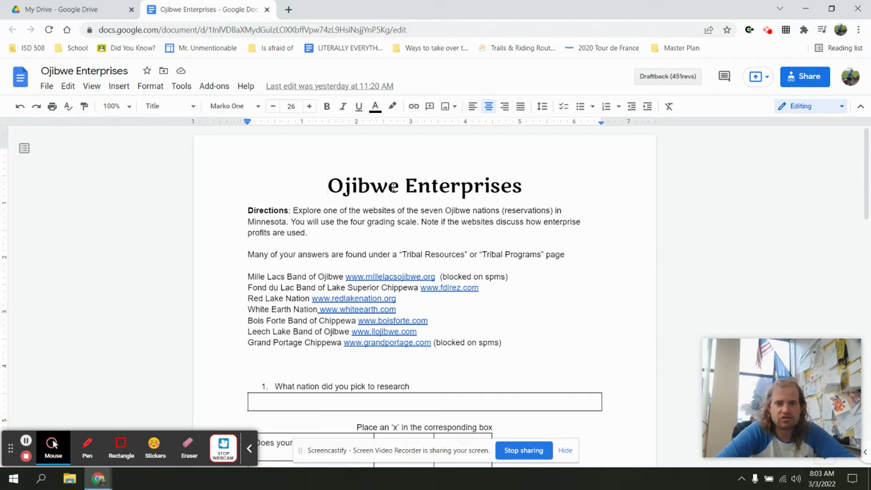
Step: Review the worksheet's list of nation websites, the yes/no services table and questions 1 to 4, including the Tribal Government hint
left_click_drag(253, 276, 486, 340)
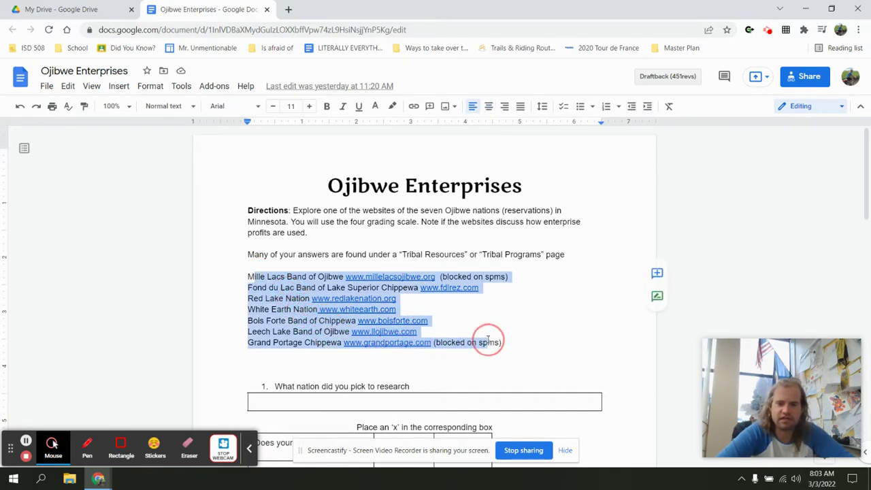
left_click(492, 276)
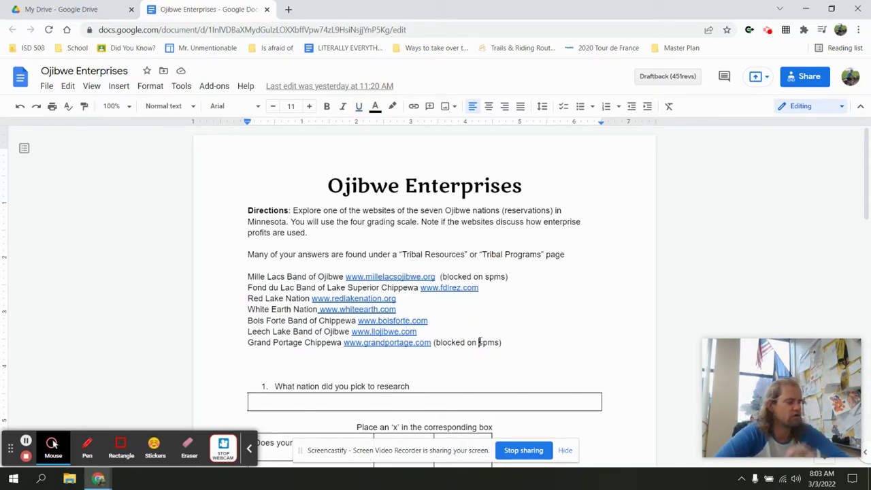
left_click(479, 342)
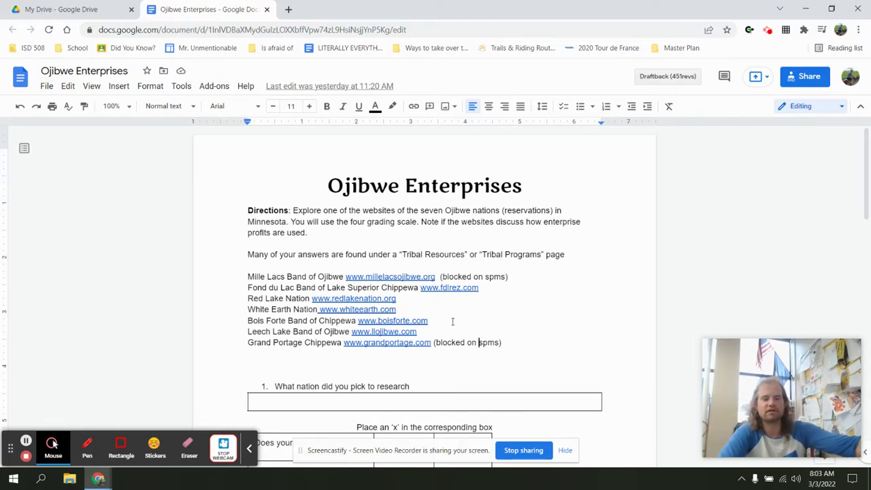
scroll(442, 317, "down", 2)
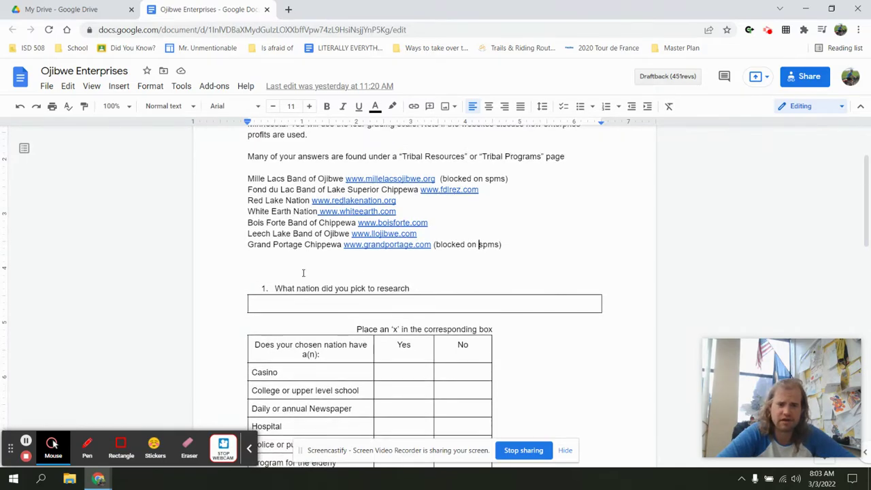
scroll(298, 319, "down", 1)
scroll(297, 320, "down", 2)
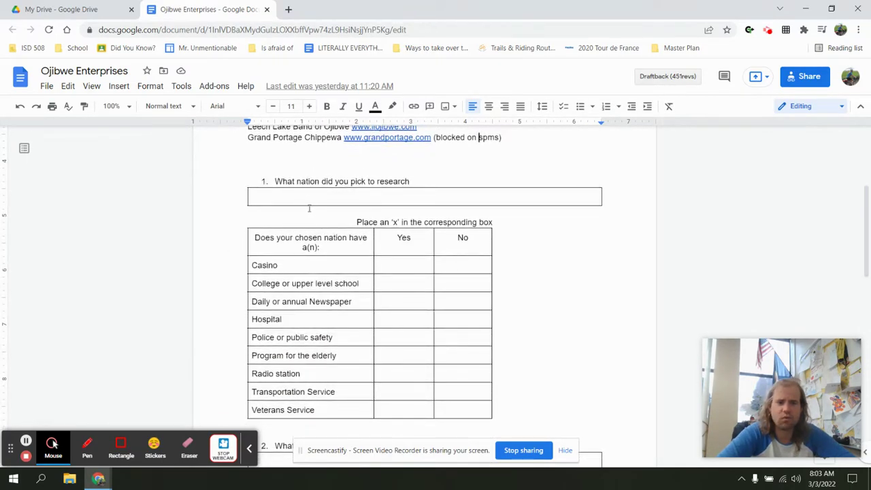
scroll(333, 188, "up", 3)
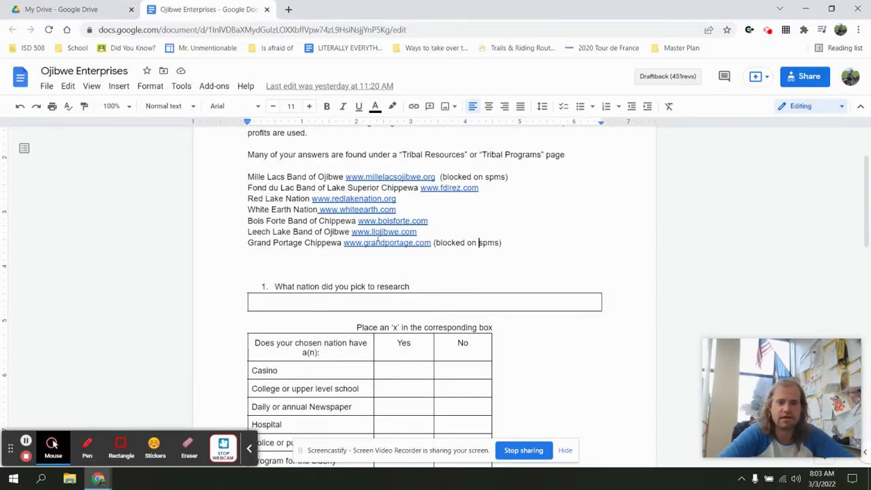
scroll(367, 224, "down", 3)
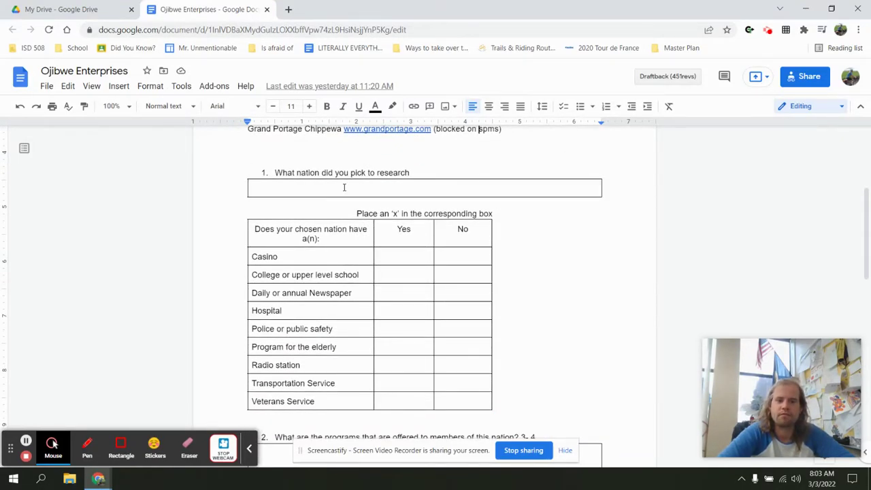
left_click(344, 187)
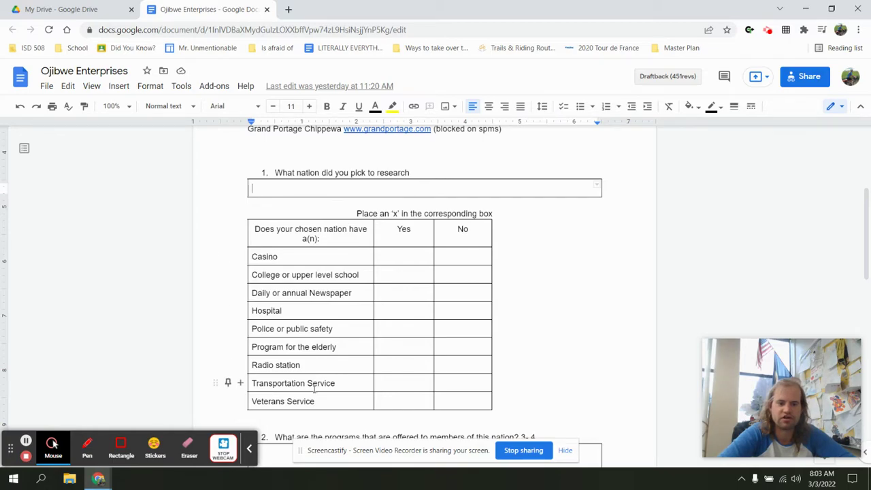
scroll(314, 398, "down", 3)
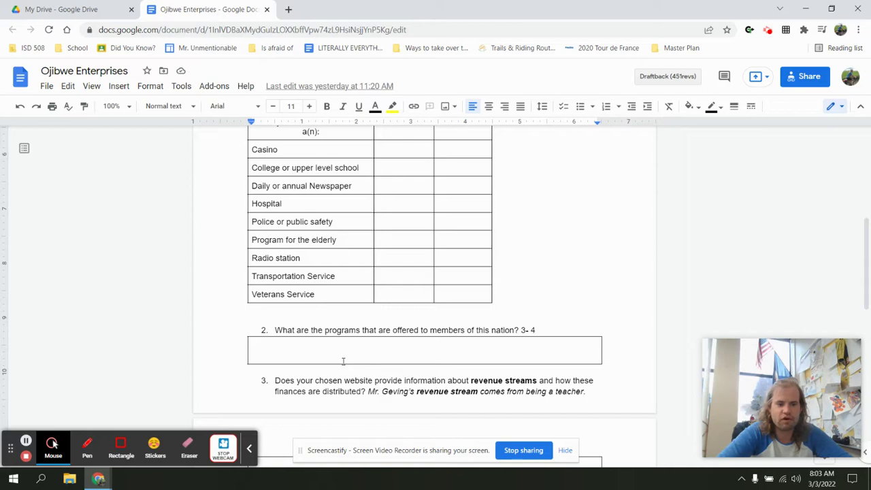
left_click(252, 449)
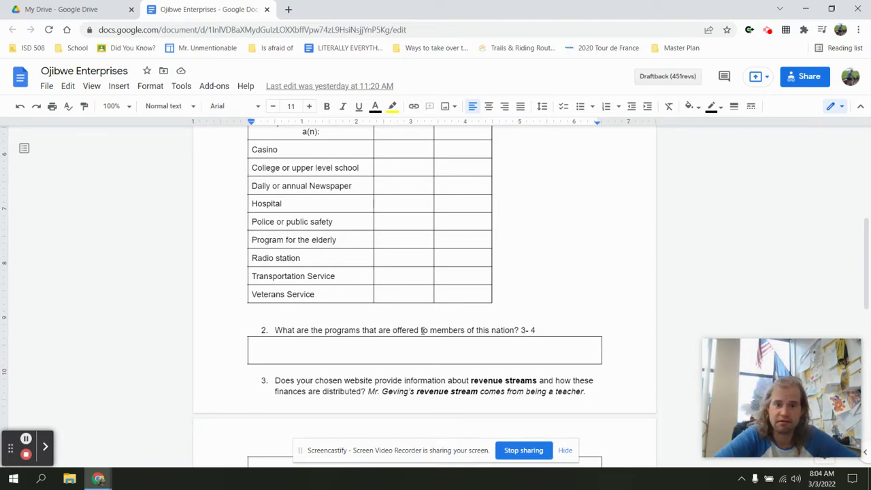
scroll(421, 330, "down", 1)
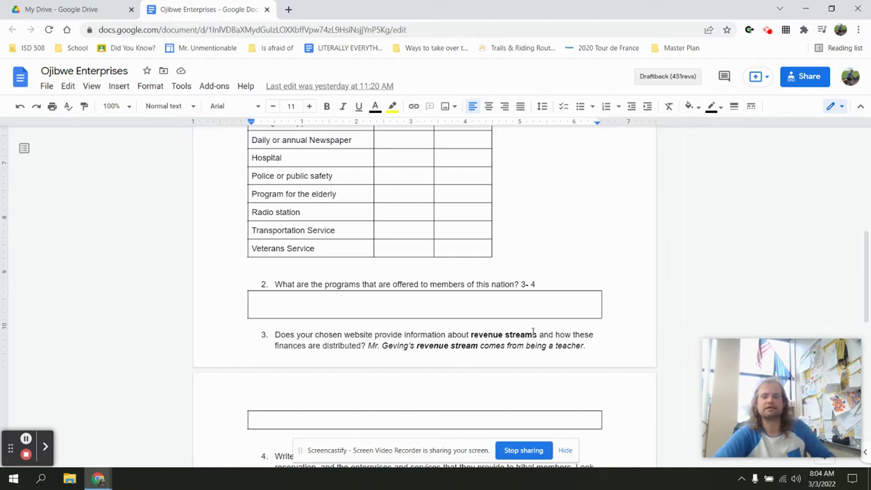
scroll(533, 332, "down", 5)
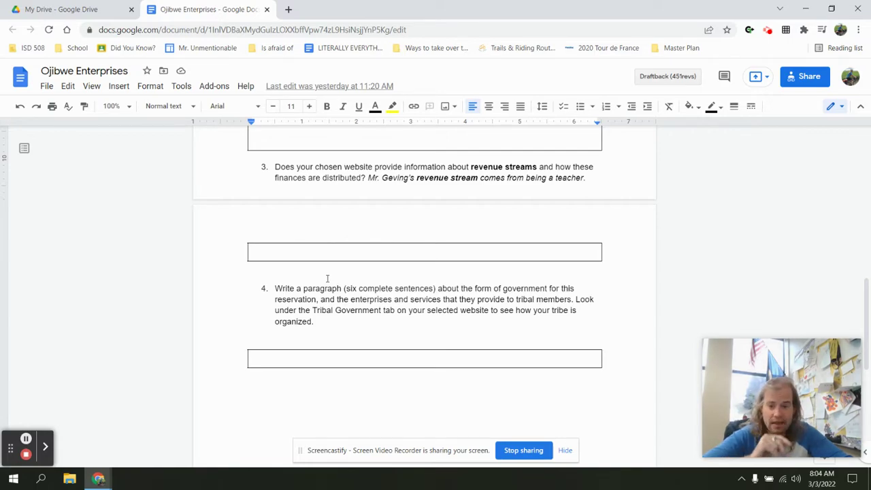
left_click_drag(313, 311, 397, 312)
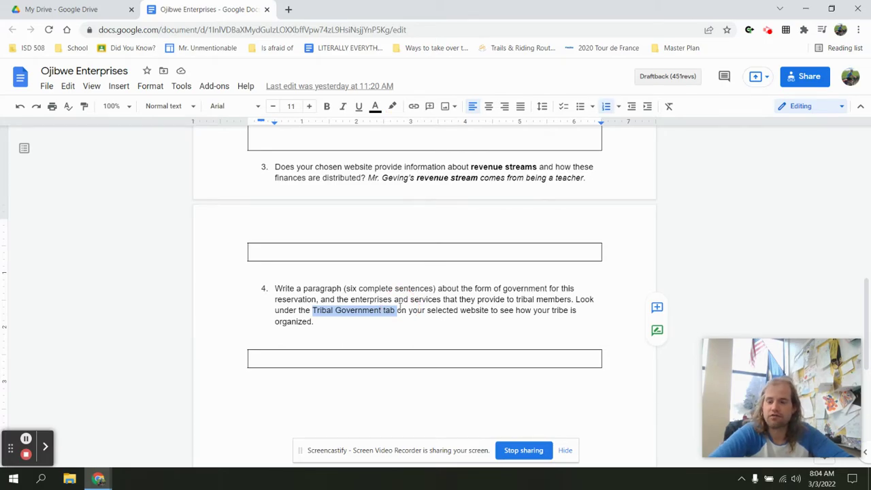
Step: Open the Mille Lacs Band of Ojibwe website from the link at the start of the worksheet's nation list
scroll(400, 304, "up", 15)
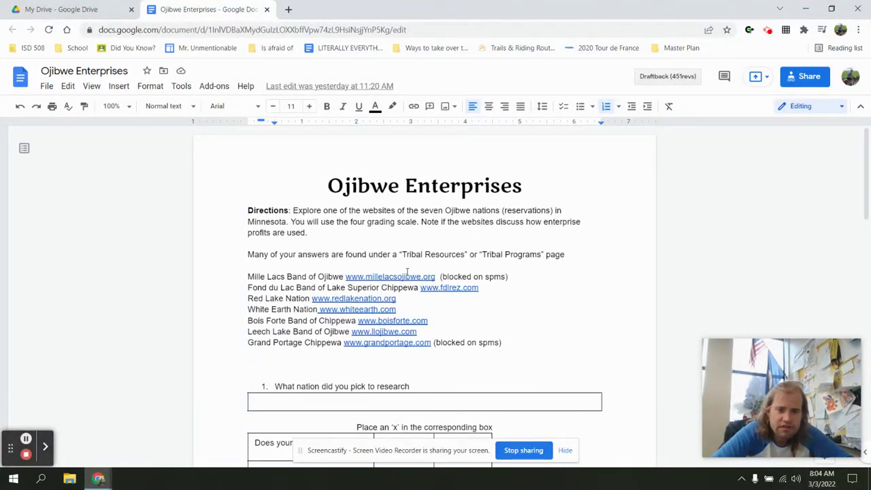
left_click(404, 274)
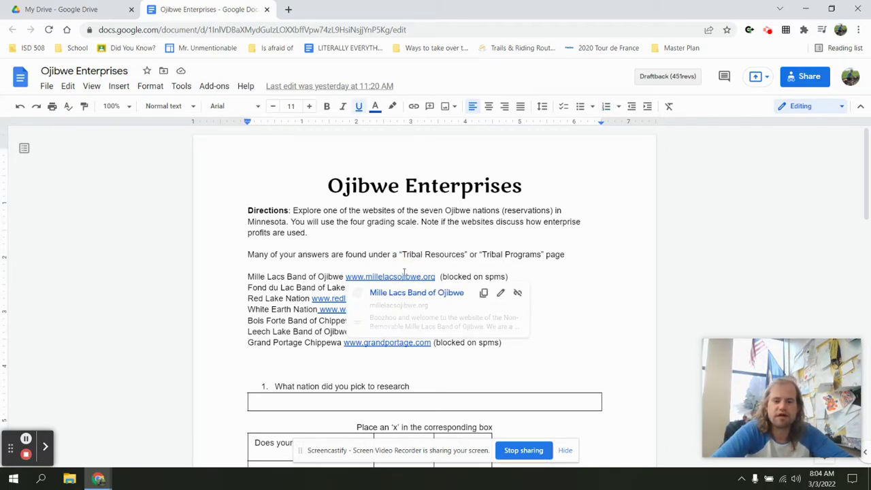
left_click(407, 292)
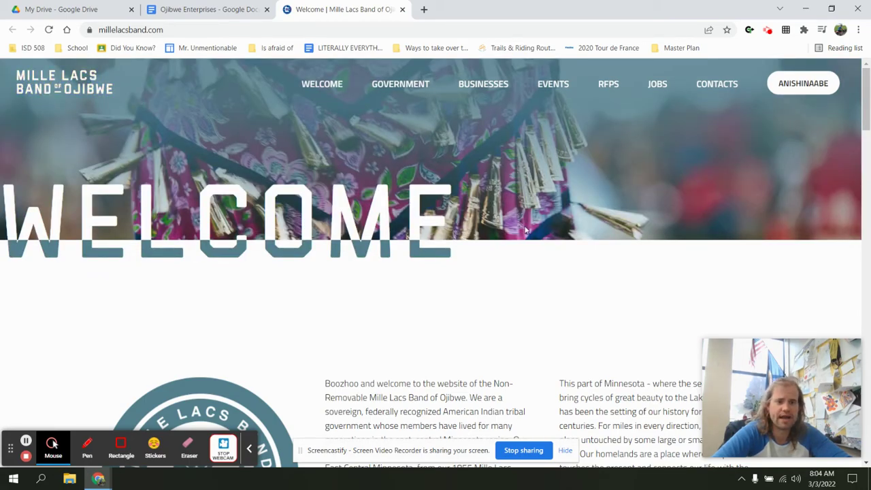
Step: Look over the Mille Lacs Band site's sections and welcome text, dismissing the screen-sharing notice and opening the in-page text search
mouse_move(408, 95)
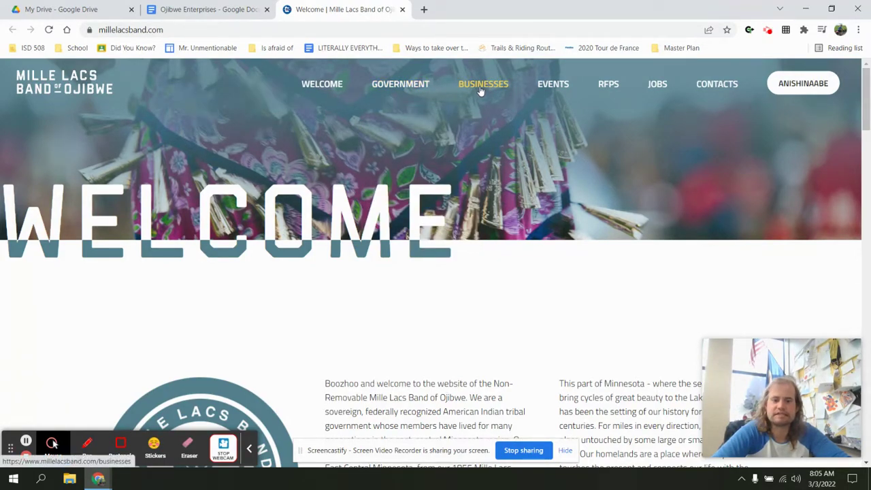
scroll(480, 91, "down", 1)
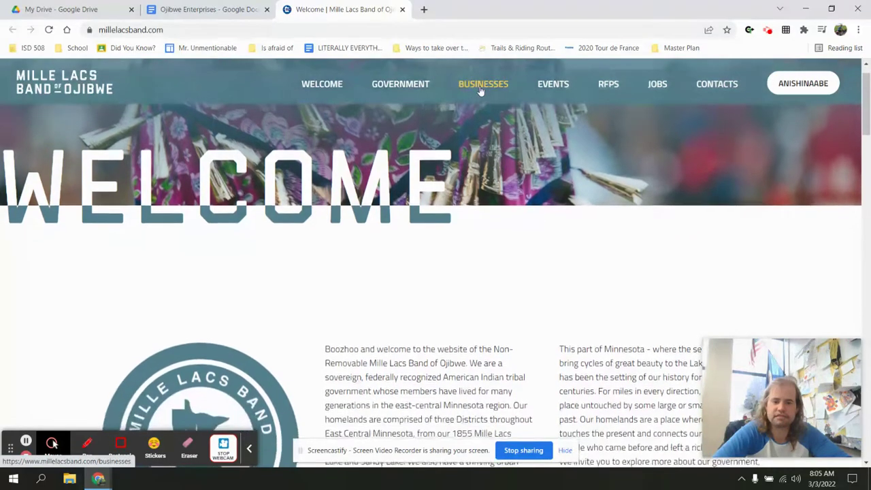
left_click(565, 449)
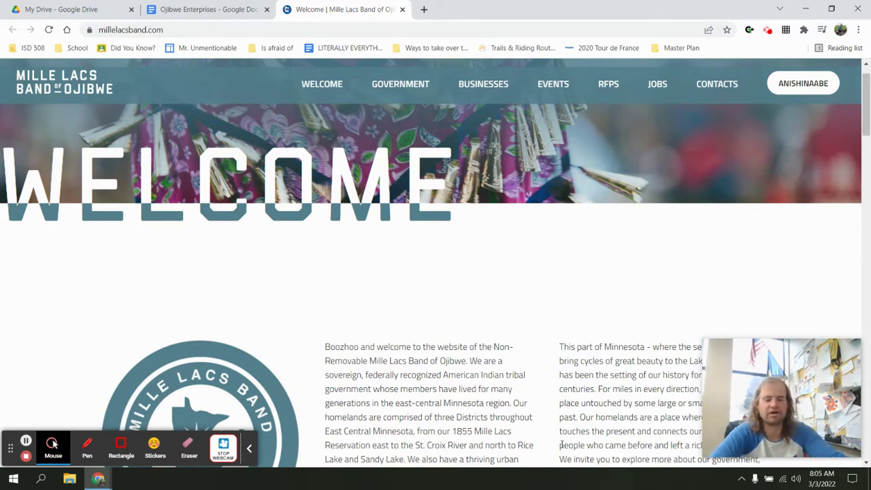
key("ctrl+f")
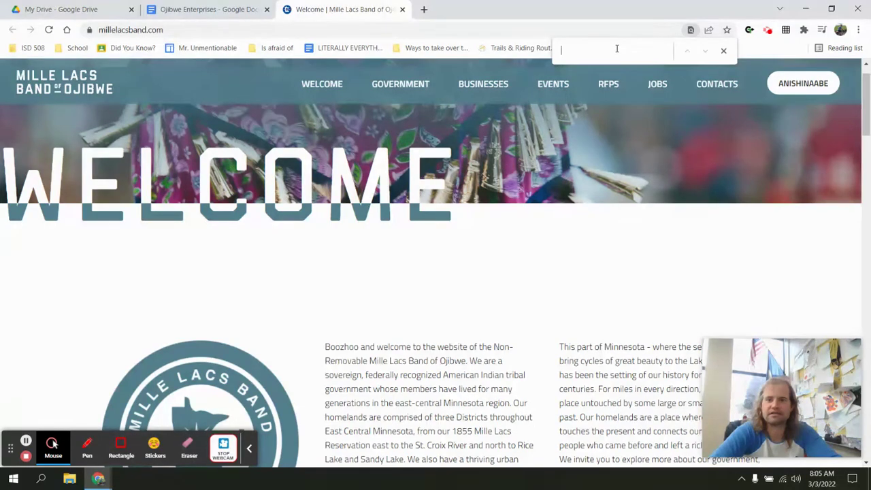
scroll(563, 218, "down", 3)
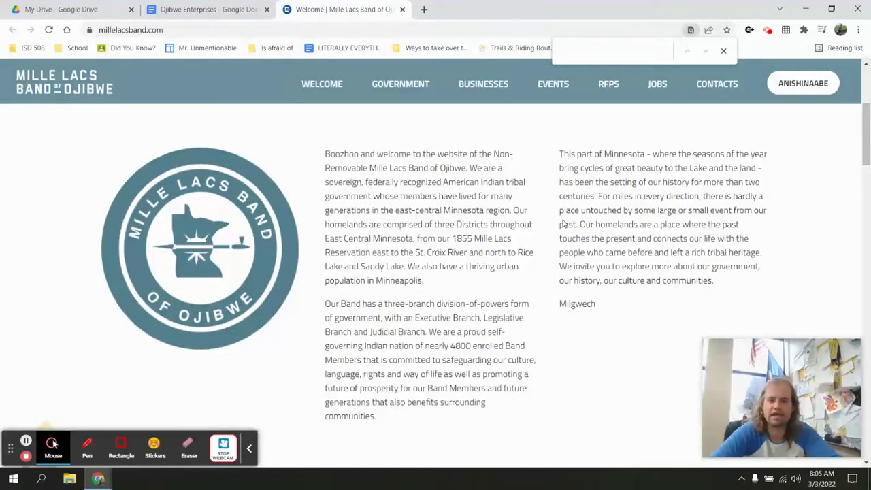
scroll(563, 224, "down", 5)
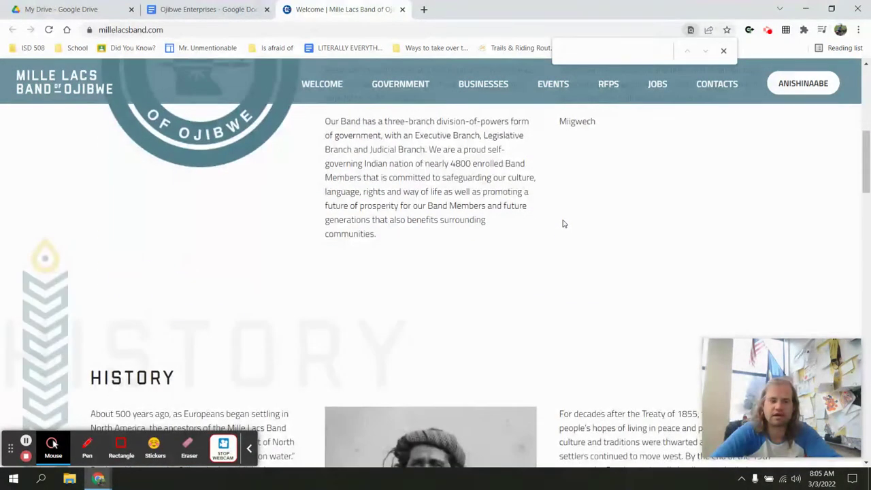
Step: Return to the Ojibwe Enterprises worksheet and answer question 1 with "Mille lacs band of Ojibwe"
left_click(190, 6)
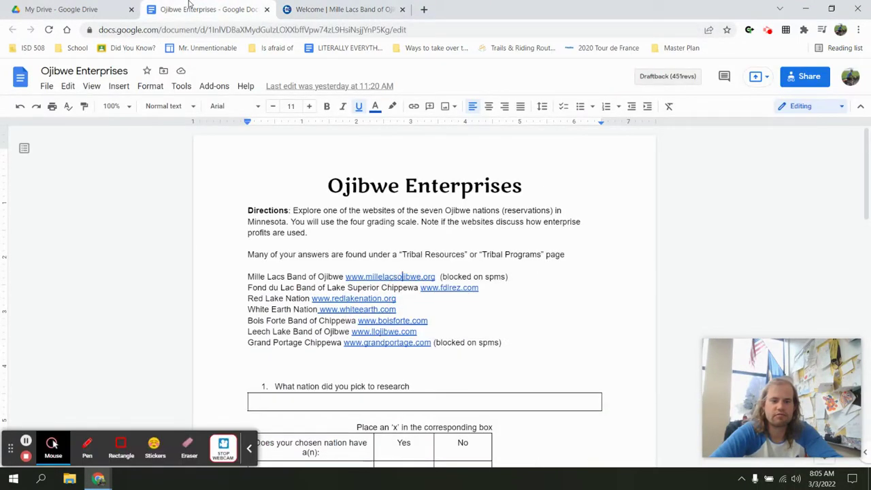
left_click(348, 400)
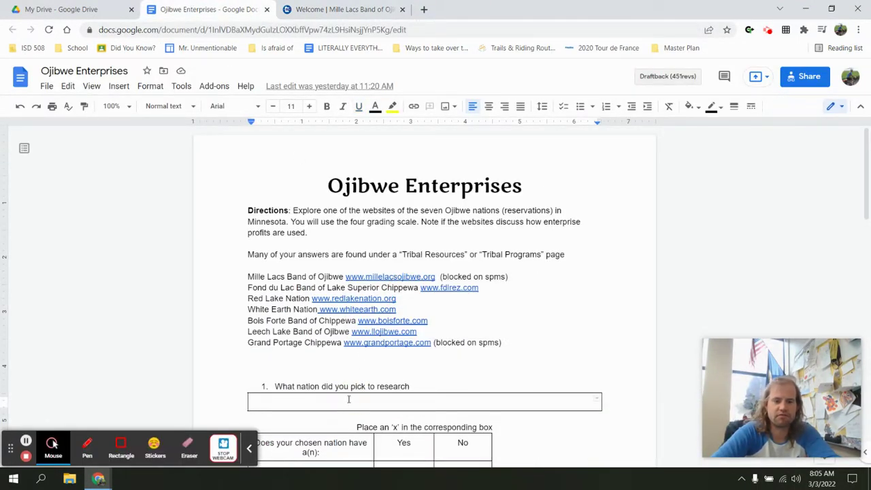
type("Mille la")
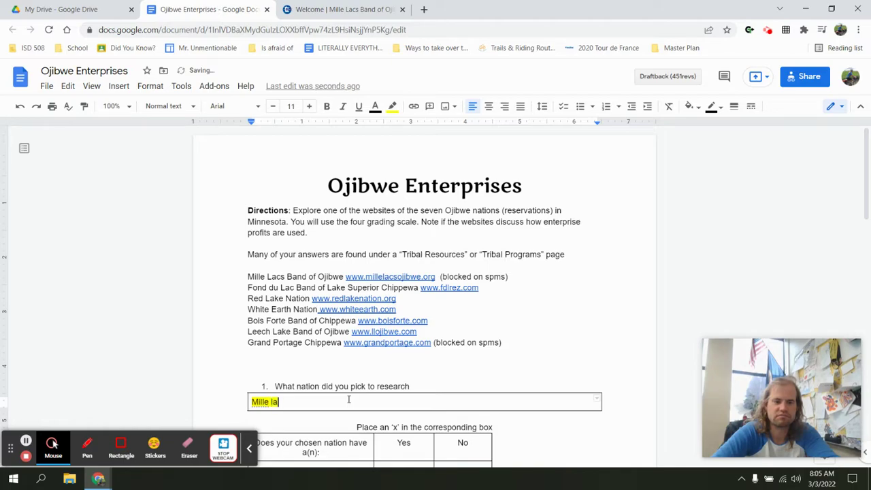
type("cs band of ")
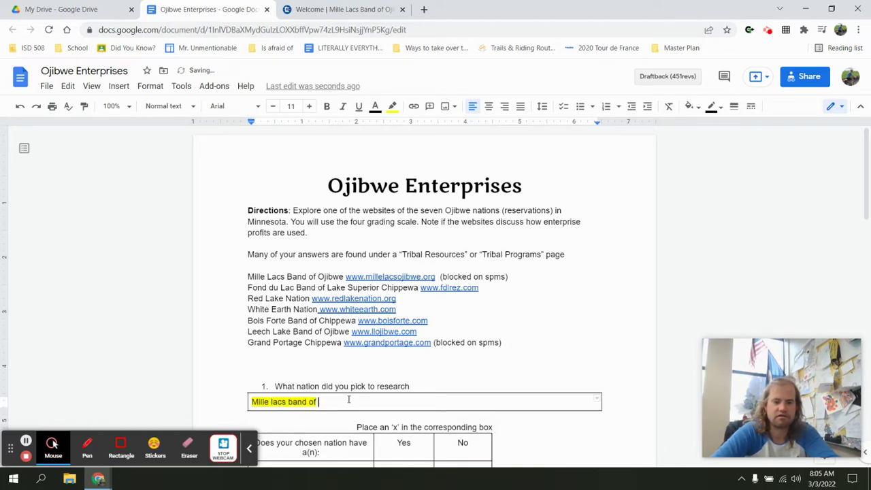
type("Ojibwe")
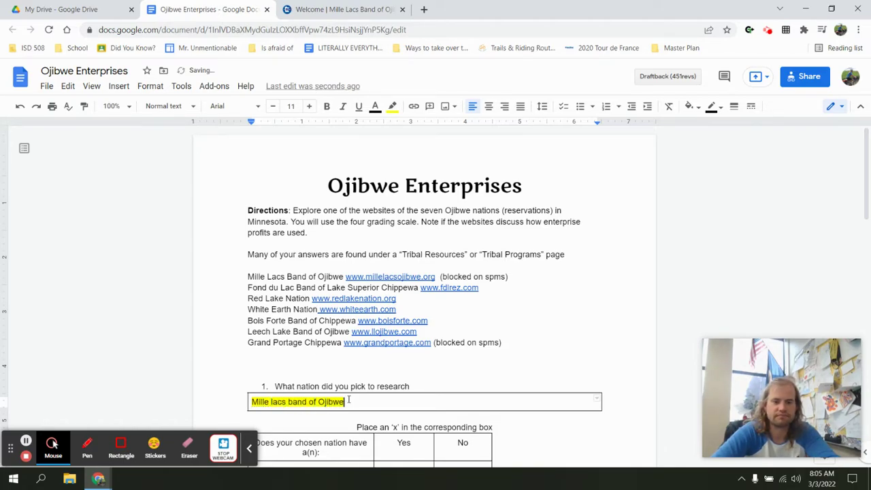
scroll(348, 400, "down", 2)
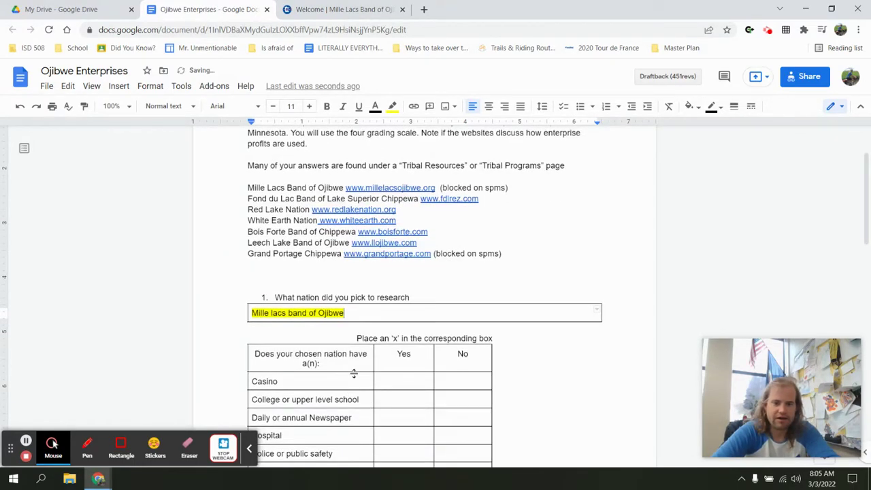
Step: Check the Mille Lacs Band site's Jobs page for mentions of a casino and highlight the Grand Casino references
left_click(343, 9)
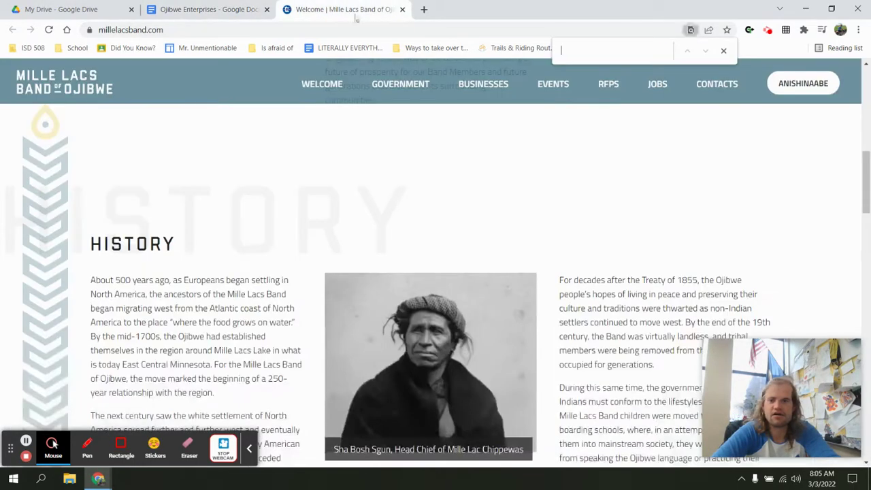
left_click(656, 85)
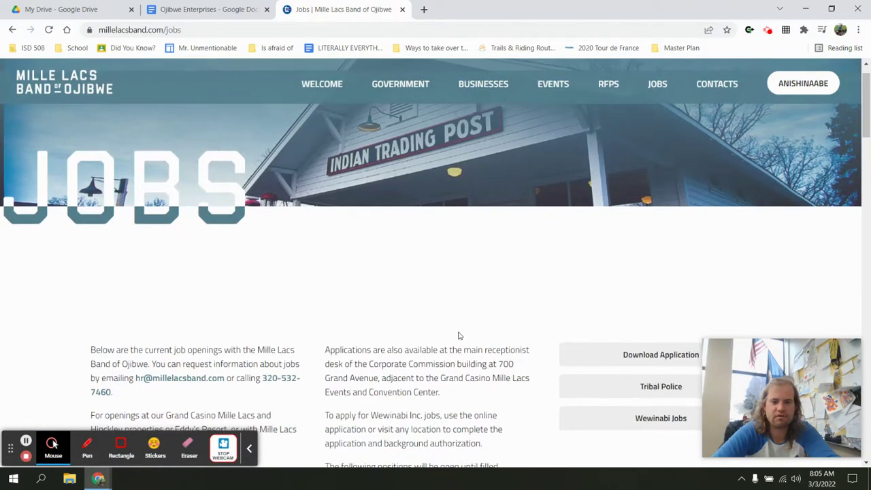
left_click_drag(433, 379, 535, 380)
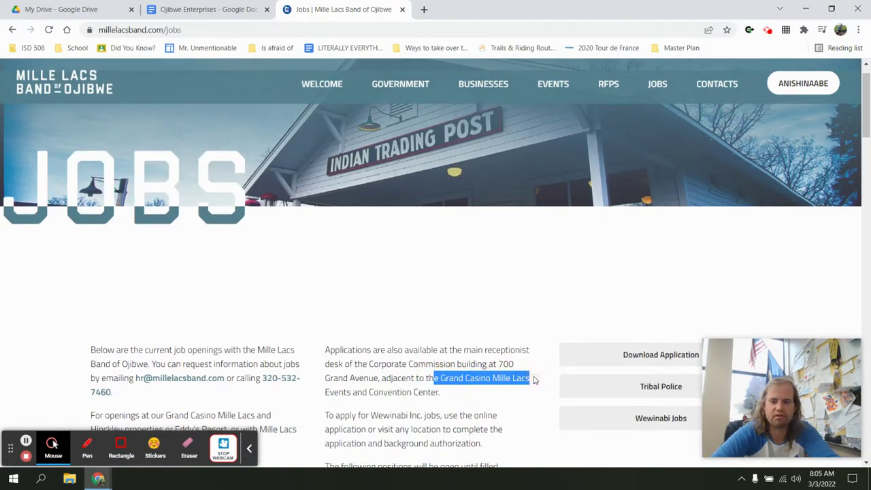
scroll(534, 380, "down", 2)
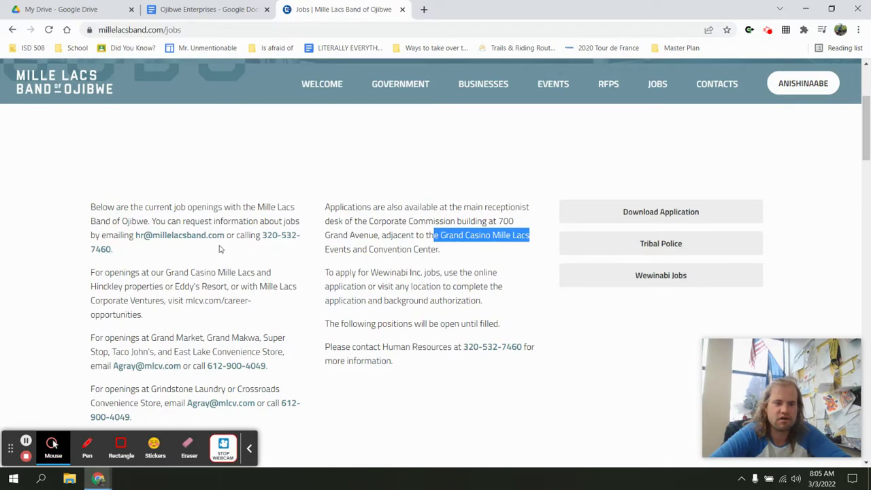
left_click(151, 271)
left_click_drag(151, 270, 223, 272)
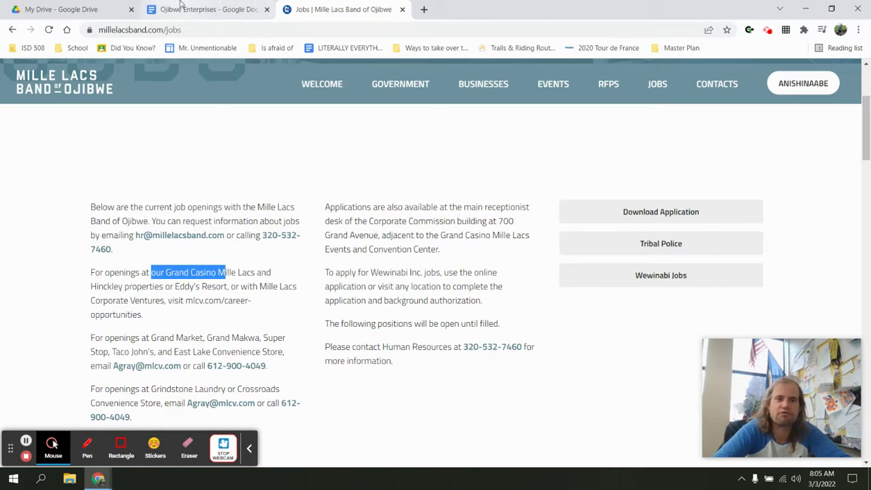
Step: Switch to the Ojibwe Enterprises worksheet and mark the Casino row's Yes box with an "X"
left_click(204, 8)
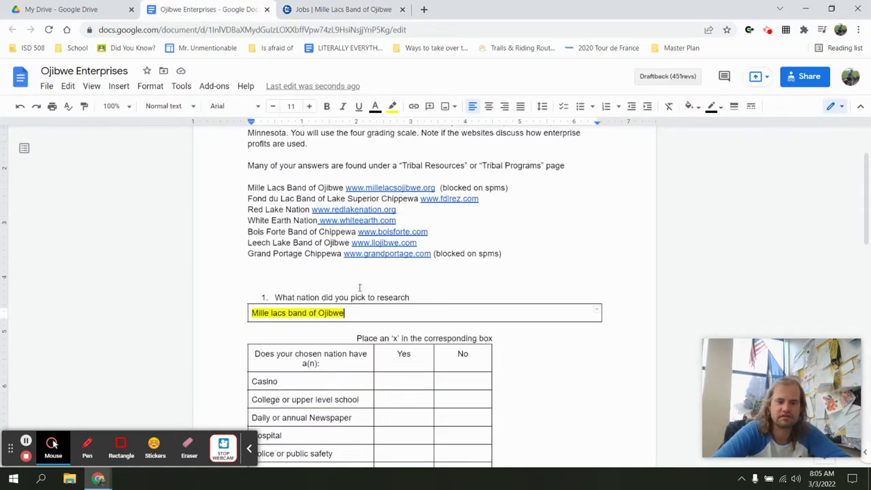
scroll(408, 285, "down", 2)
left_click(410, 283)
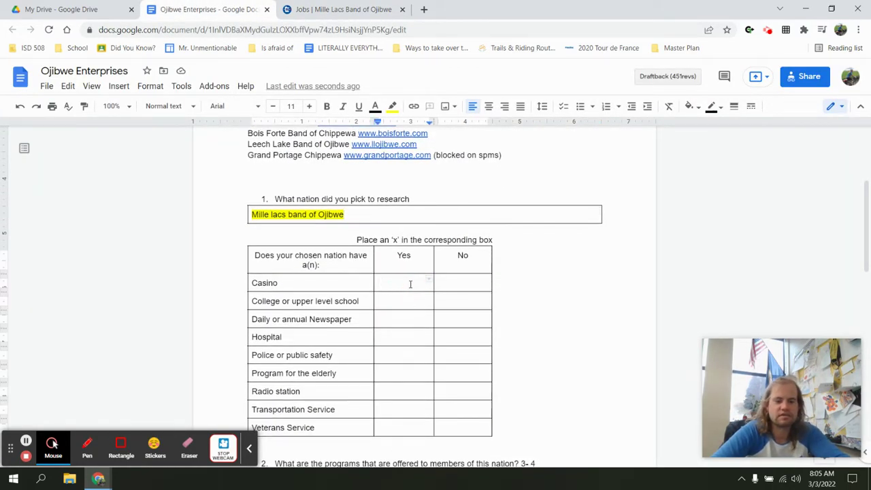
type("x")
Step: Return to the Mille Lacs Band site and look over its Businesses page, down to the site links in the footer
left_click(325, 6)
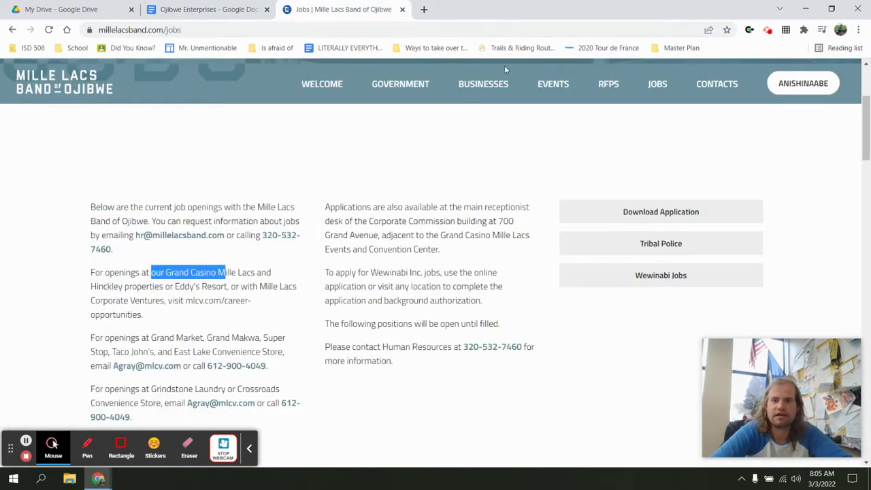
mouse_move(407, 88)
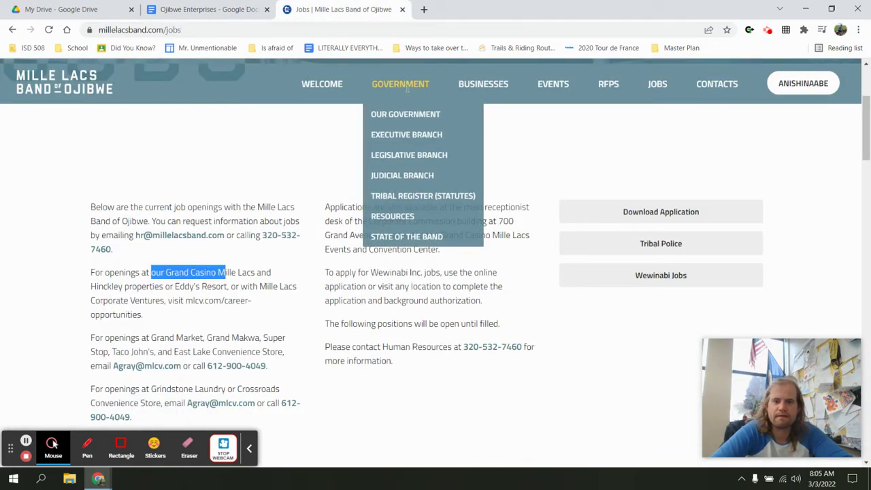
left_click(487, 91)
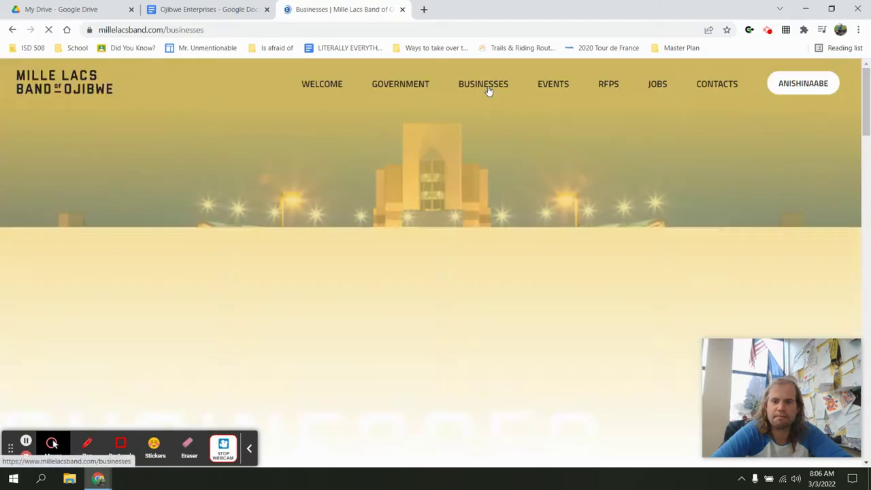
scroll(488, 91, "down", 6)
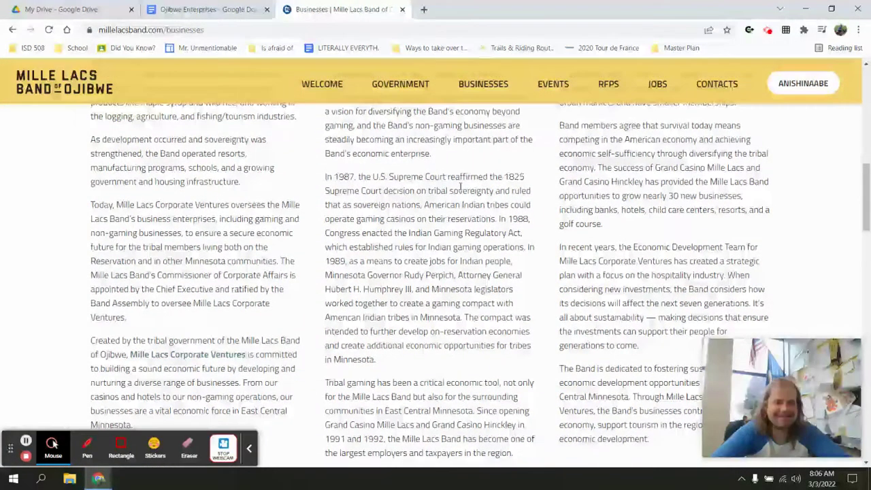
scroll(460, 187, "down", 3)
scroll(460, 190, "down", 10)
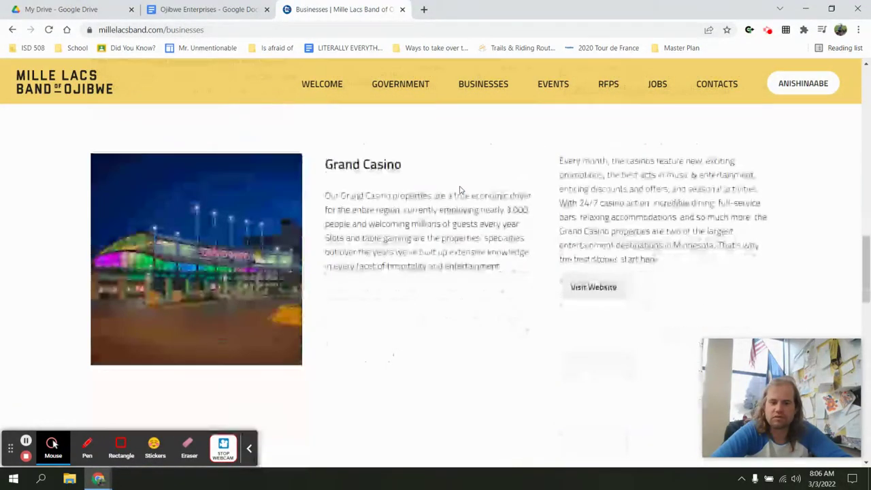
scroll(459, 190, "down", 5)
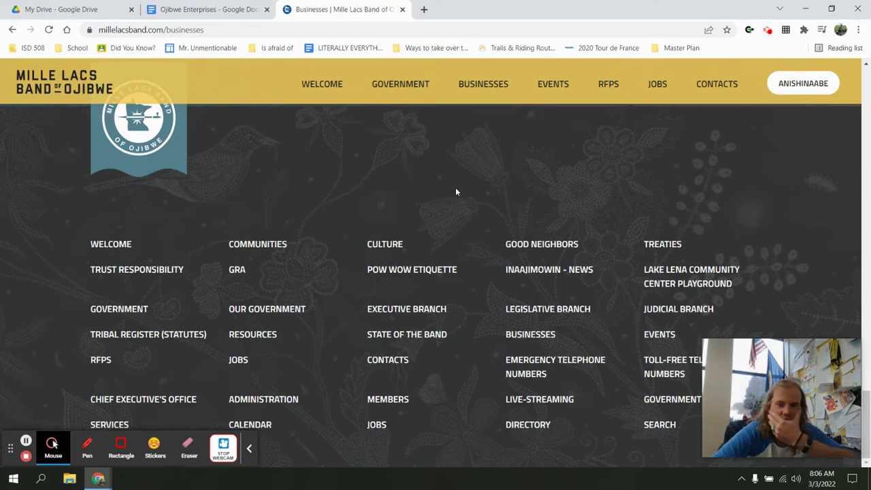
Step: Open the Department of Education page from the site's Resources, check it for a college, and highlight the Anishinaabe College paragraph
left_click(250, 339)
scroll(251, 338, "down", 4)
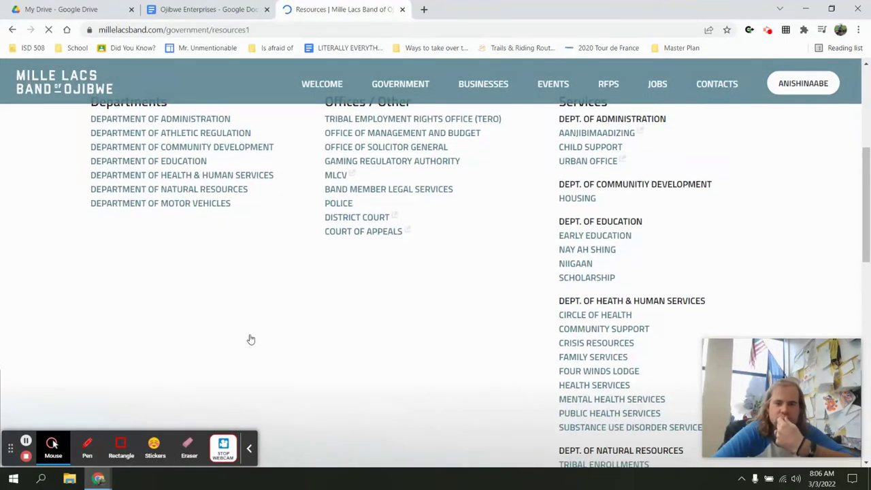
left_click(170, 161)
scroll(245, 220, "down", 4)
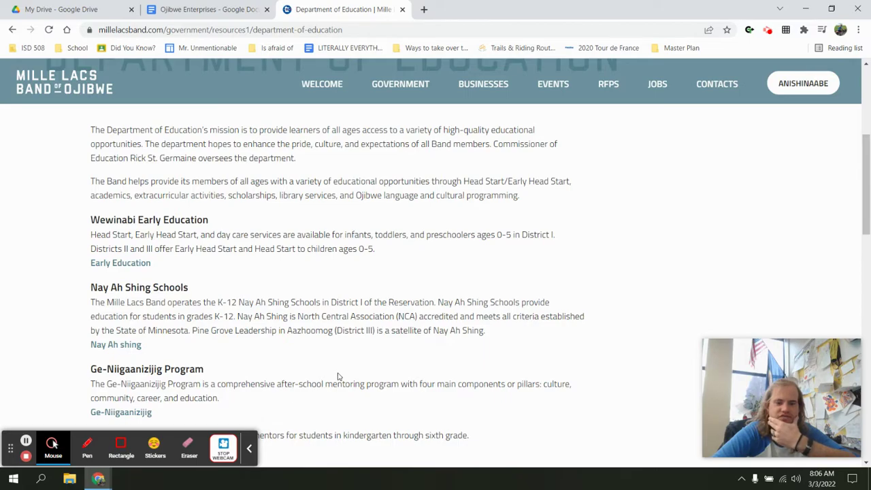
scroll(339, 376, "down", 1)
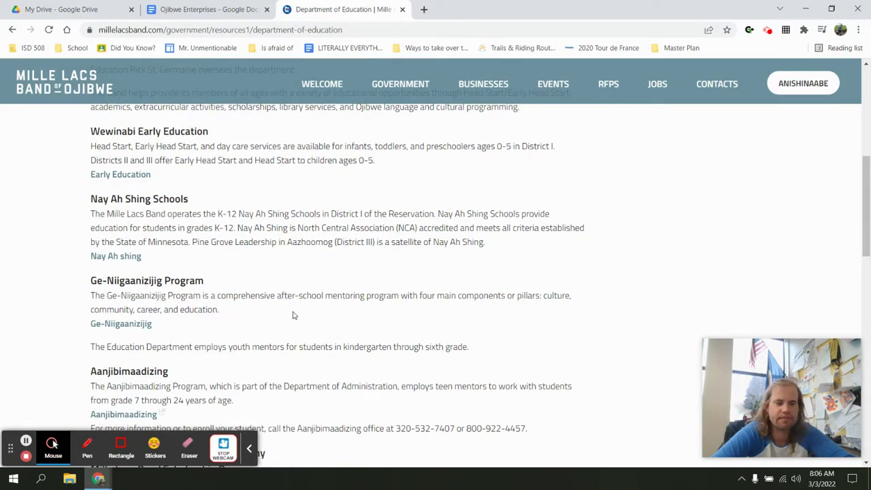
scroll(294, 315, "down", 1)
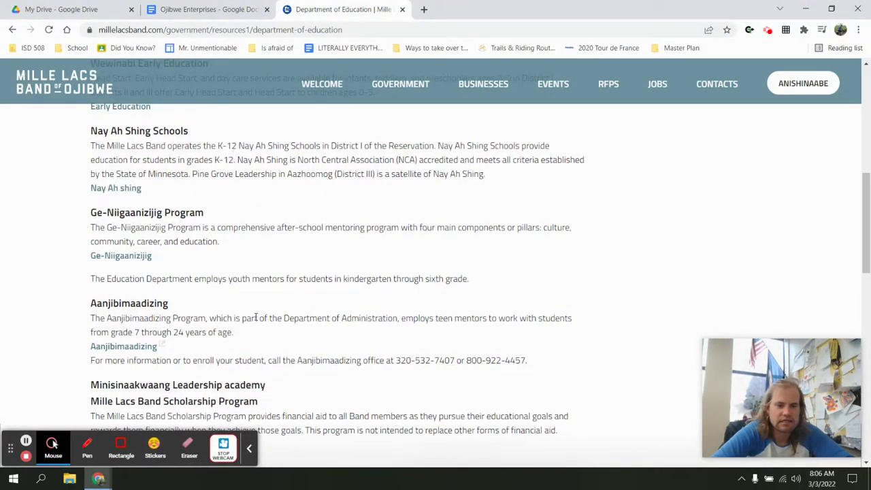
scroll(256, 317, "down", 1)
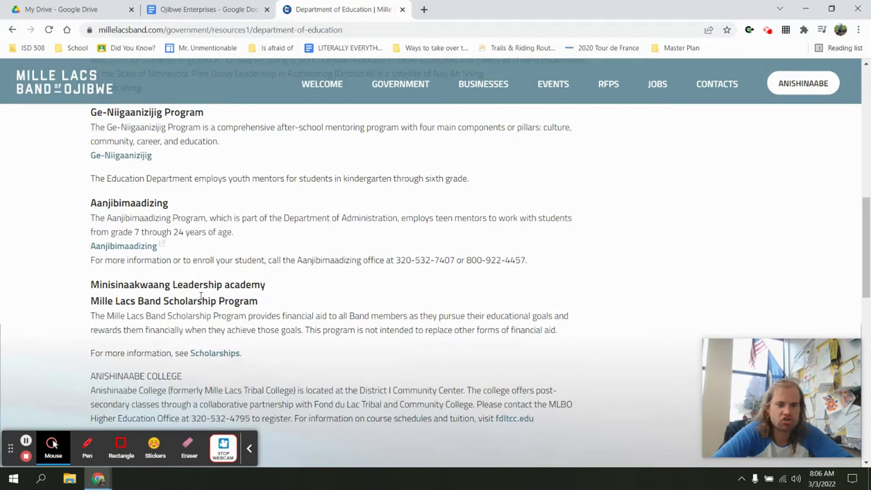
scroll(201, 297, "down", 2)
left_click_drag(129, 205, 480, 247)
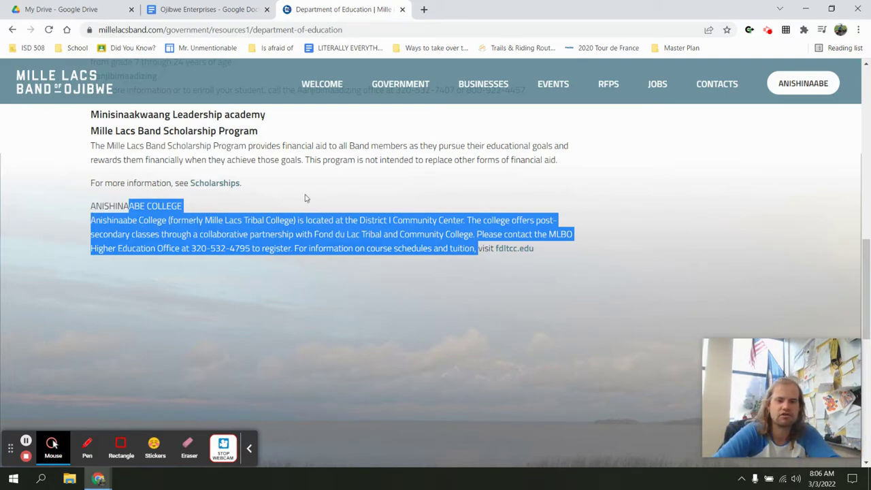
Step: Mark the worksheet's College or upper level school row as Yes with an "X"
left_click(238, 9)
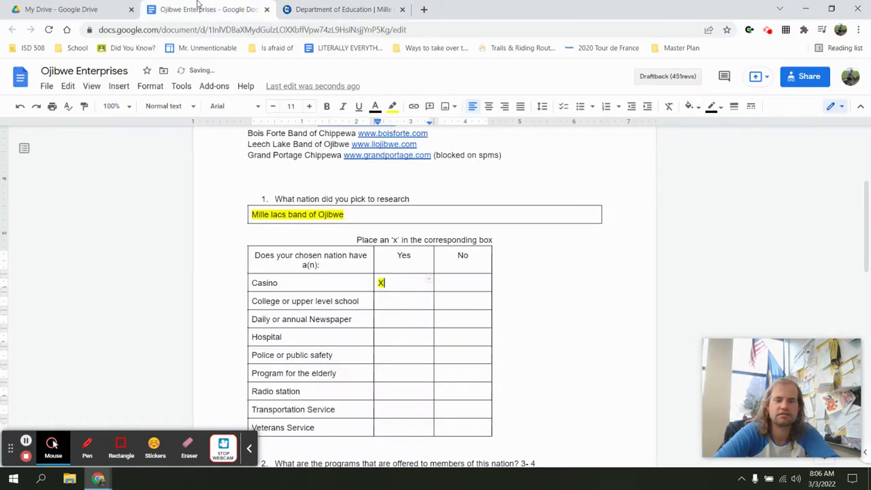
left_click(404, 299)
type("X")
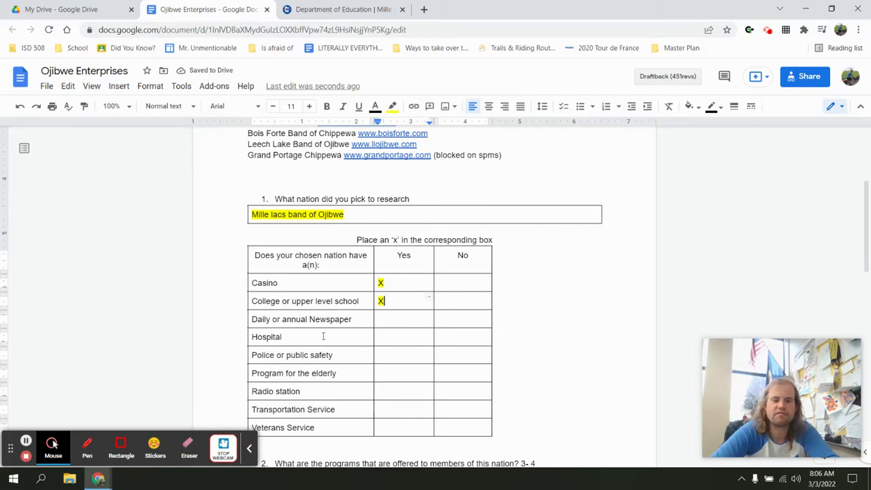
Step: Examine the departments, offices and services listed on the Mille Lacs Band site's Resources page
left_click(372, 7)
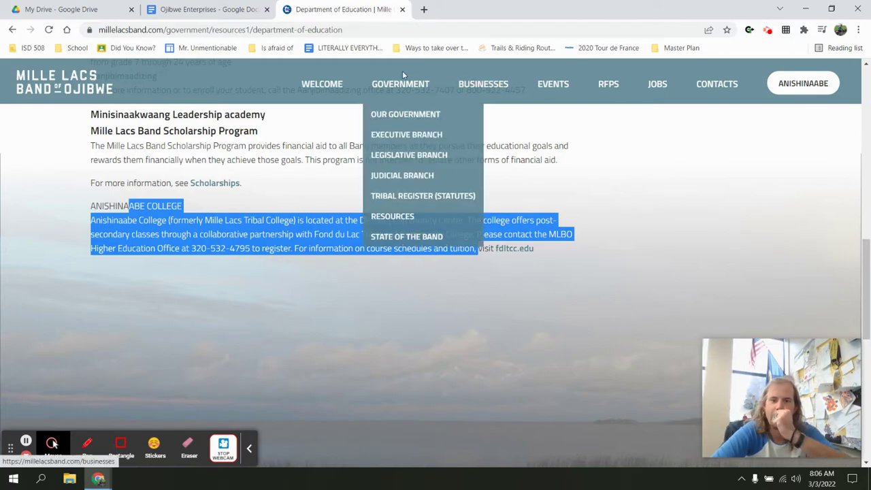
mouse_move(411, 88)
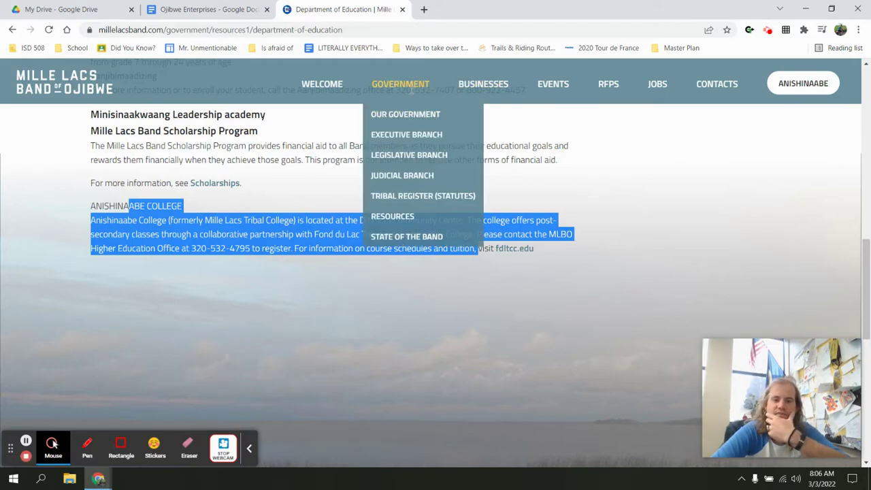
left_click(383, 217)
scroll(385, 219, "down", 4)
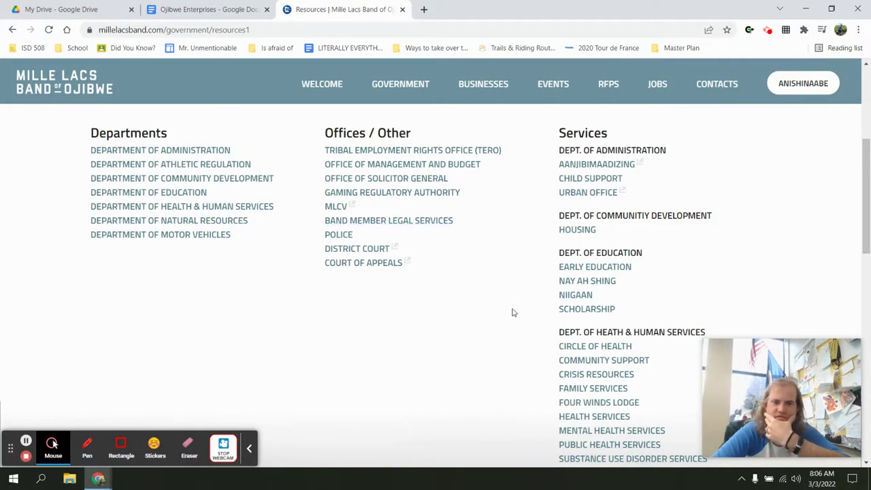
scroll(511, 312, "down", 2)
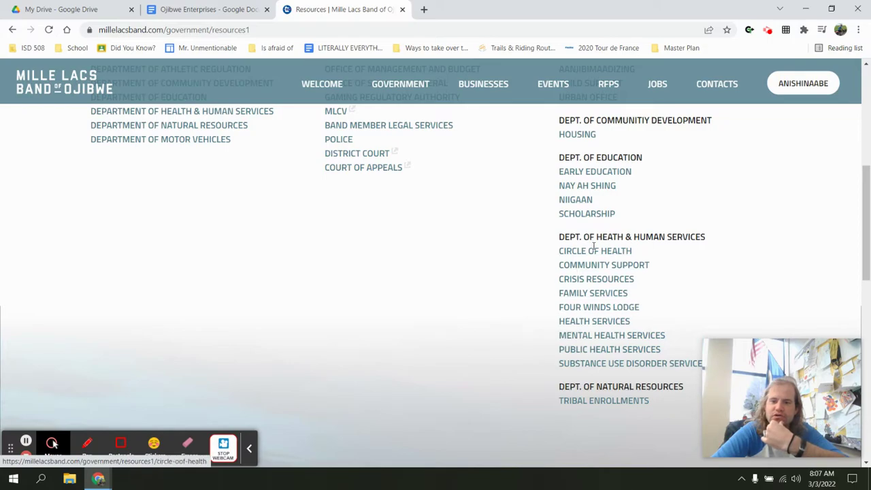
scroll(585, 330, "down", 2)
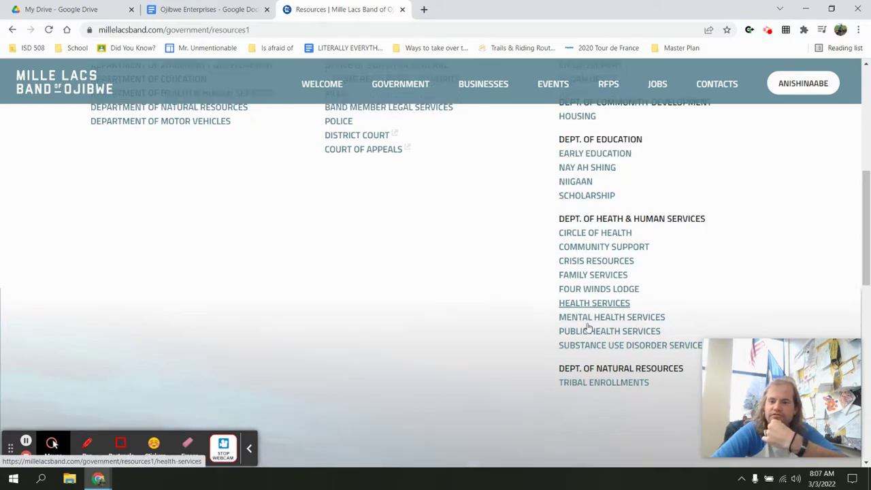
scroll(587, 325, "up", 2)
scroll(587, 327, "up", 4)
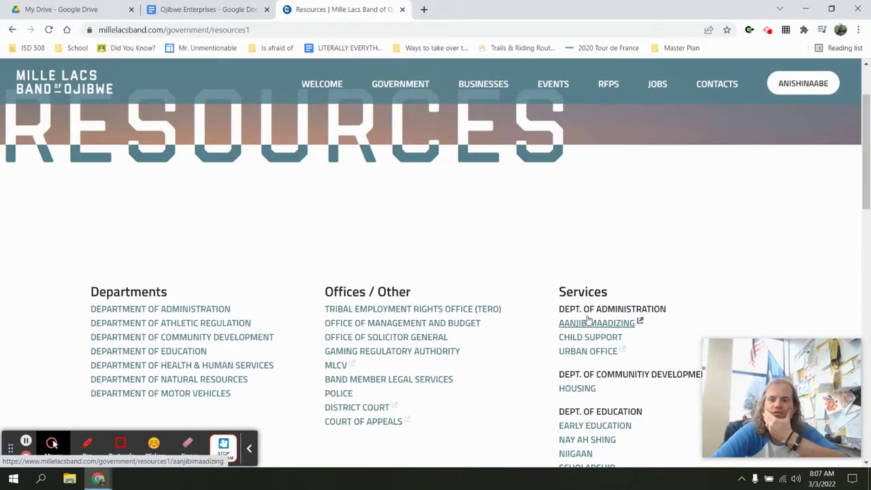
Step: Search the site's Businesses page for the word "elderly"
left_click(481, 88)
scroll(468, 107, "down", 5)
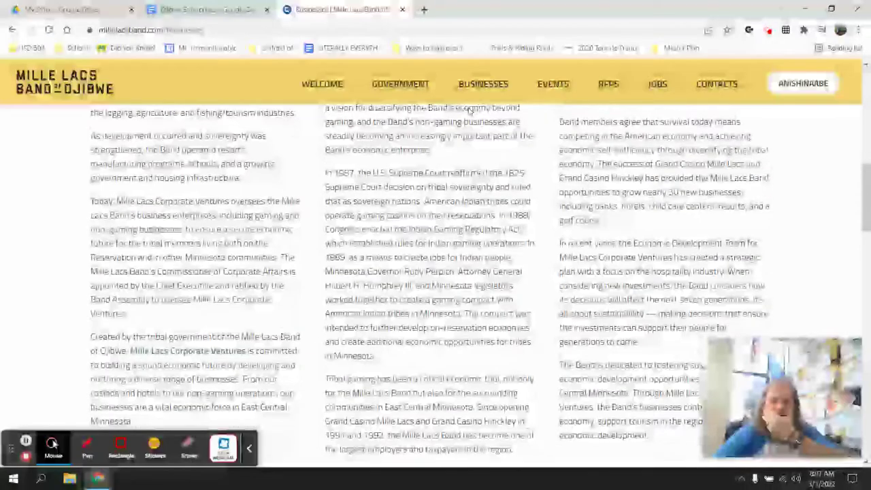
key("ctrl+f")
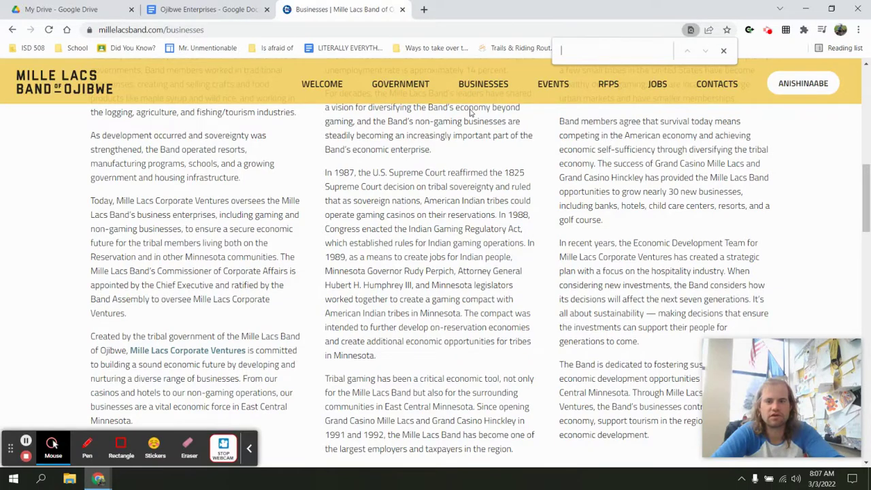
type("et")
type("derly")
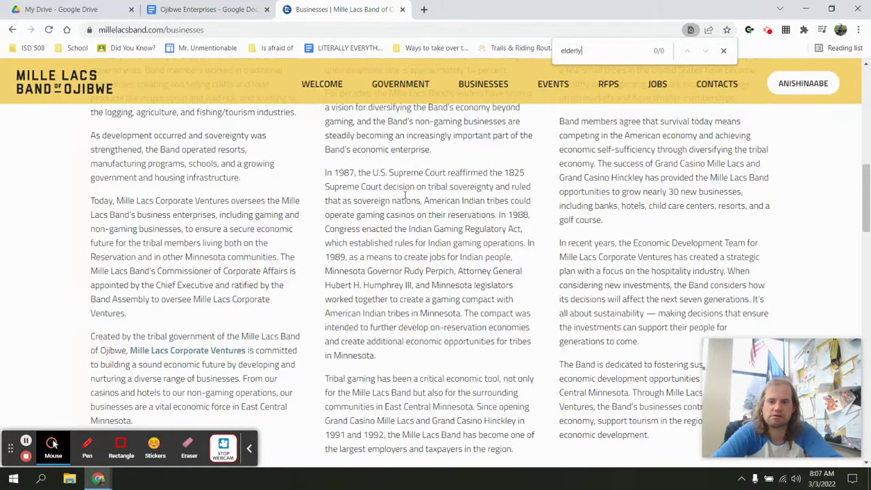
Step: Browse the site's sections, read through the Good Neighbors page on the Band's economic impact and charitable contributions, and return to the worksheet
mouse_move(395, 85)
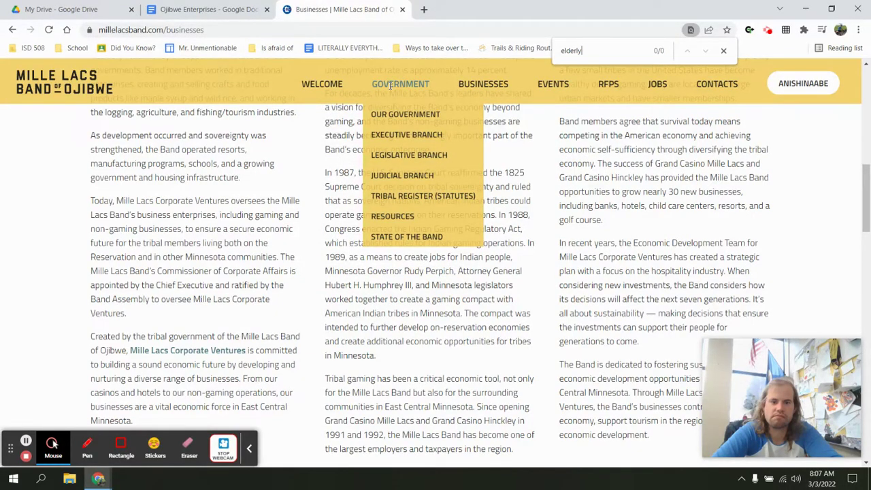
mouse_move(325, 84)
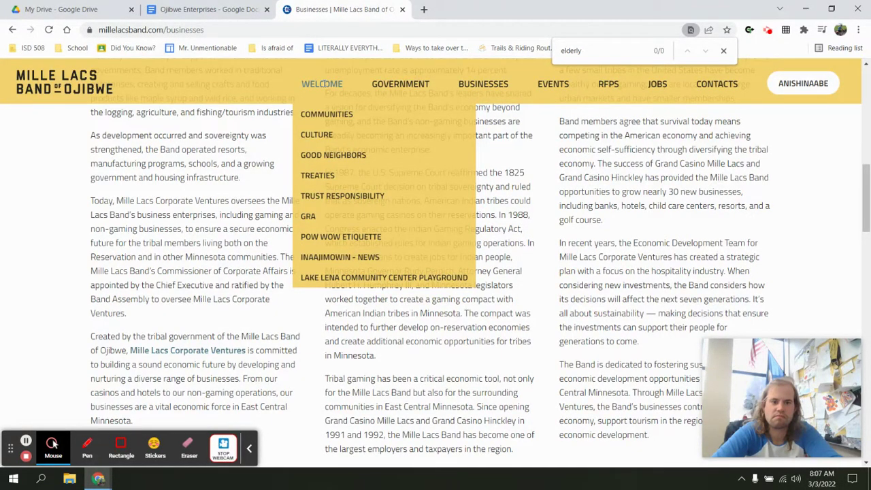
scroll(327, 288, "down", 10)
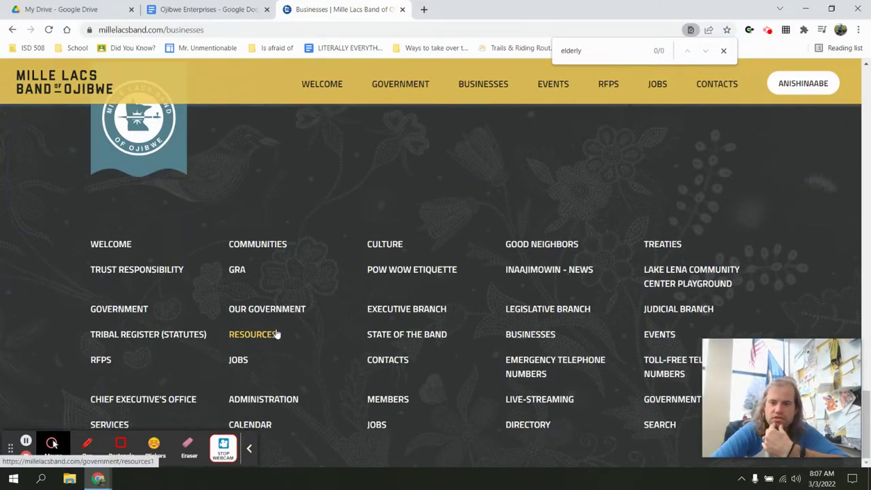
left_click(565, 245)
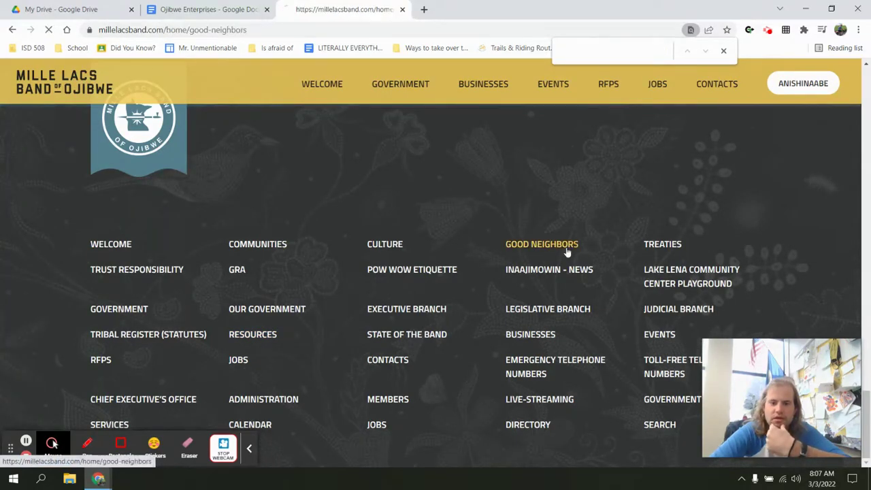
scroll(566, 252, "down", 3)
scroll(567, 251, "down", 2)
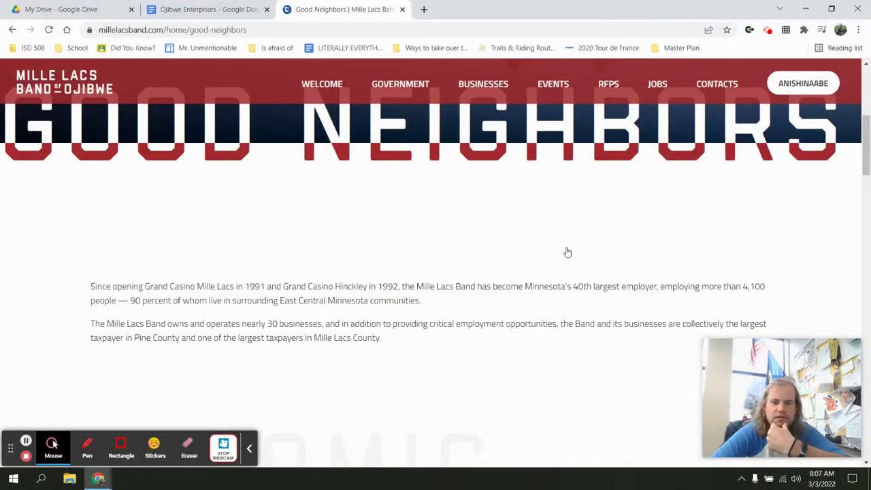
scroll(567, 252, "down", 2)
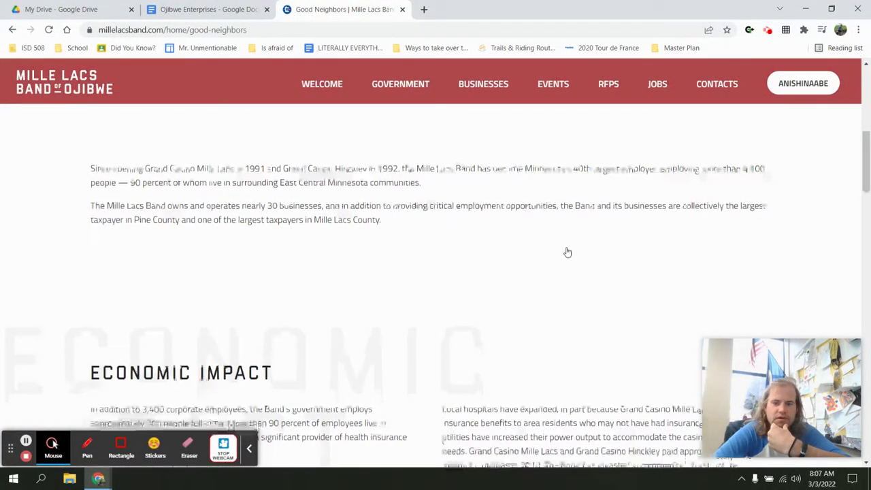
scroll(218, 327, "down", 4)
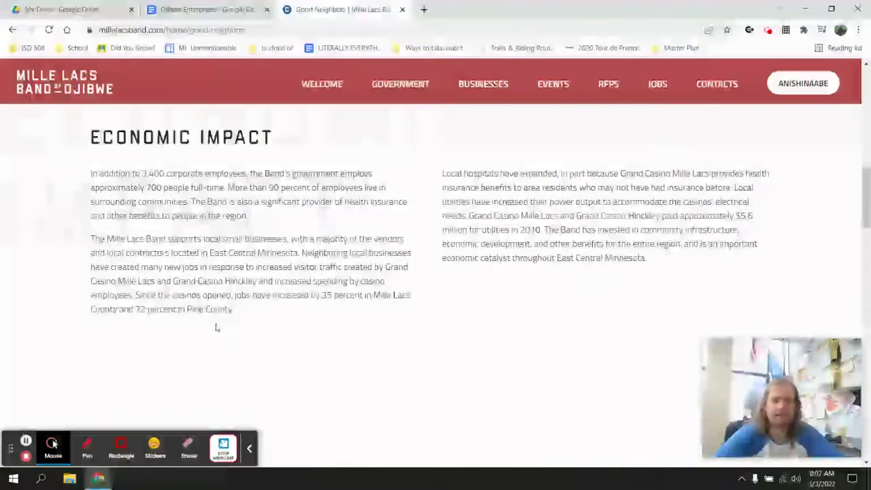
scroll(216, 327, "down", 8)
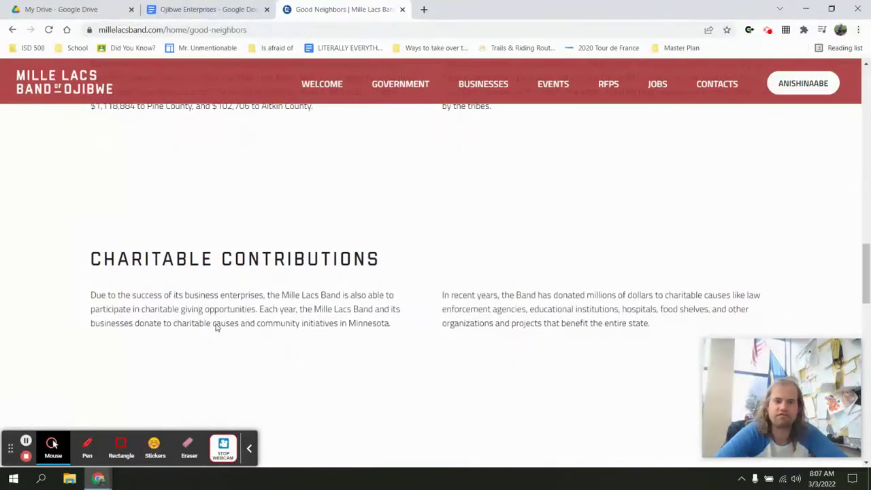
scroll(215, 327, "down", 10)
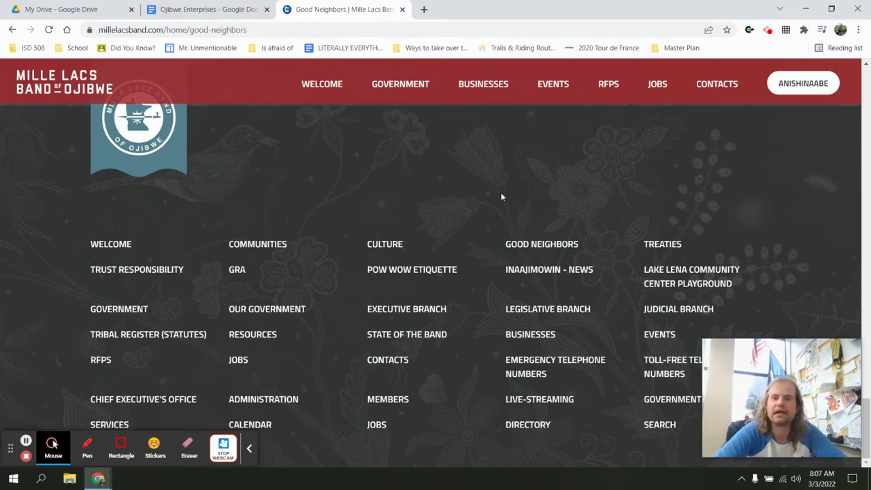
left_click(208, 8)
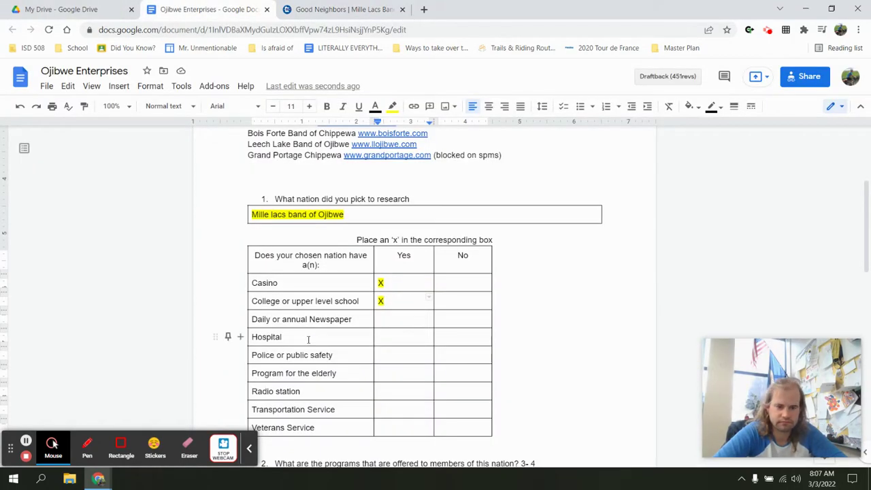
Step: Look over the remaining worksheet questions and place the cursor in the answer box of question 2 about programs offered to members
scroll(308, 339, "down", 3)
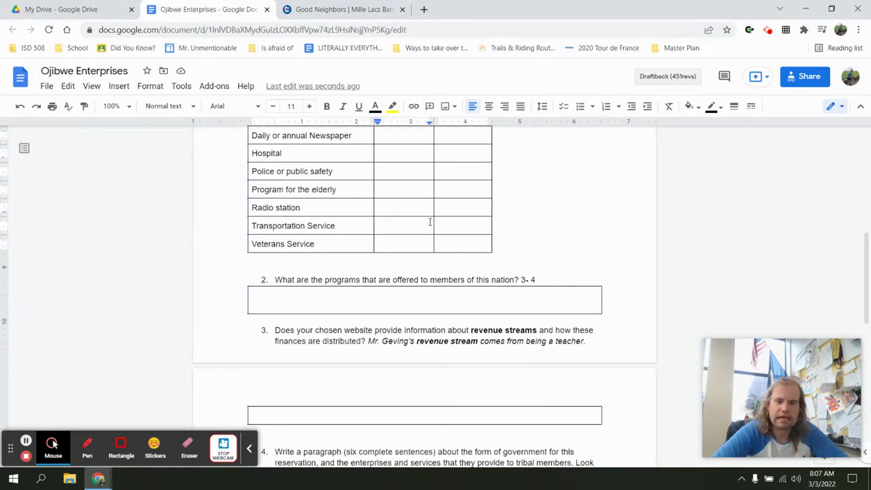
left_click(438, 189)
double_click(454, 189)
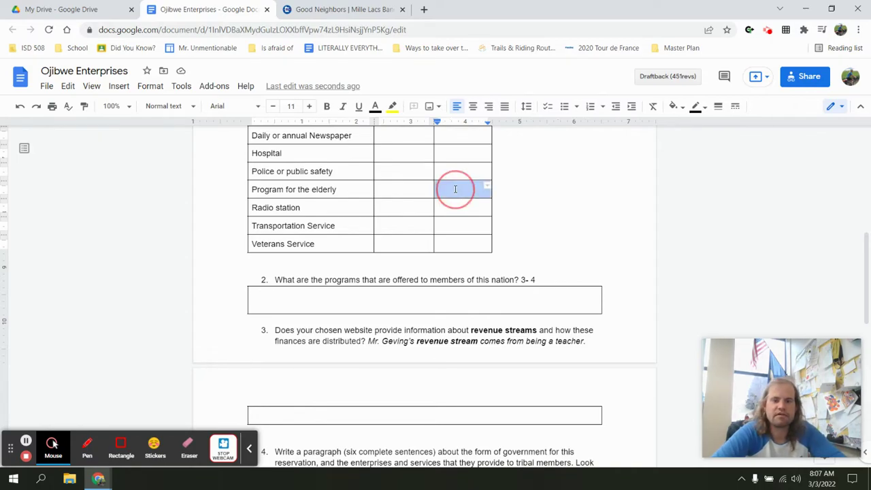
left_click(389, 298)
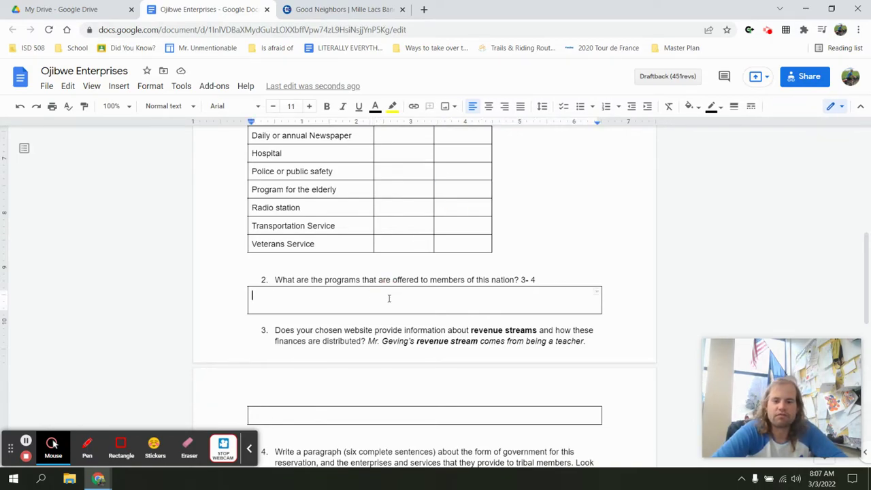
scroll(389, 297, "up", 2)
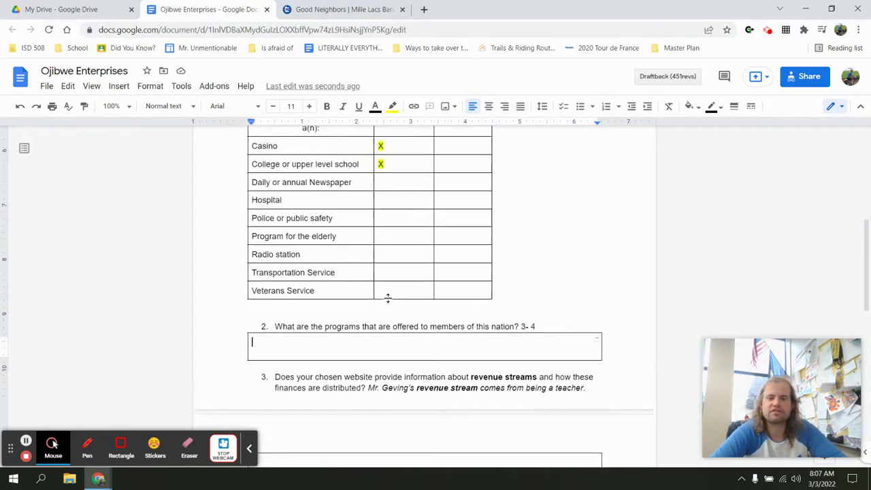
Step: Look through the Mille Lacs Band site's Businesses page for programs offered to members
left_click(324, 7)
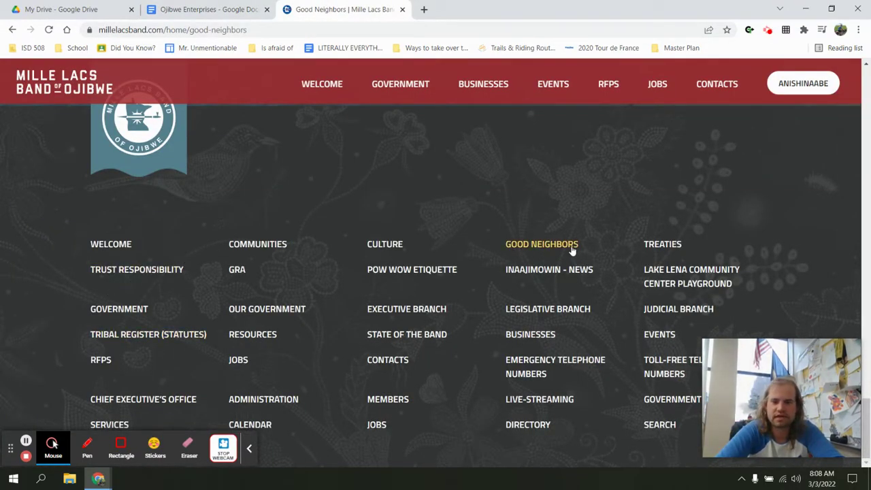
left_click(517, 338)
scroll(517, 340, "down", 10)
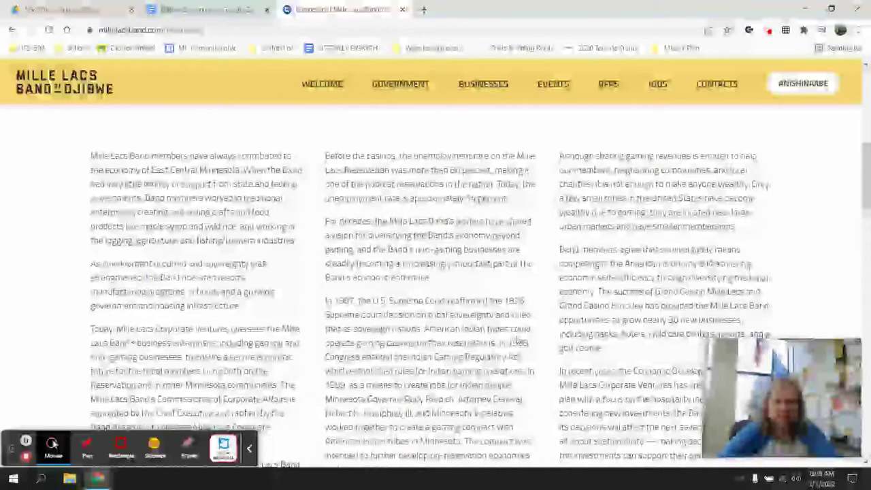
scroll(517, 338, "down", 6)
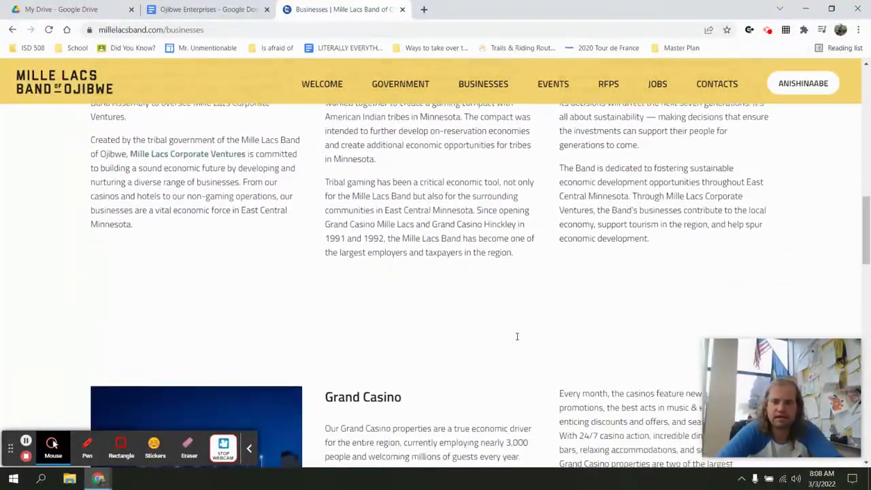
scroll(517, 341, "down", 4)
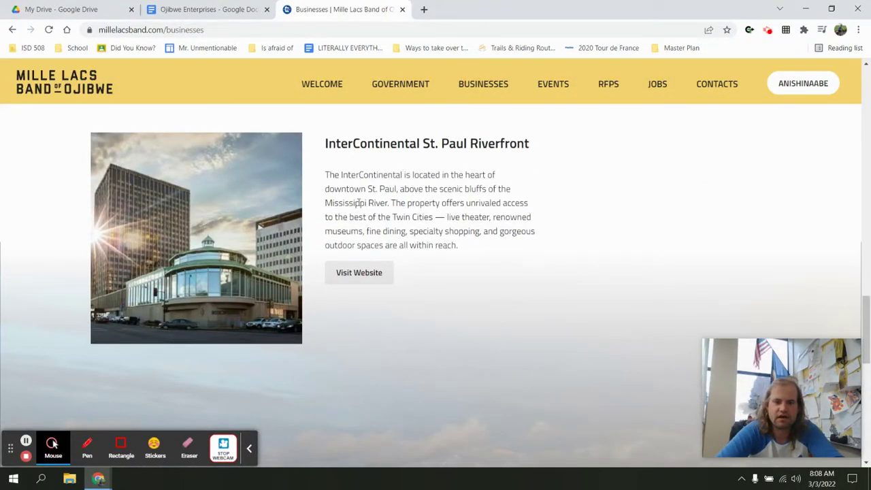
scroll(358, 203, "down", 8)
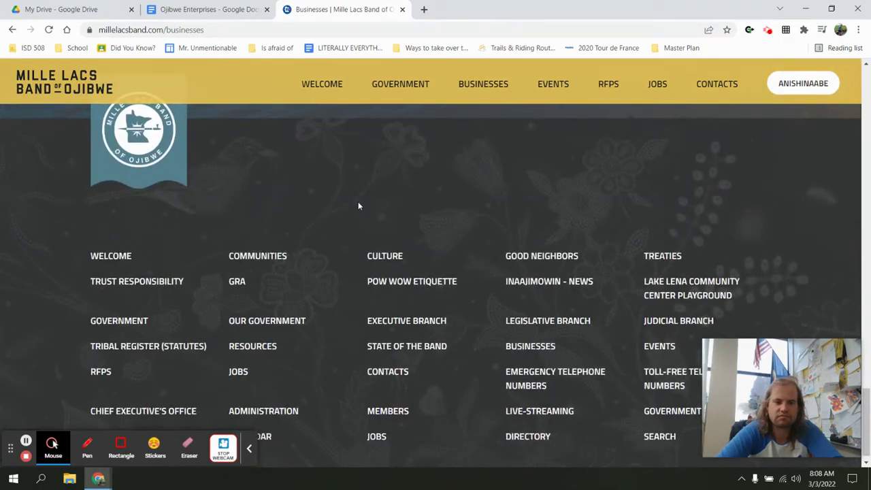
Step: Examine the Communities page's district, education and health sections for member programs, highlighting the words on child welfare
left_click(258, 258)
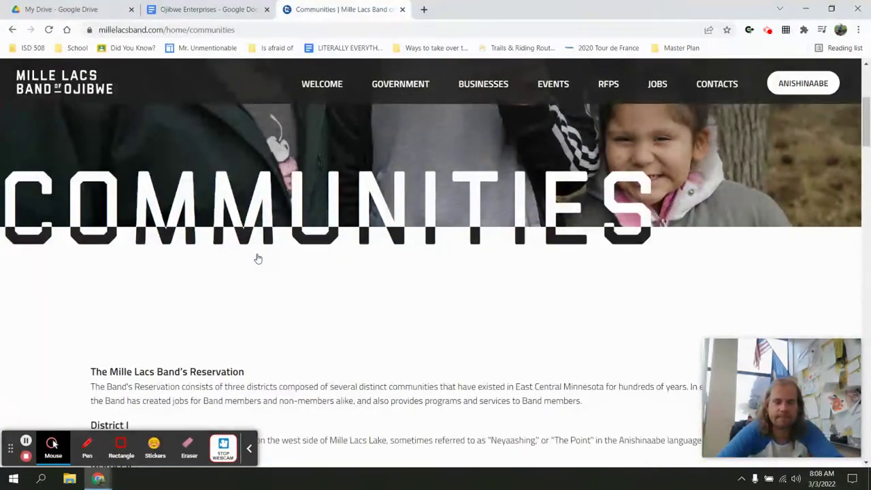
scroll(258, 259, "down", 3)
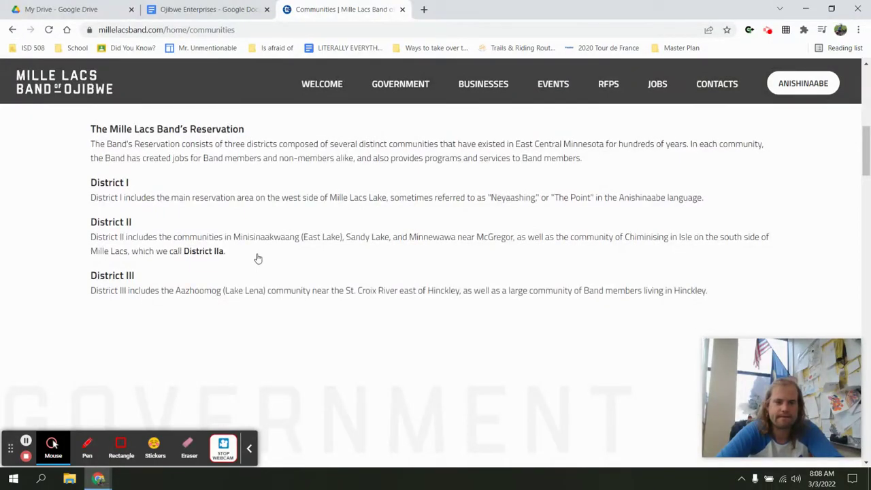
scroll(258, 259, "down", 10)
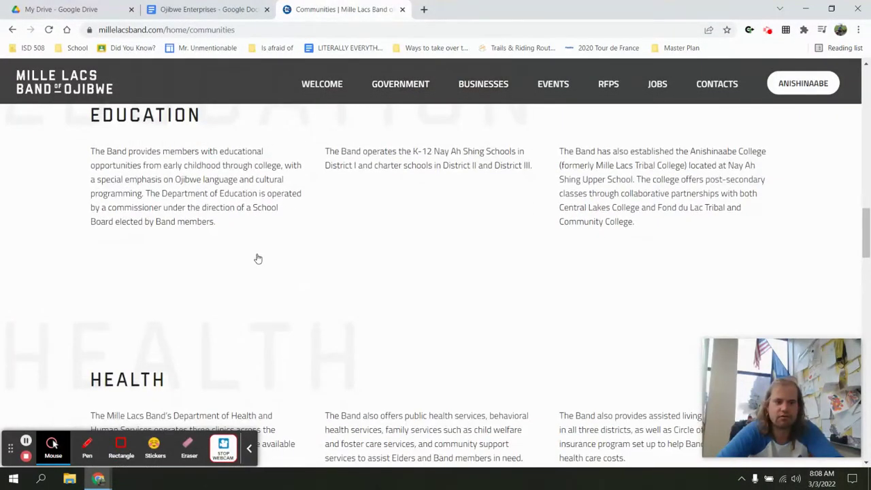
scroll(258, 258, "down", 3)
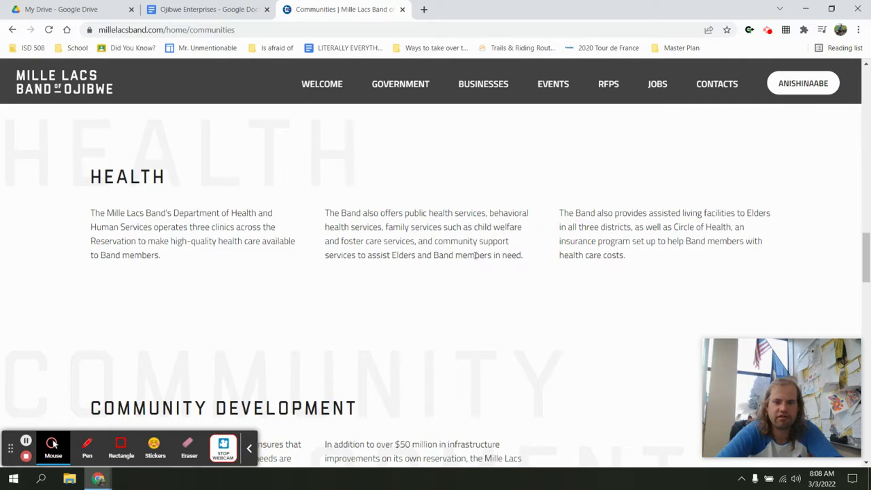
left_click_drag(472, 227, 550, 225)
left_click(501, 226)
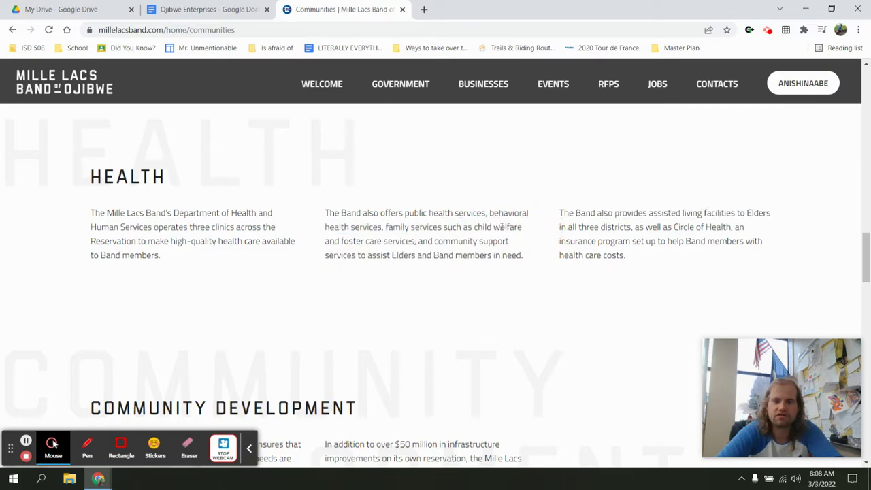
double_click(502, 227)
left_click_drag(438, 227, 543, 230)
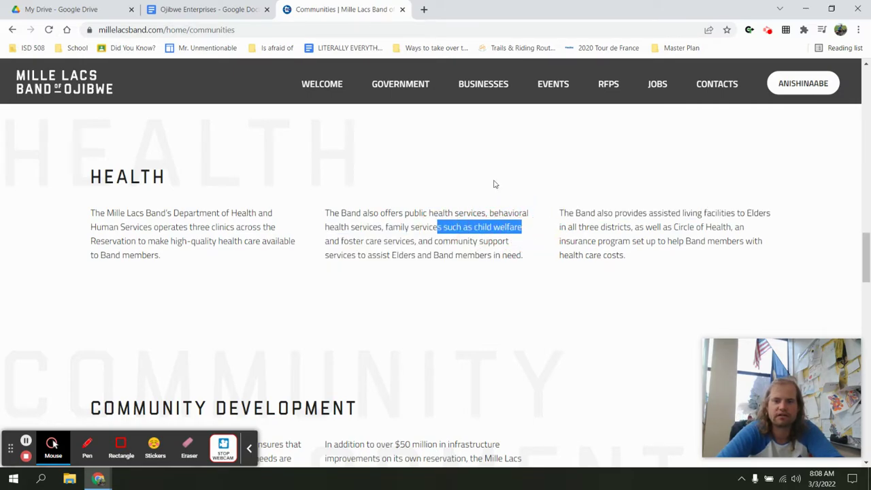
Step: Enter "There is a family child welfare system in place" as the first answer to worksheet question 2, followed by a new line
left_click(245, 8)
type("There is a fami")
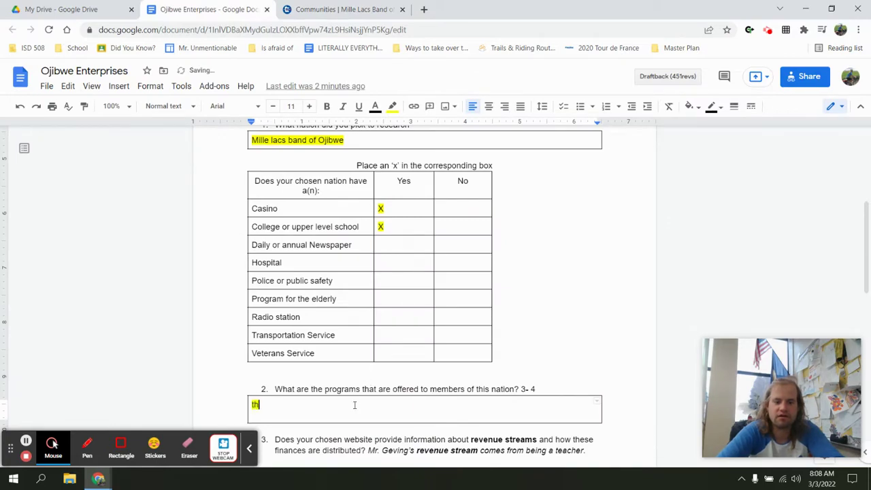
type("ly child welfare")
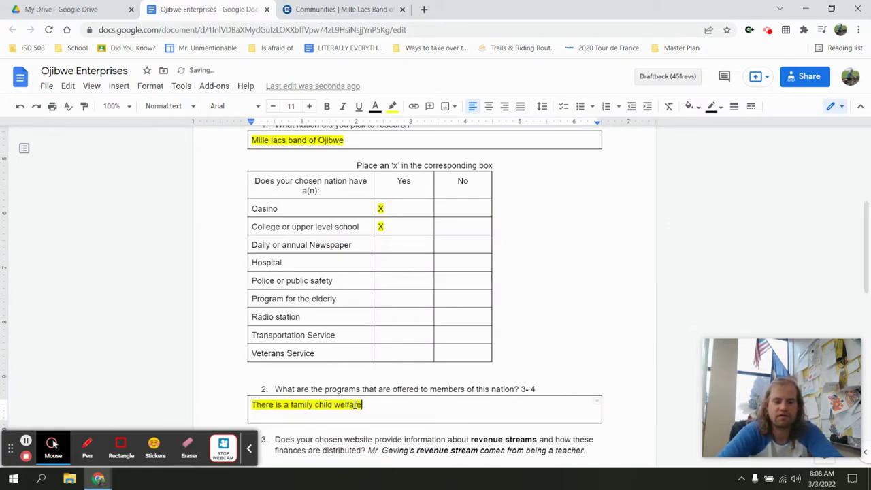
type(" system in p")
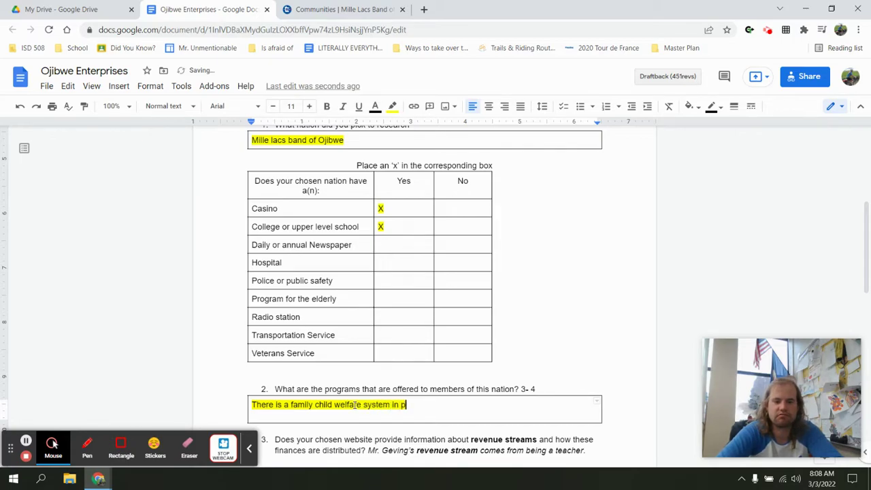
type("lace")
key("Return")
Step: Read the Community Development section of the Communities page, highlighting the passage about new homes built since 1991
left_click(340, 10)
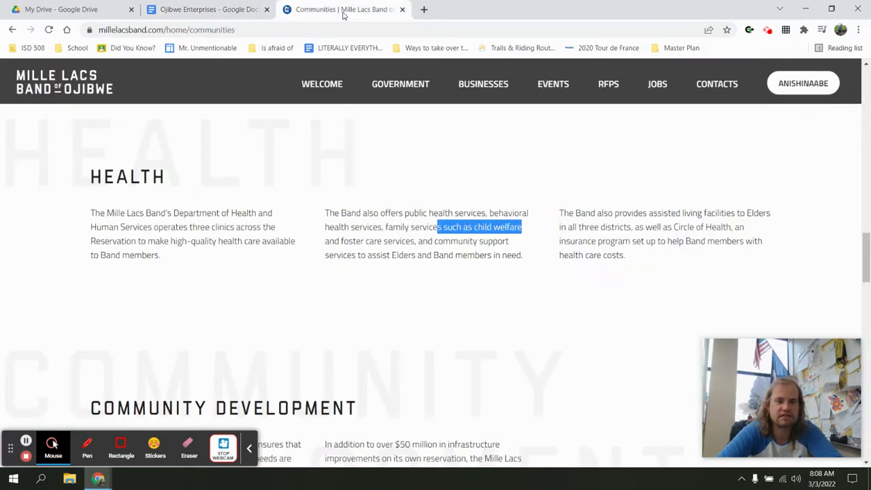
scroll(339, 289, "down", 3)
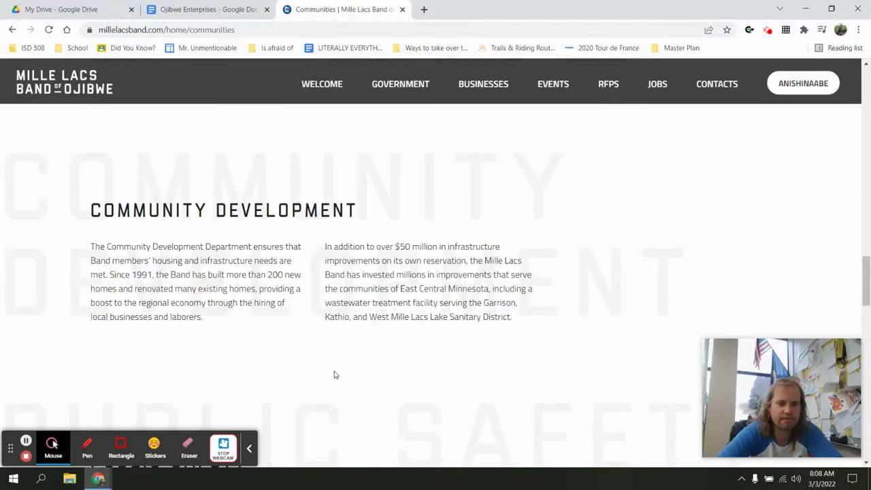
left_click_drag(197, 289, 262, 290)
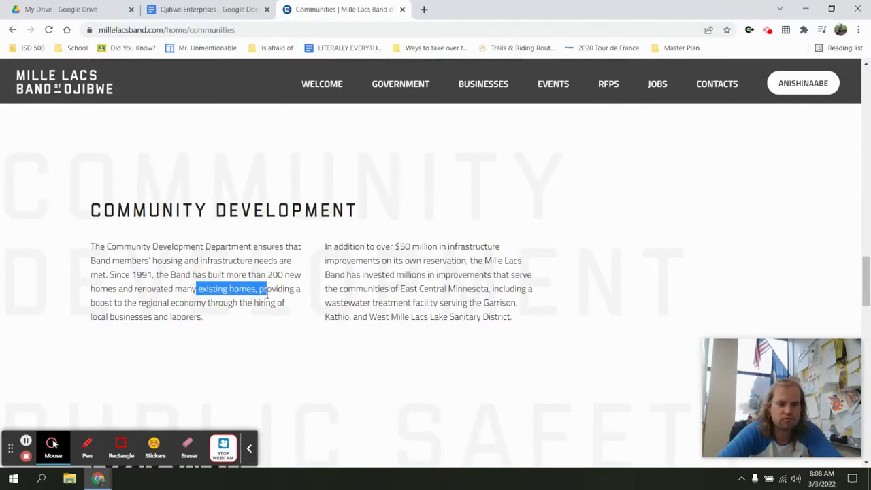
left_click(211, 289)
left_click_drag(125, 272, 151, 289)
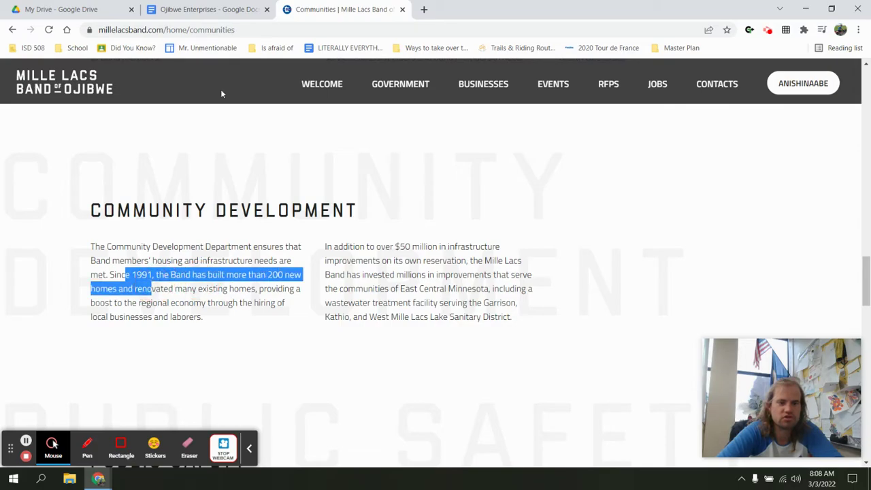
Step: Add "They are providing new homes to members of the tribe" as the second answer to worksheet question 2, followed by a new line
left_click(204, 10)
type("They are providi")
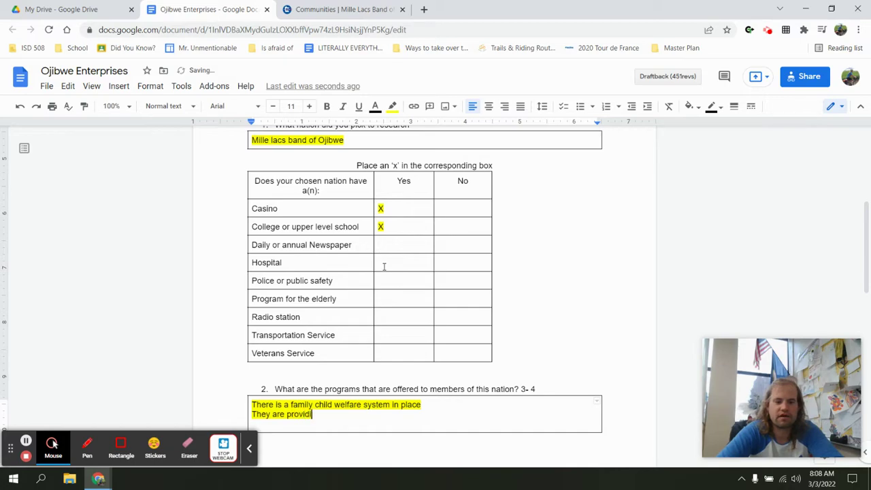
type("ng new home")
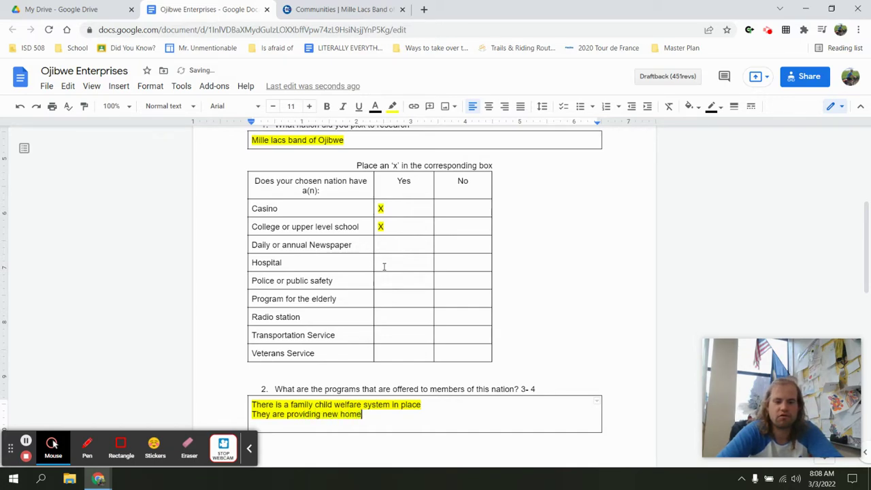
type("s to members of th")
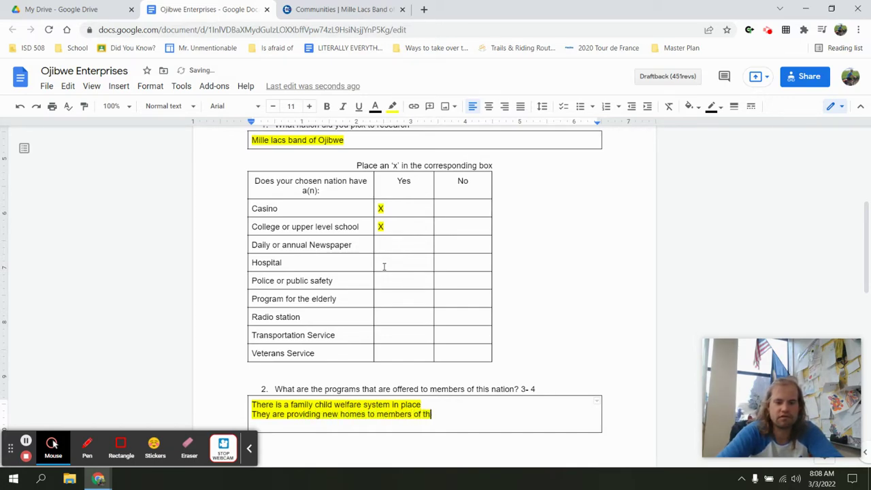
type("e tribe")
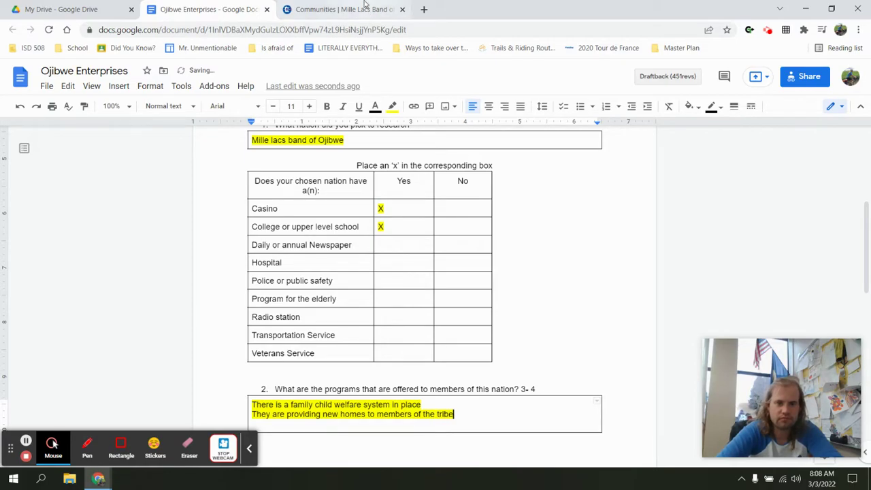
key("Return")
Step: Look through the Mille Lacs Band site's Treaties page, including the sections on the treaties of 1837 and 1855
left_click(351, 5)
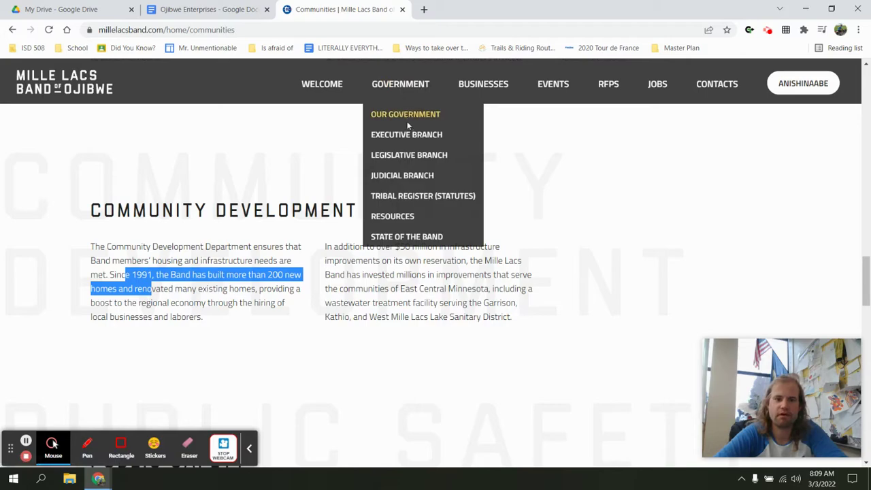
mouse_move(322, 84)
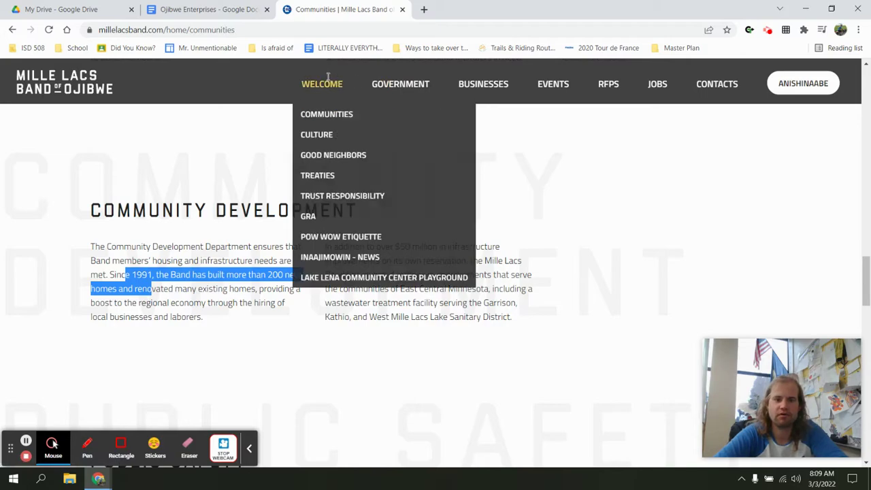
left_click(325, 181)
scroll(326, 184, "down", 5)
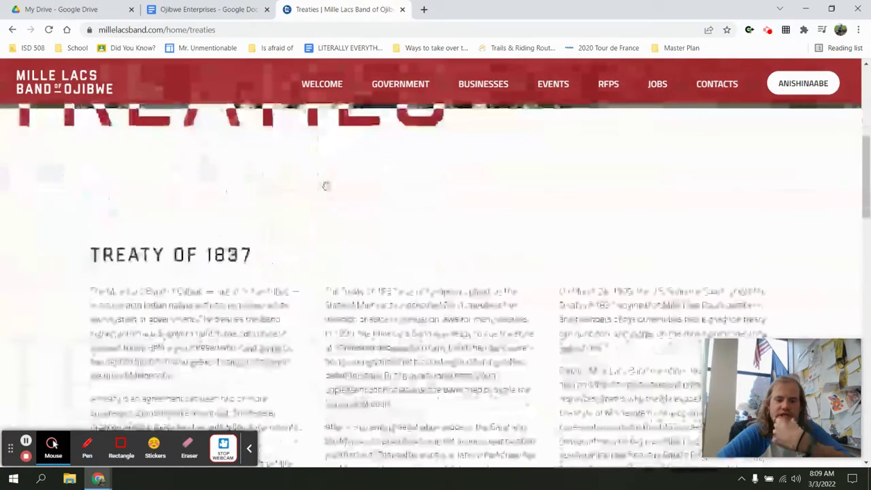
scroll(325, 185, "down", 15)
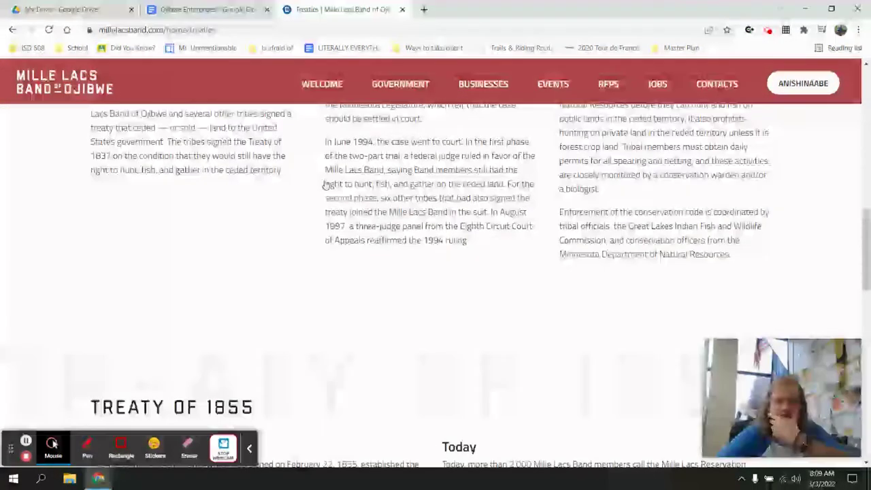
scroll(325, 185, "down", 8)
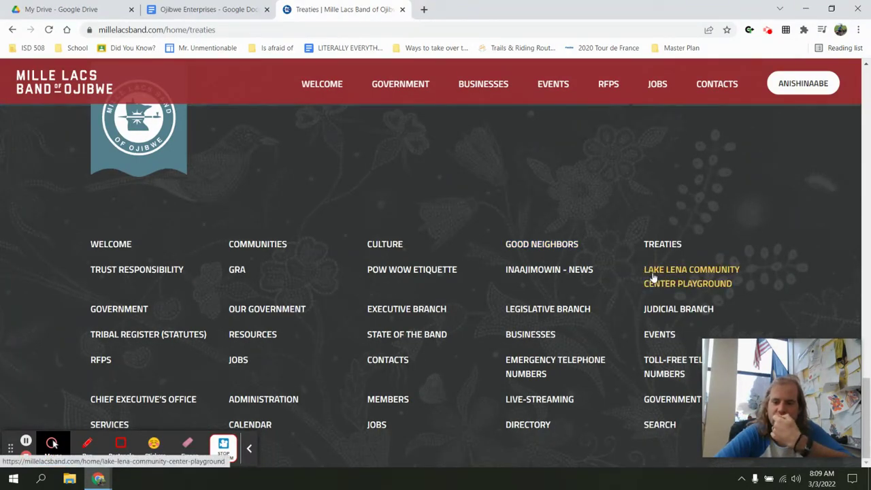
Step: Try to open the members' Government page from the site's footer links
left_click(661, 403)
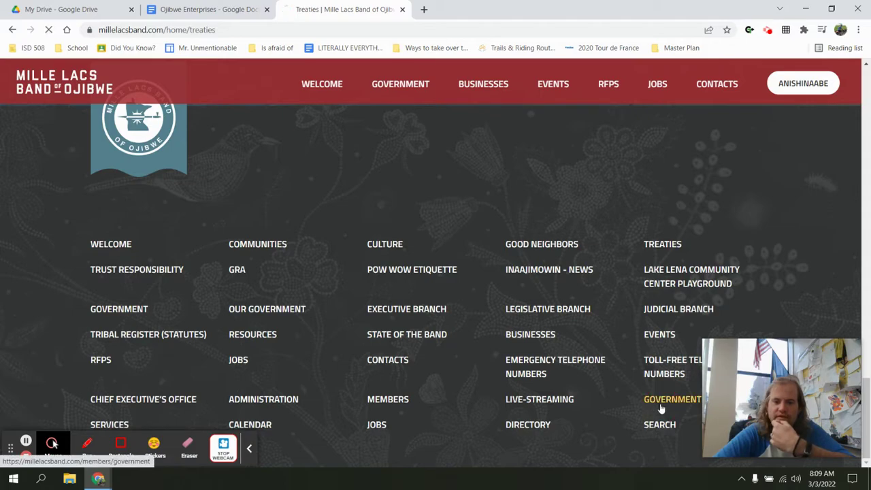
scroll(608, 320, "down", 5)
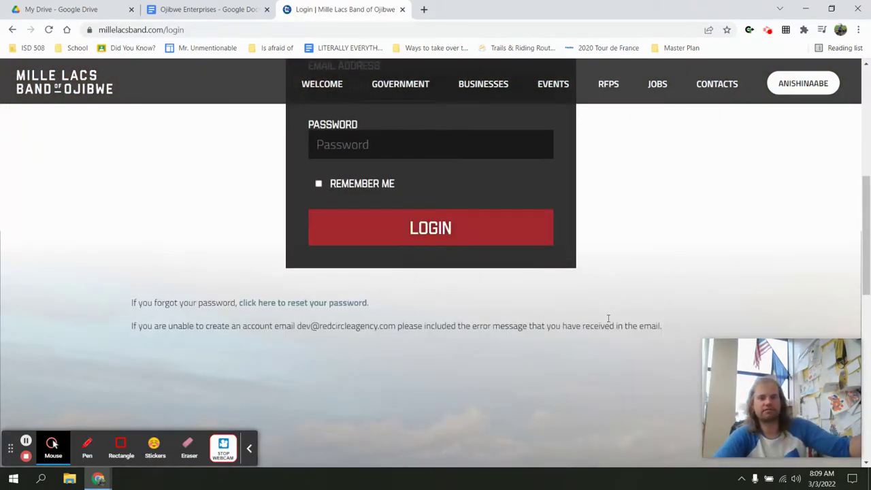
scroll(256, 253, "up", 5)
Step: Open the Our Government page and read about the Band's form of government and its branches
mouse_move(400, 87)
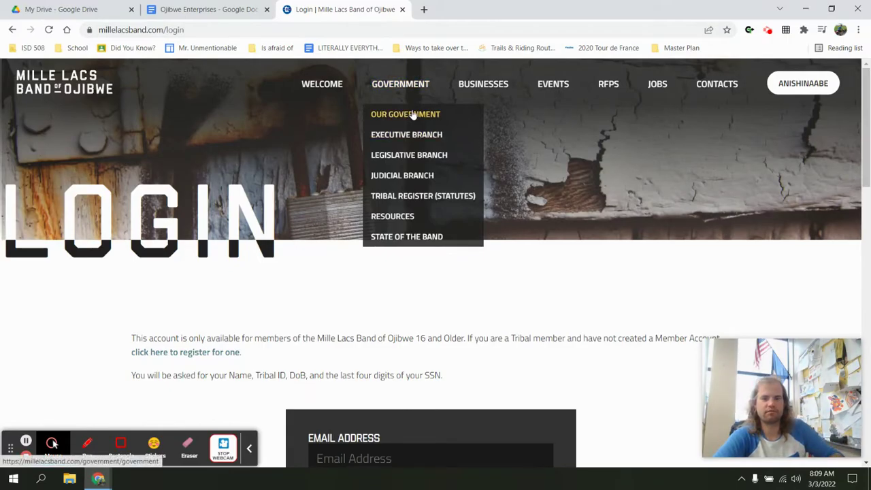
left_click(413, 115)
scroll(412, 114, "down", 5)
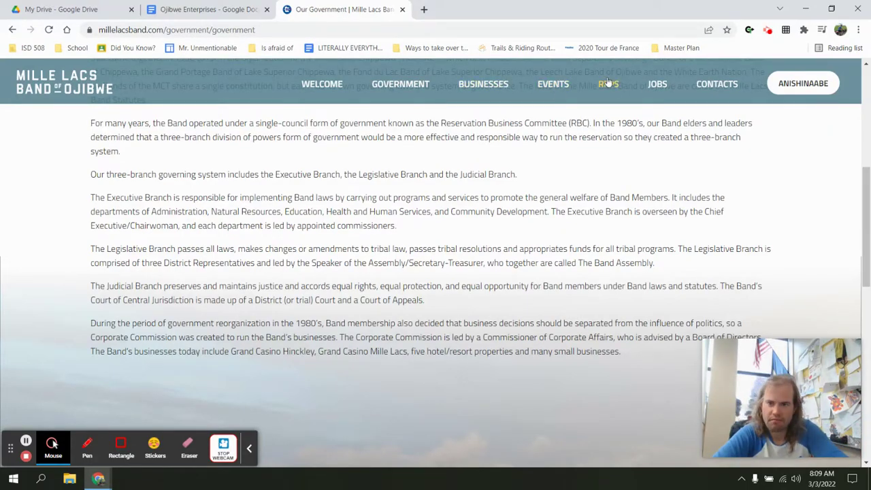
Step: Look through the Mille Lacs Band site's Jobs page and try one of its application links before returning
left_click(658, 84)
scroll(424, 287, "down", 8)
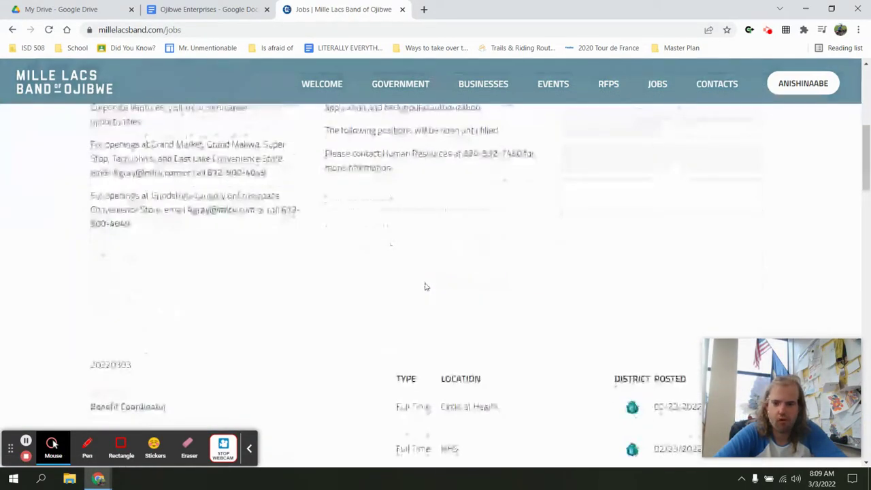
scroll(461, 274, "up", 8)
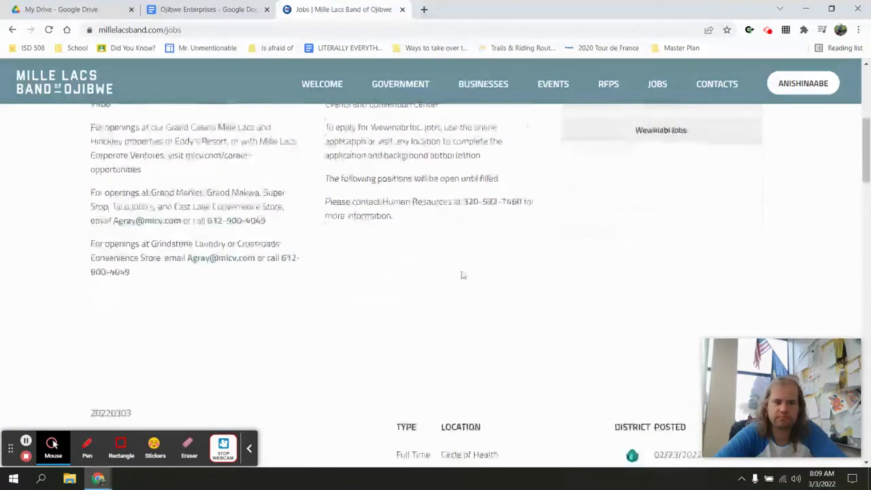
left_click(626, 225)
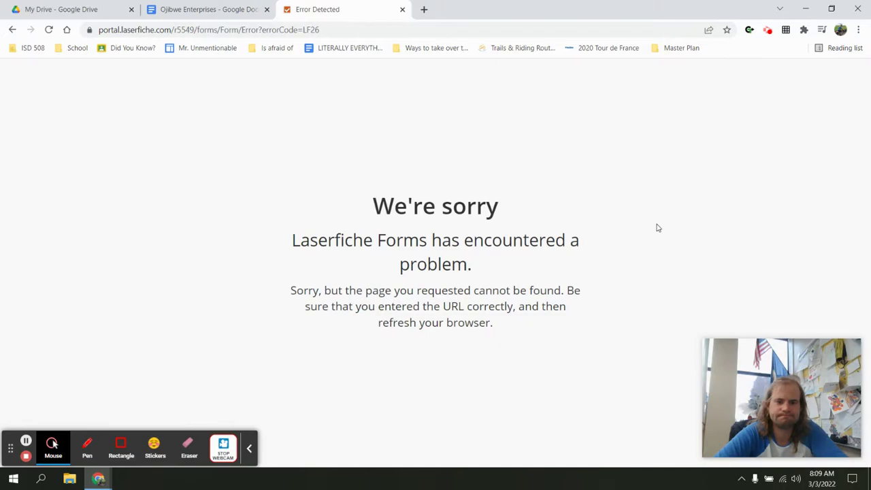
left_click(11, 31)
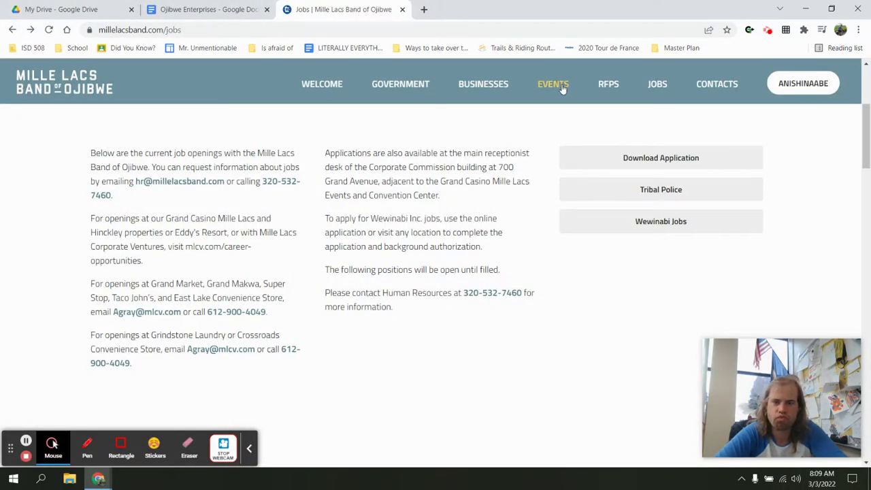
Step: Look through the Events page, including the traditional powwow details, poster and royalty contest information
left_click(559, 84)
scroll(543, 109, "down", 10)
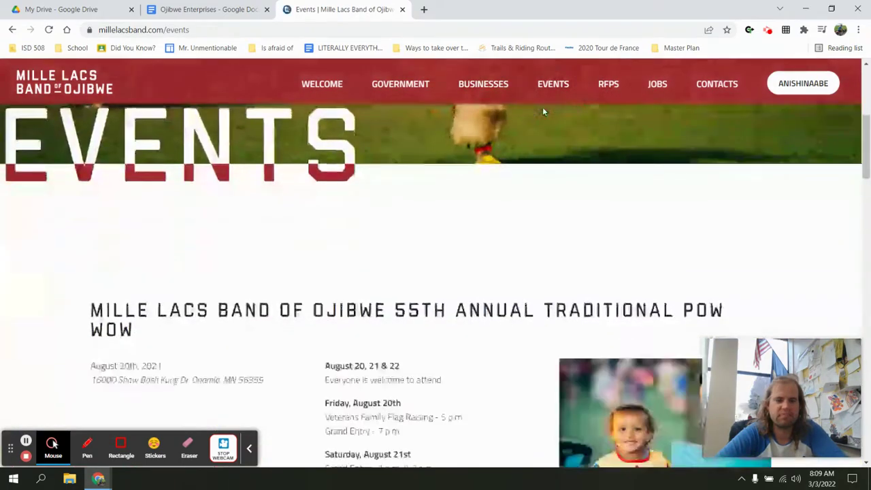
scroll(543, 108, "down", 3)
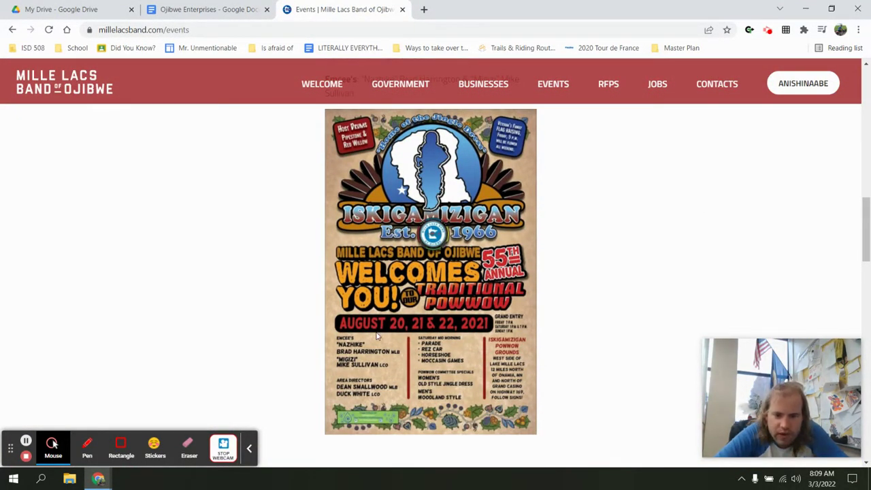
scroll(379, 332, "down", 7)
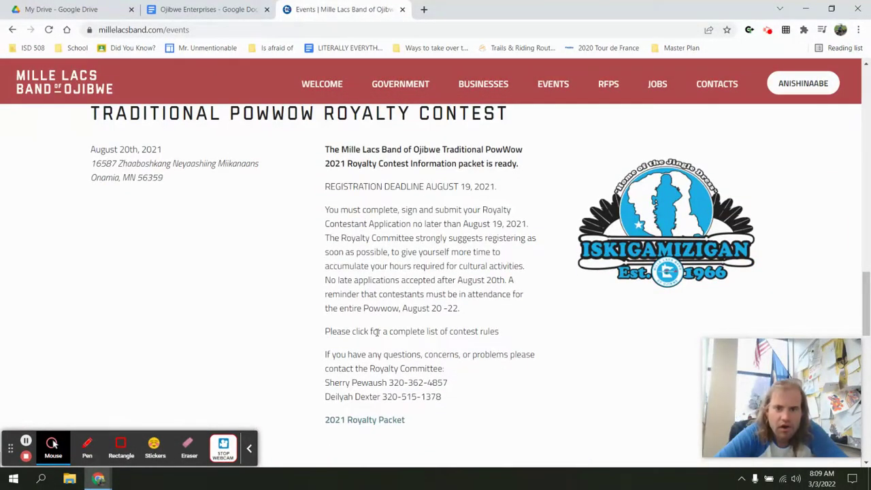
scroll(376, 332, "up", 10)
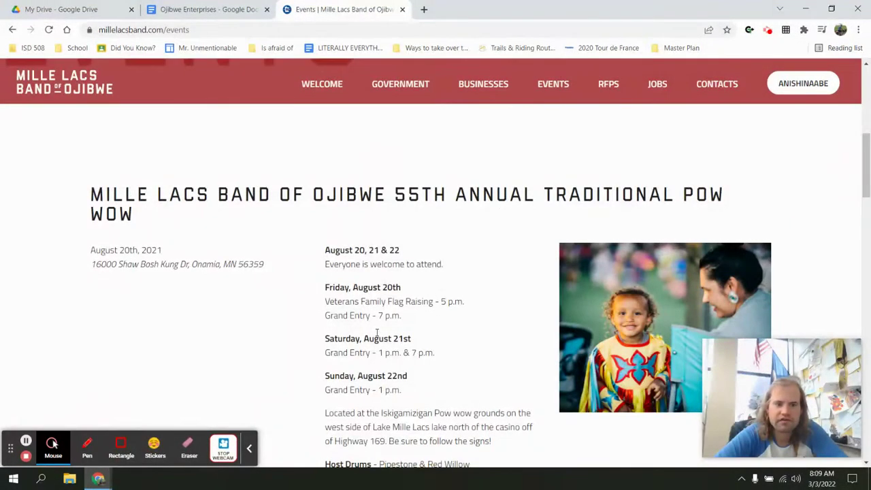
Step: Open the Businesses page and highlight the passage on the strategic plan for the hospitality industry
left_click(494, 91)
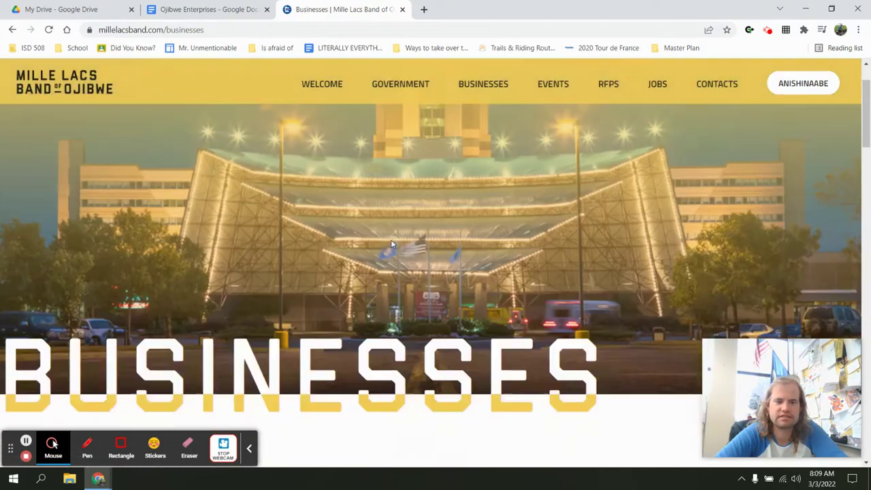
scroll(391, 246, "down", 5)
scroll(391, 244, "down", 1)
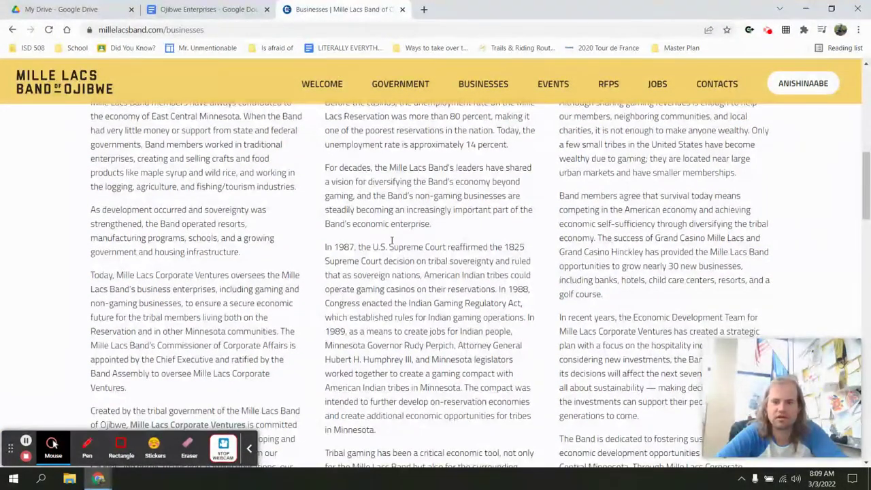
left_click_drag(627, 296, 727, 281)
scroll(633, 299, "down", 1)
Step: Add "Job development with focus on hospitality" as the third answer to question 2 in the Ojibwe Enterprises document
left_click(211, 10)
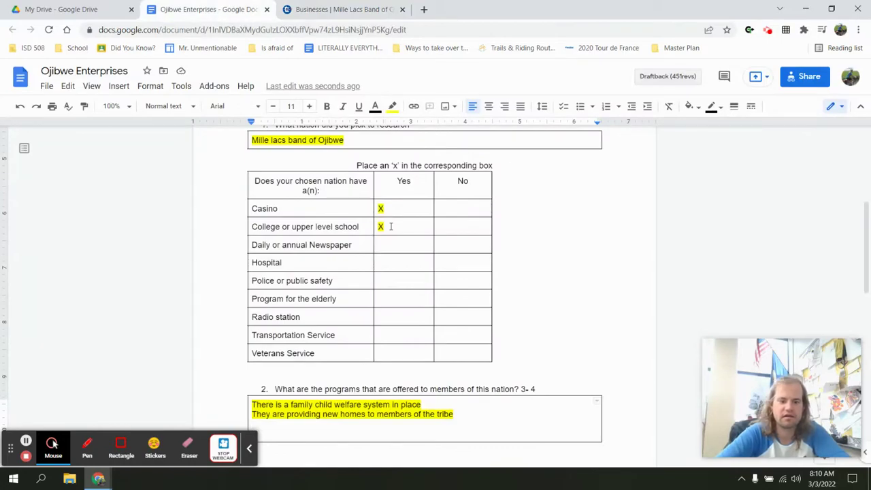
type("Job devel")
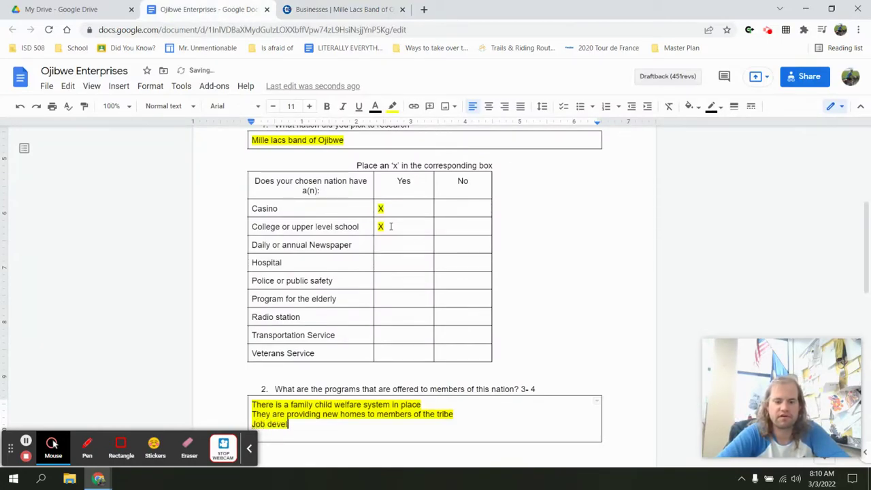
type("opment with fo")
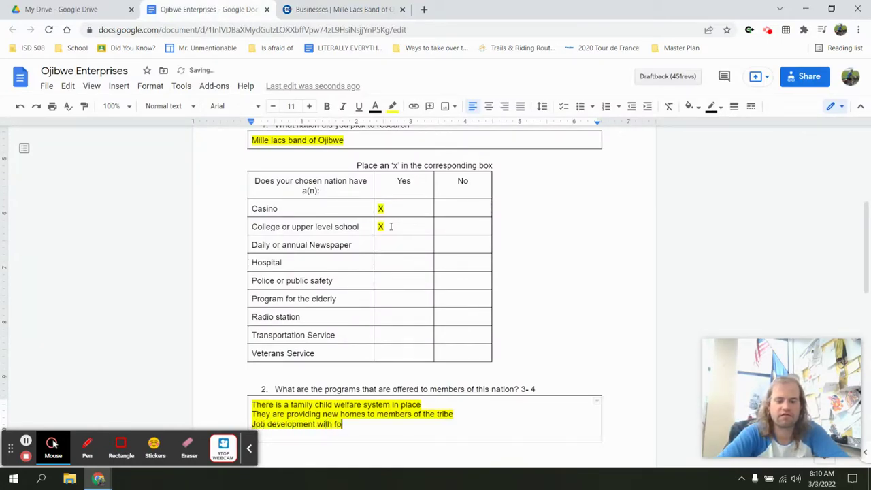
type("cus on hospitality")
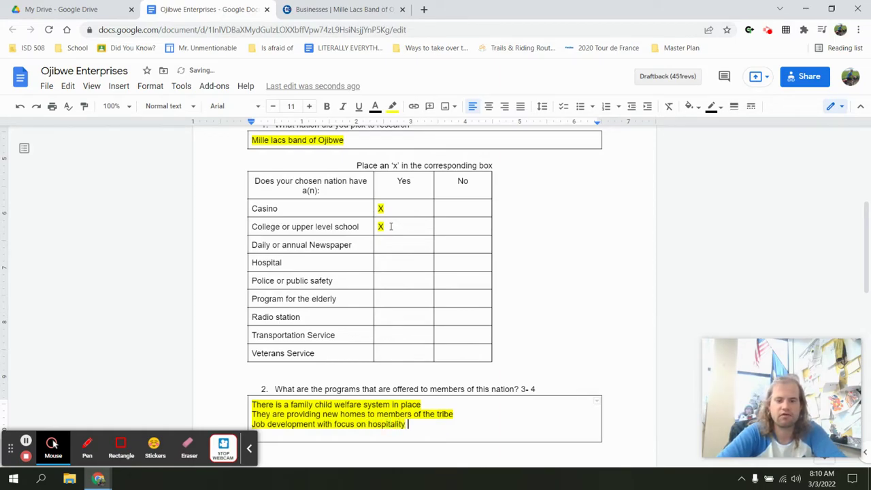
Step: Read further on the Businesses page and highlight the passage on Band-operated resorts, manufacturing programs, schools and housing infrastructure
left_click(361, 8)
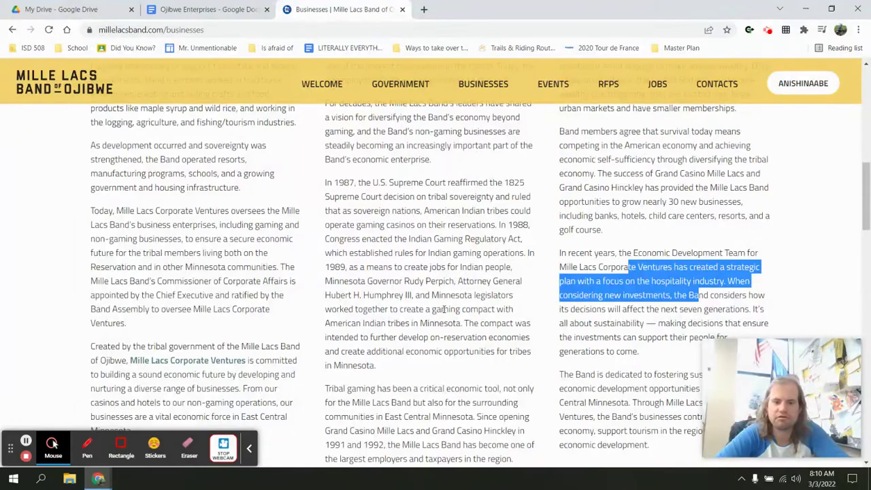
scroll(444, 309, "down", 2)
scroll(444, 309, "down", 2)
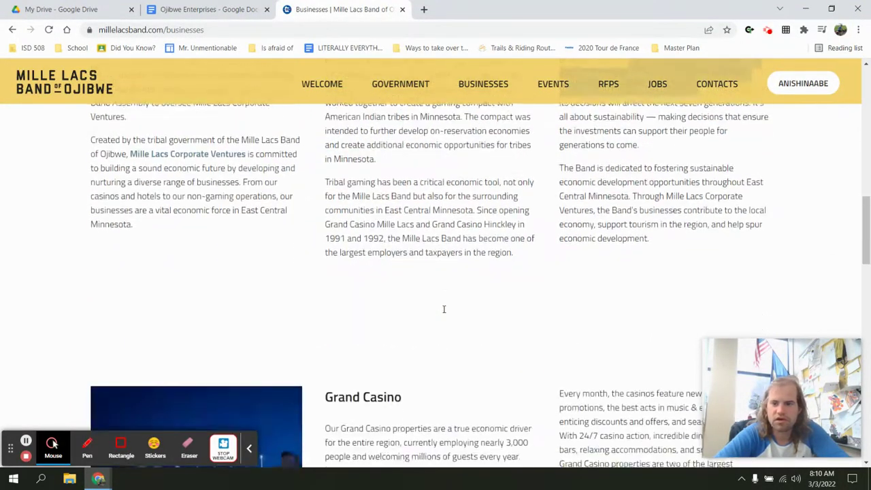
scroll(444, 311, "down", 5)
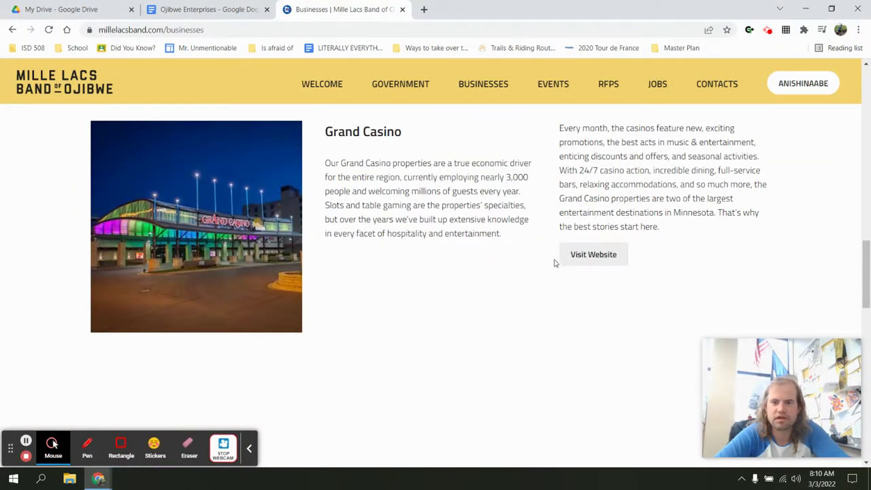
scroll(554, 264, "up", 6)
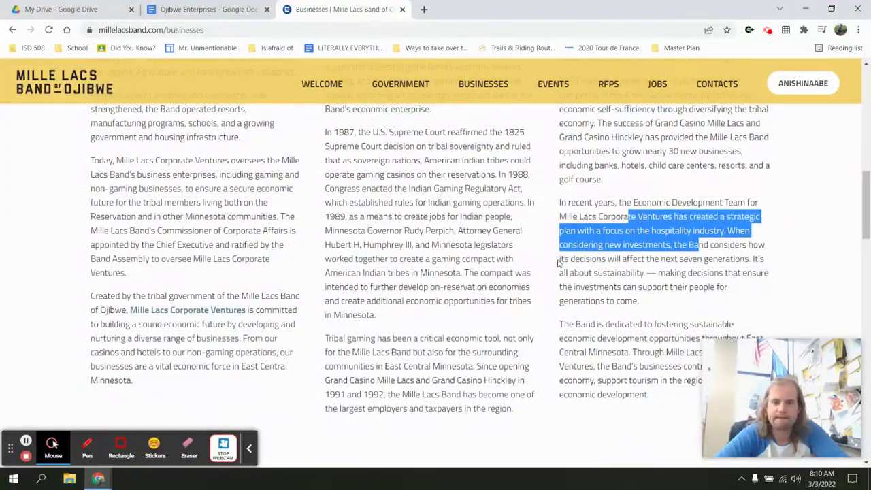
scroll(558, 262, "up", 1)
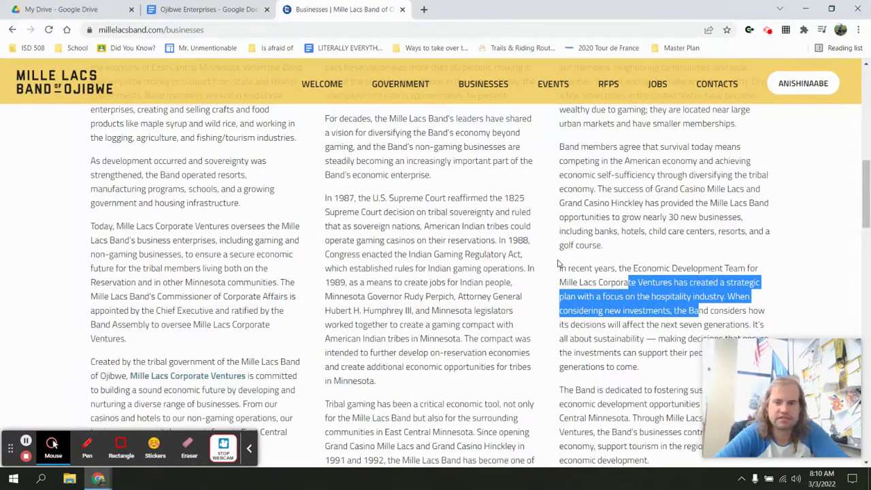
scroll(557, 263, "up", 1)
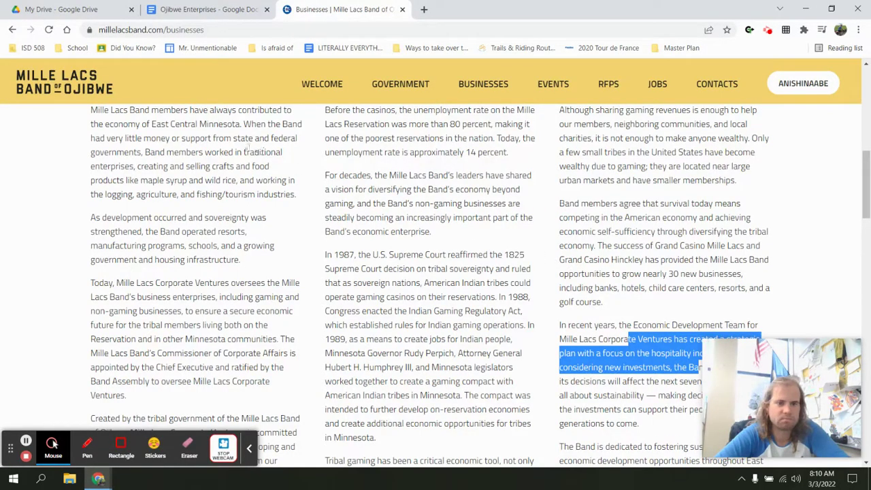
left_click_drag(244, 181, 210, 179)
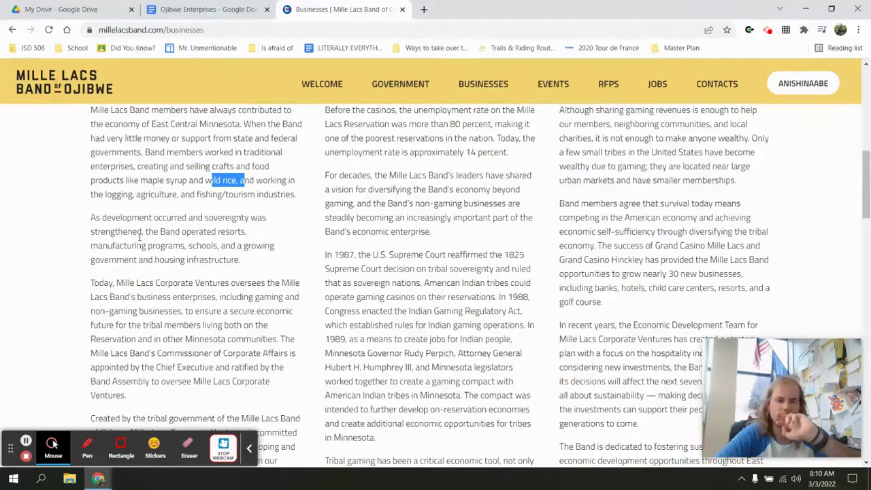
left_click_drag(142, 233, 245, 260)
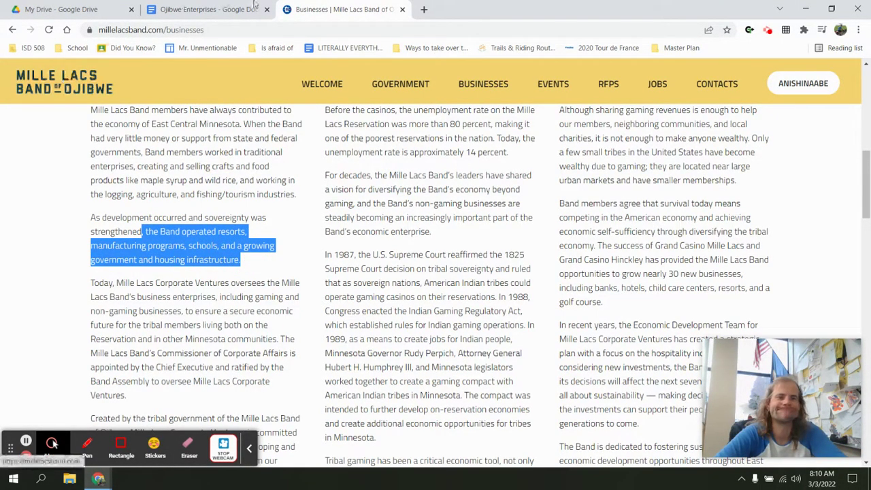
Step: Add "Tribal board clarified schooling" on a new line as the fourth answer to worksheet question 2
left_click(208, 9)
left_click(448, 429)
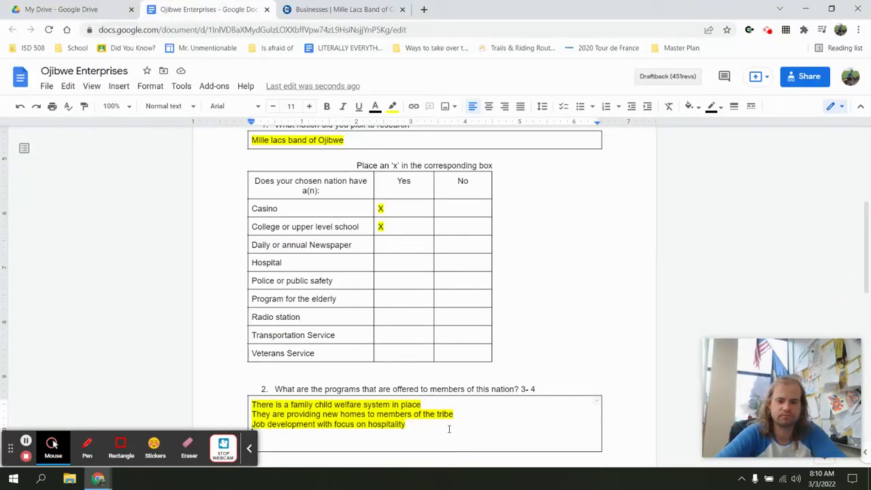
key("Return")
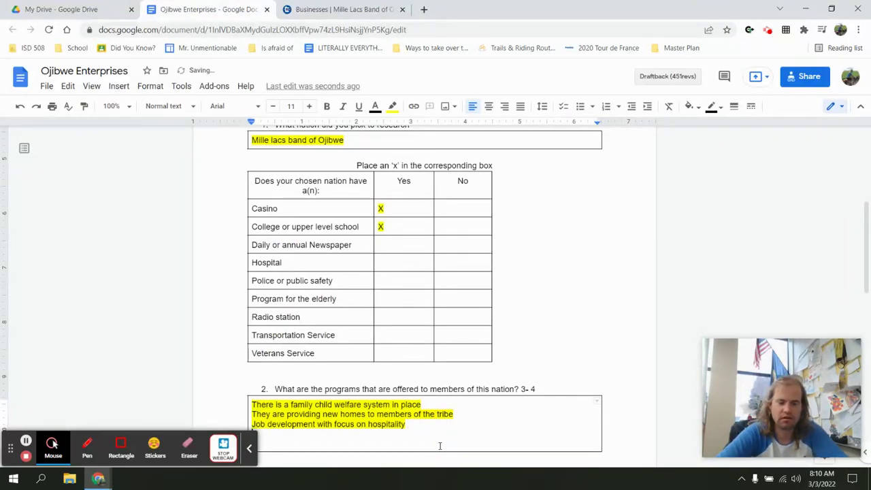
type("Board")
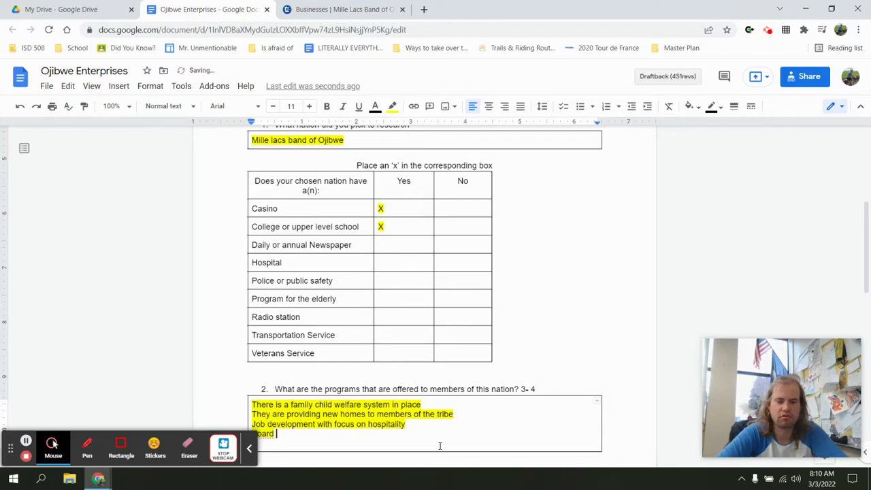
scroll(439, 446, "down", 3)
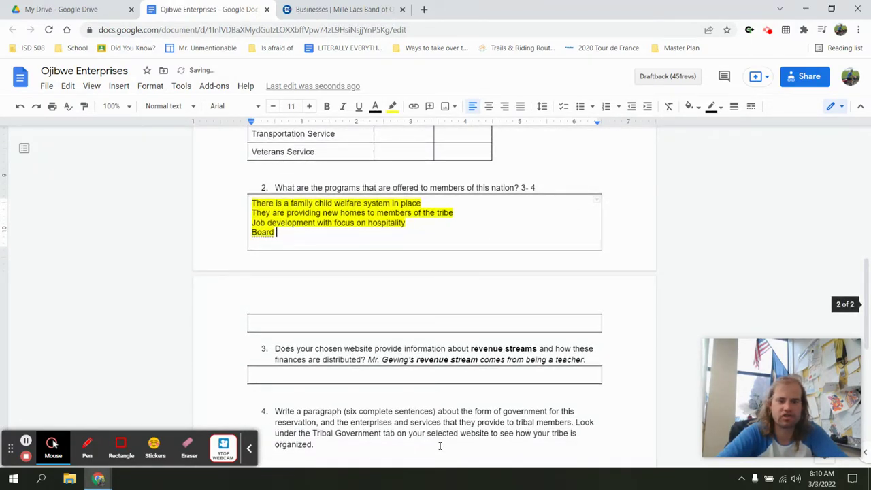
key("ctrl+z")
key("BackSpace")
key("BackSpace")
type("Trib")
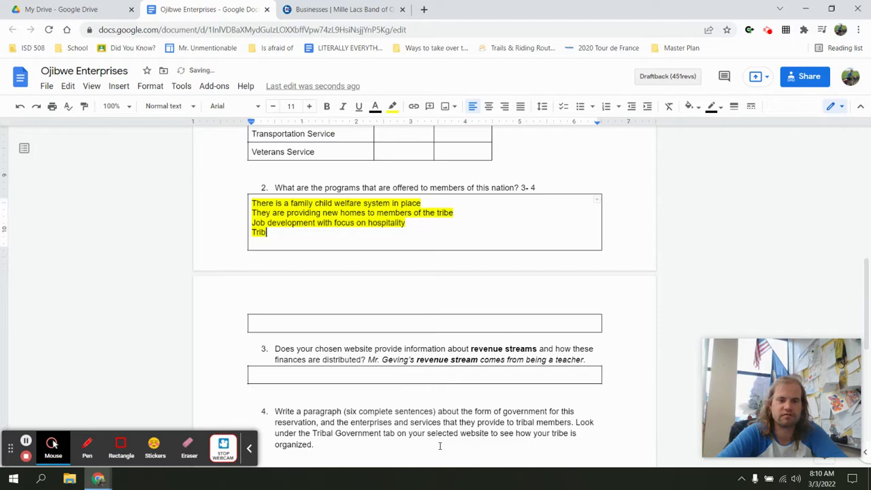
type("al board clarified")
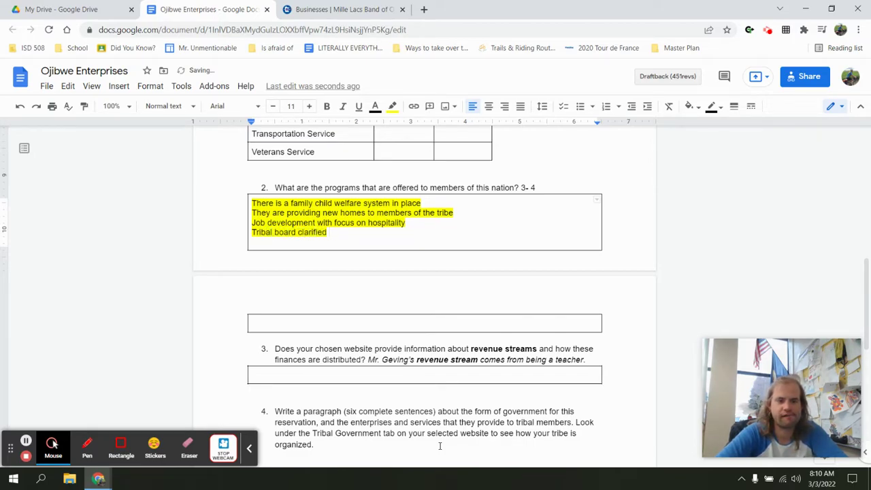
left_click(327, 10)
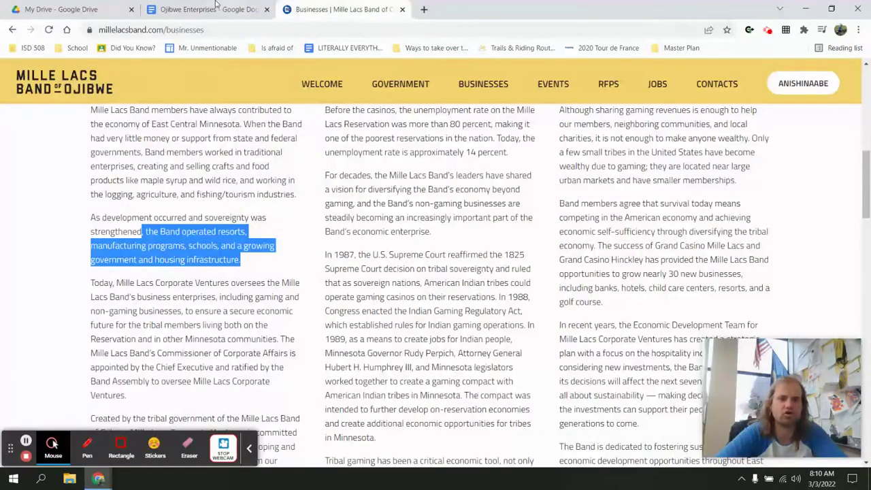
left_click(204, 10)
type("rified schooling")
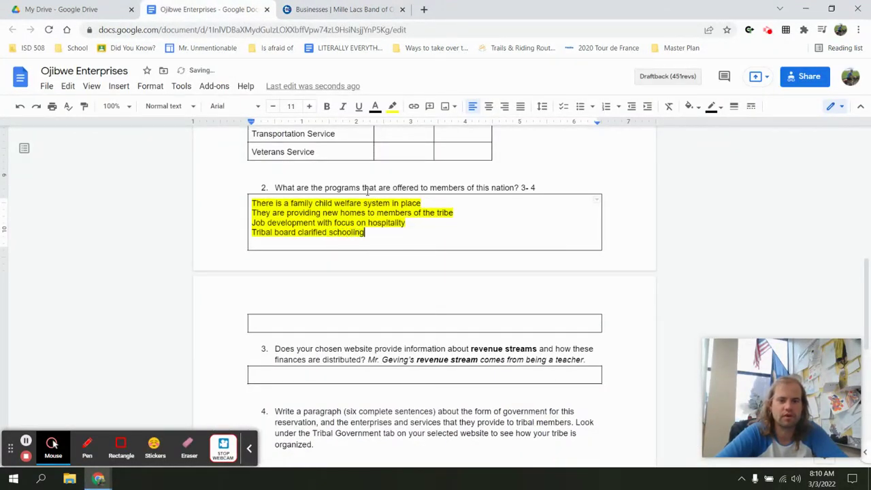
Step: Start on worksheet question 3's answer box and look through the Government Resources page's departments, offices and services for revenue information
left_click(373, 373)
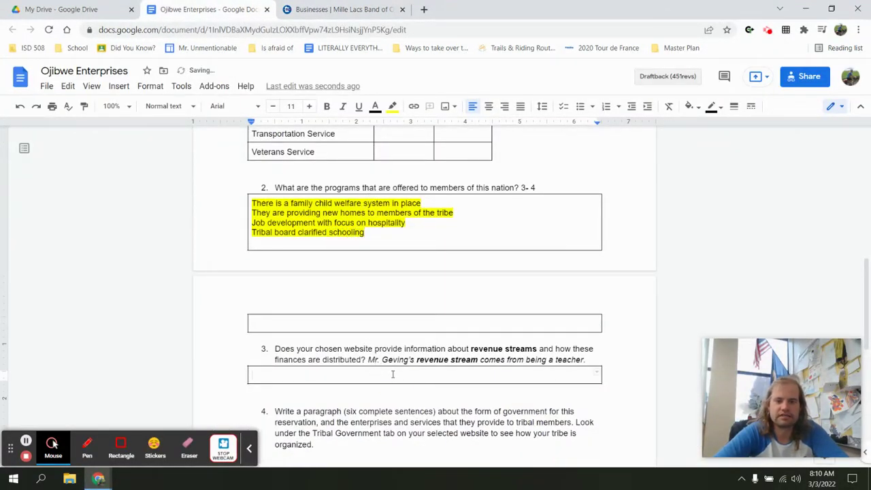
left_click(344, 9)
mouse_move(407, 85)
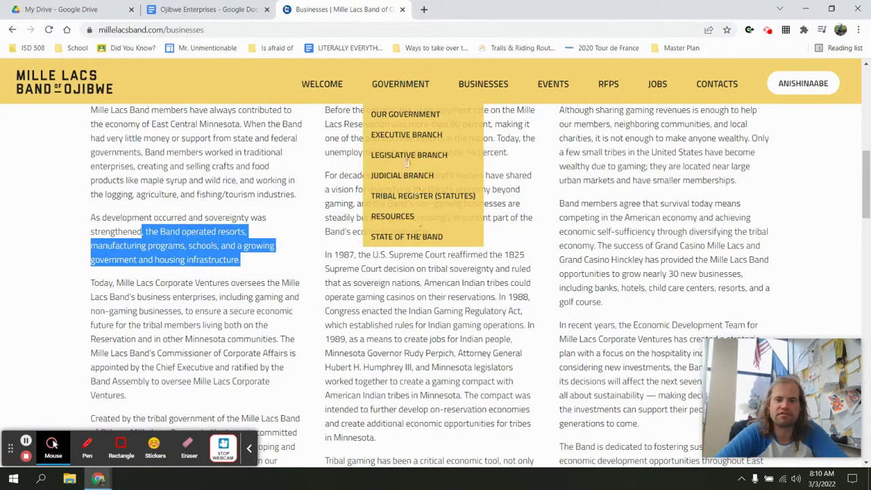
left_click(402, 216)
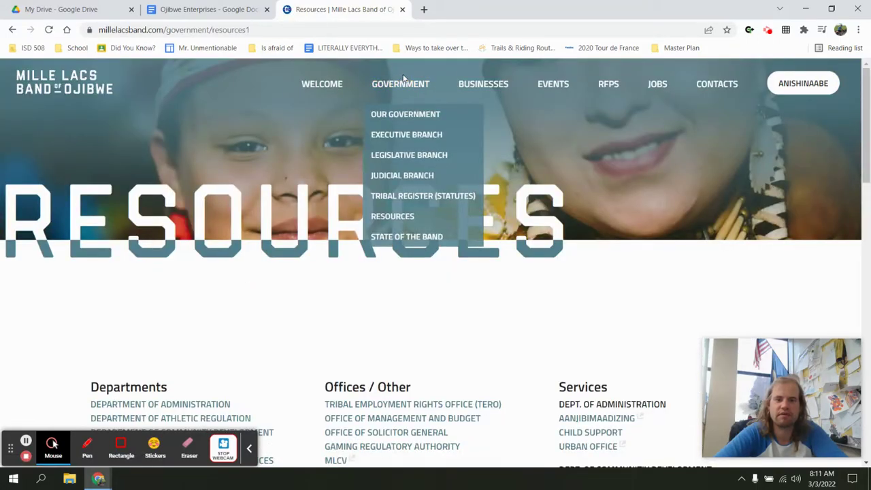
scroll(385, 248, "down", 4)
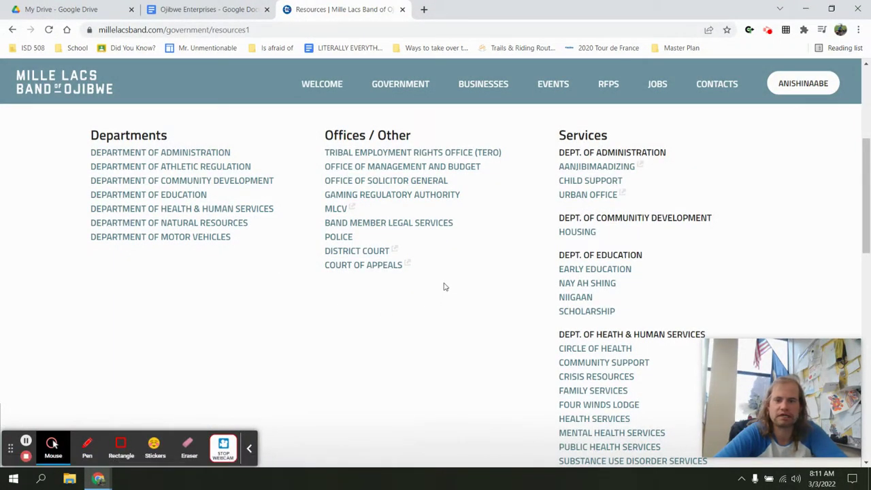
scroll(444, 287, "down", 3)
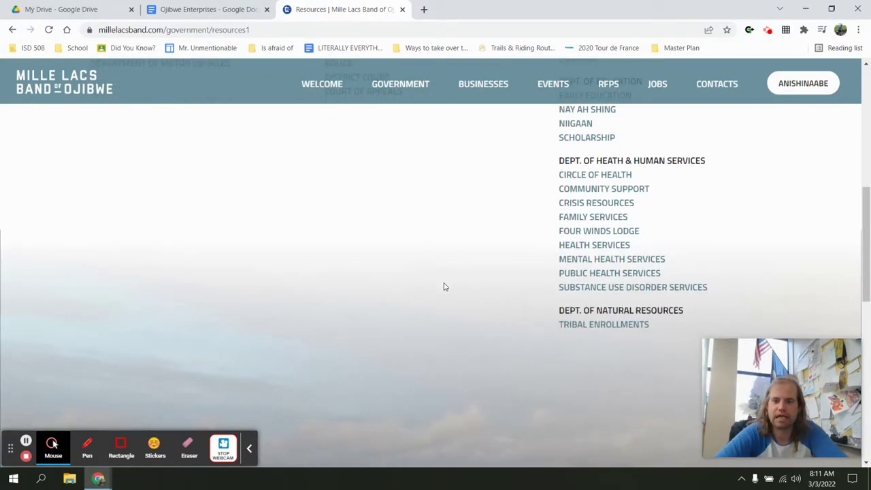
Step: Open the Office of Management and Budget page from the government resources and check it for revenue information
scroll(444, 287, "up", 3)
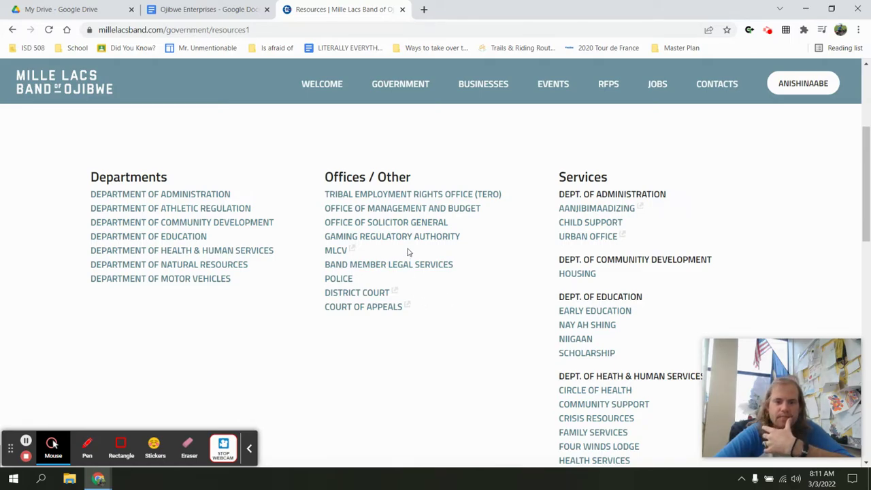
left_click(436, 208)
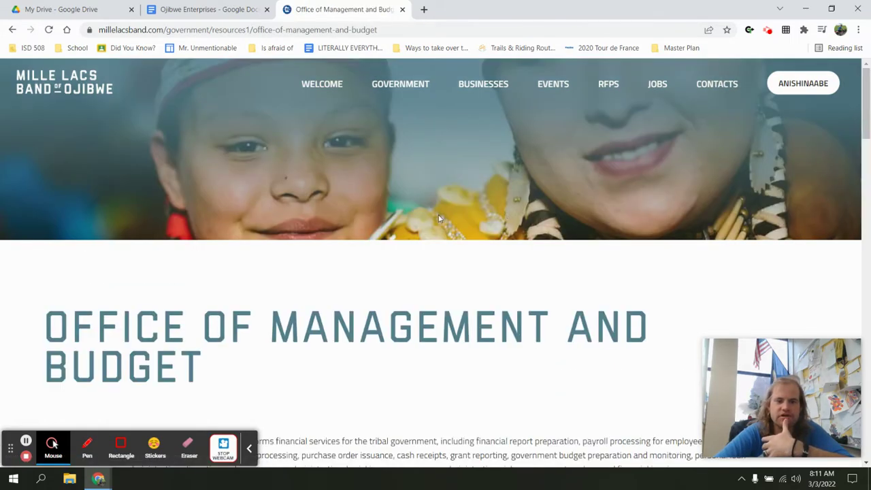
scroll(439, 218, "down", 5)
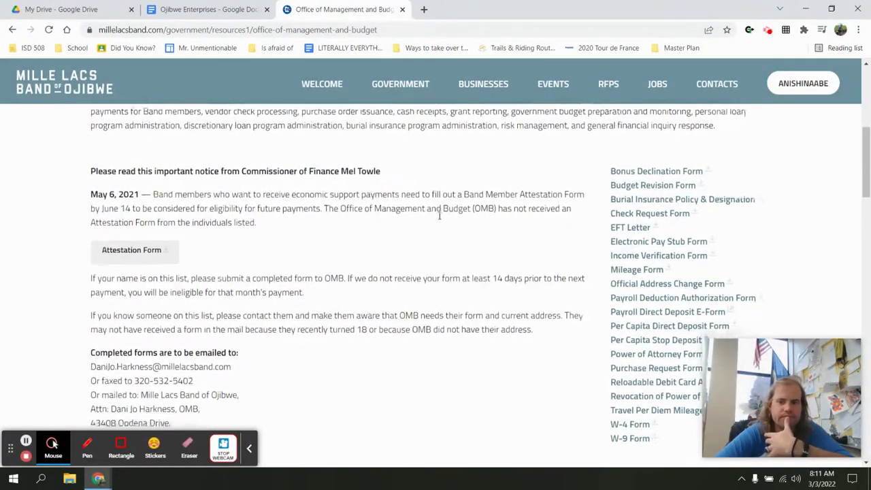
scroll(376, 271, "down", 2)
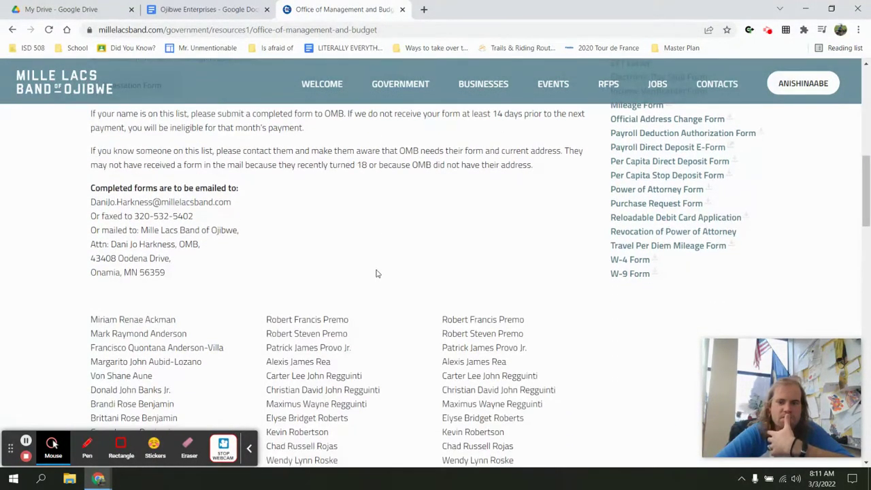
scroll(598, 179, "up", 5)
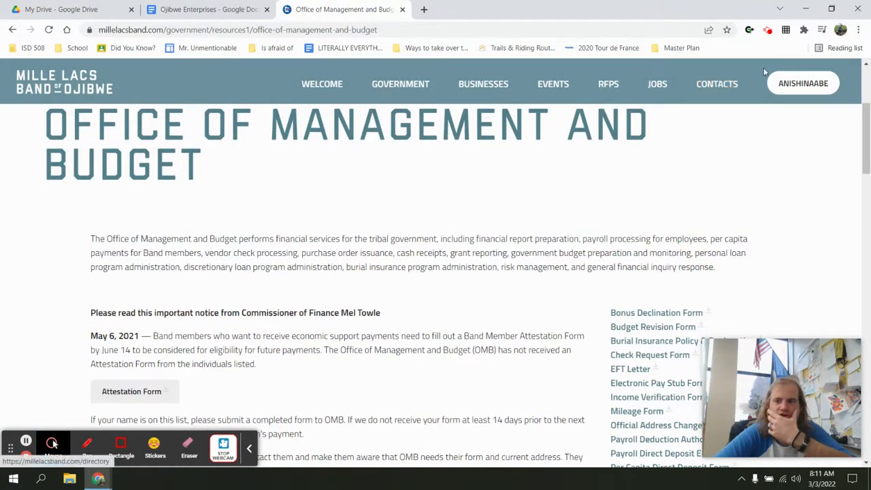
Step: Open the RFPs page and look through the listed requests for information on how the Band's finances are used
left_click(612, 84)
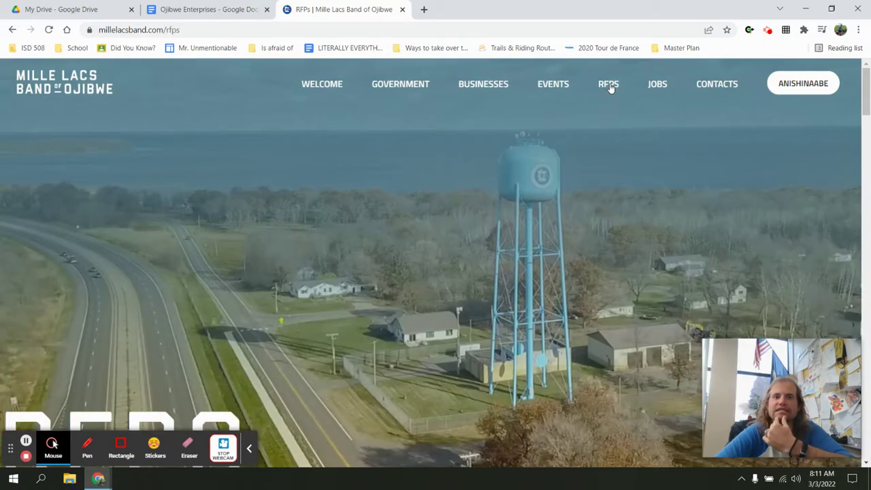
scroll(608, 88, "down", 3)
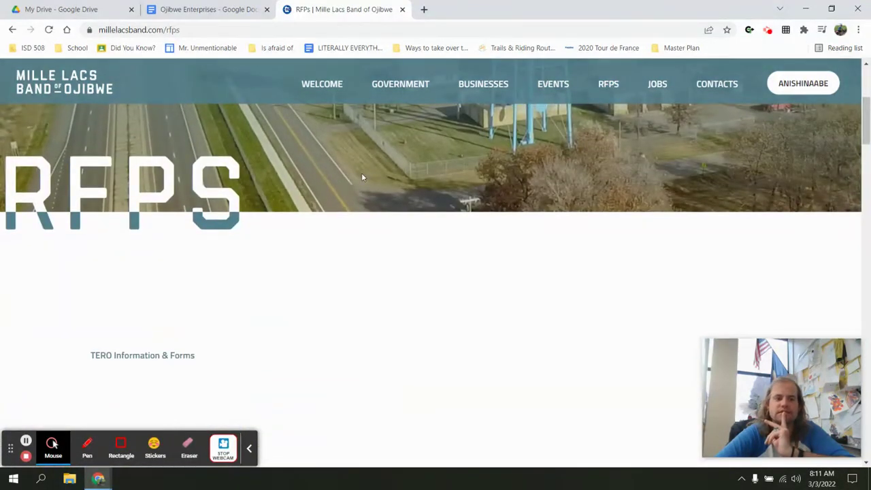
scroll(361, 174, "down", 7)
scroll(361, 176, "down", 8)
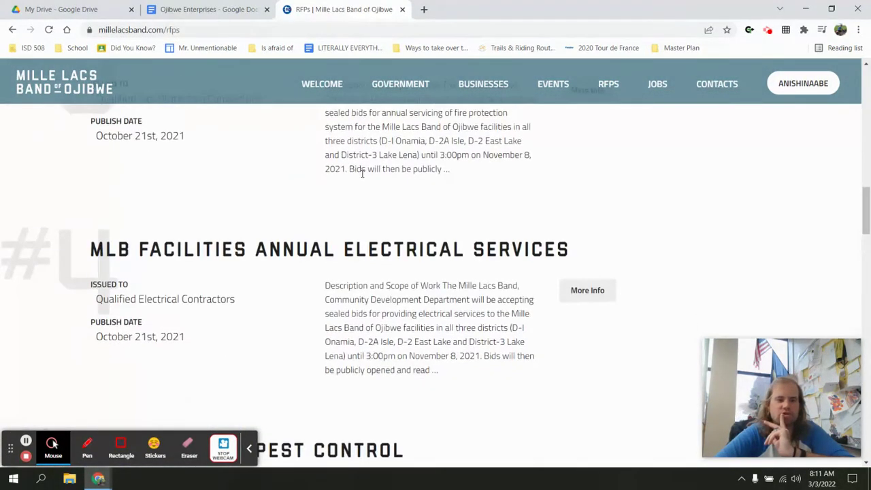
scroll(361, 176, "down", 4)
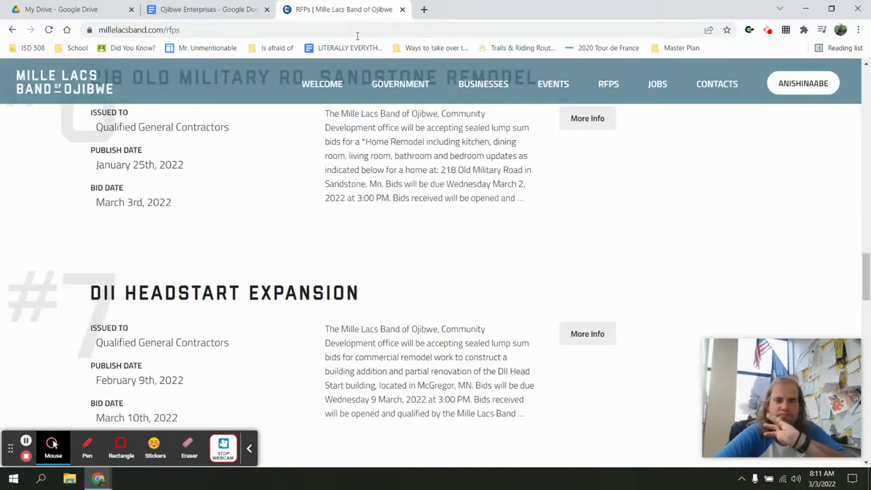
Step: Return to the Ojibwe Enterprises document and review worksheet question 4 about the tribe's form of government, enterprises and services
left_click(241, 5)
scroll(359, 324, "down", 2)
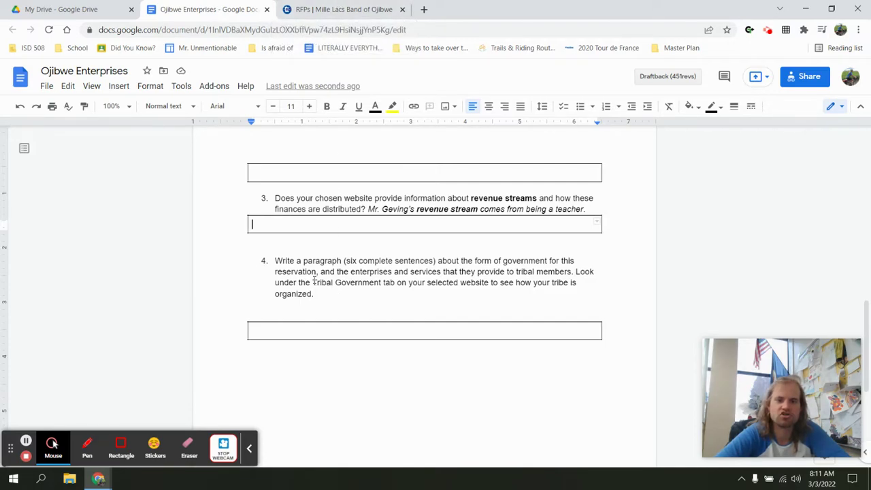
left_click_drag(314, 277, 402, 292)
scroll(402, 290, "down", 2)
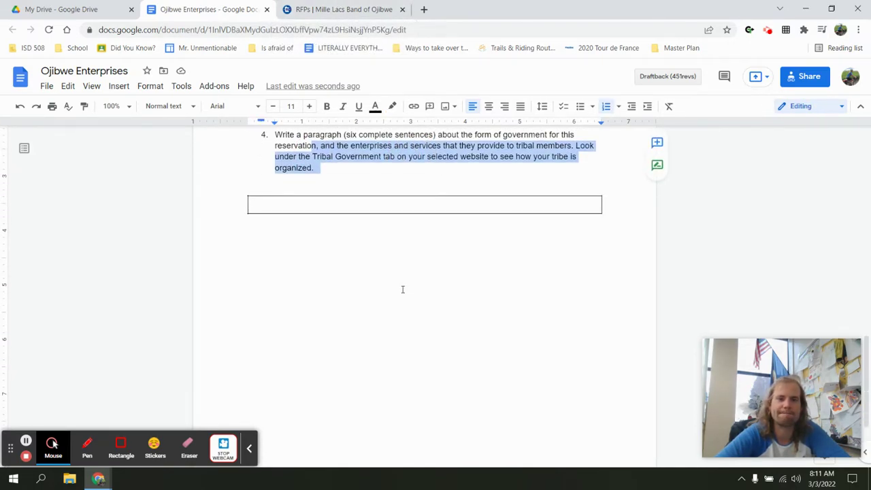
left_click(402, 290)
Step: Go back to the Band's website and read the Our Government page on its branches and businesses
left_click(374, 10)
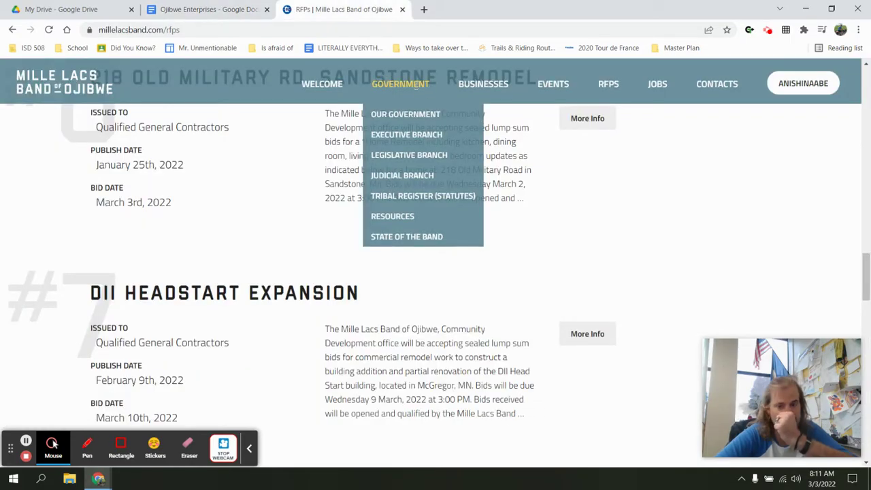
left_click(400, 119)
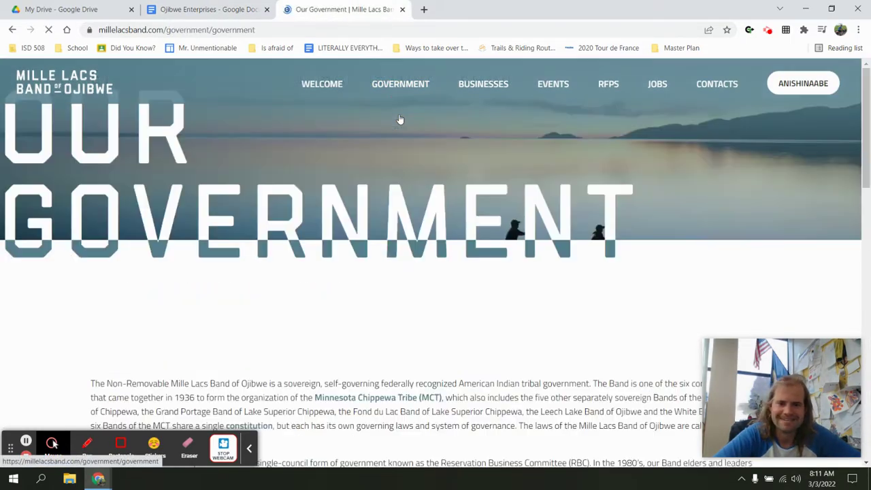
scroll(382, 150, "down", 5)
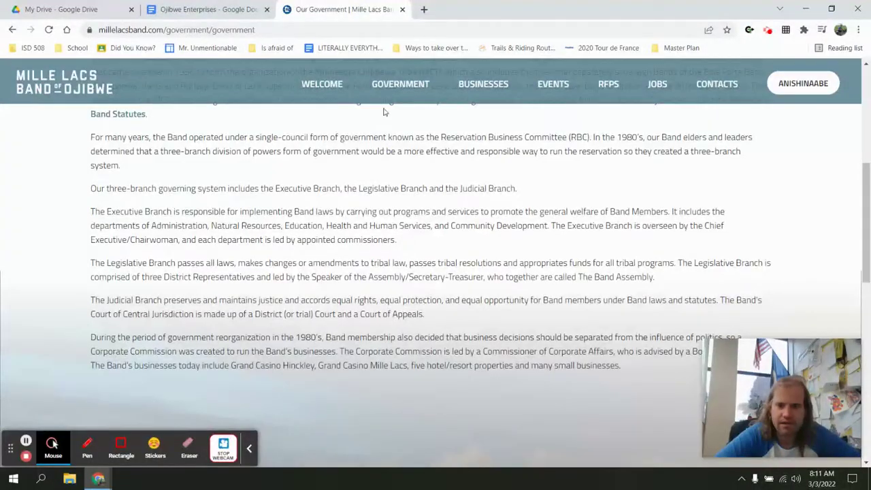
Step: Open the Tribal Register (Statutes) page and look through the governing documents, notices and Revisor's Office information
mouse_move(401, 89)
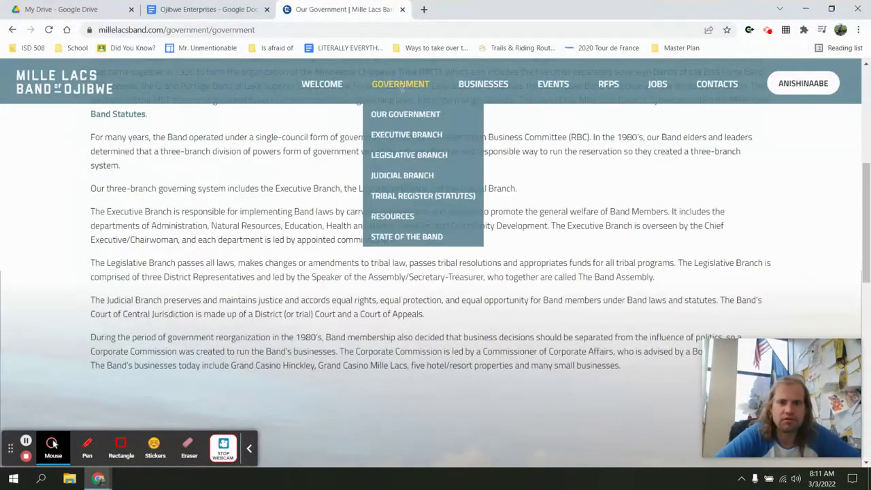
left_click(412, 196)
scroll(411, 199, "down", 4)
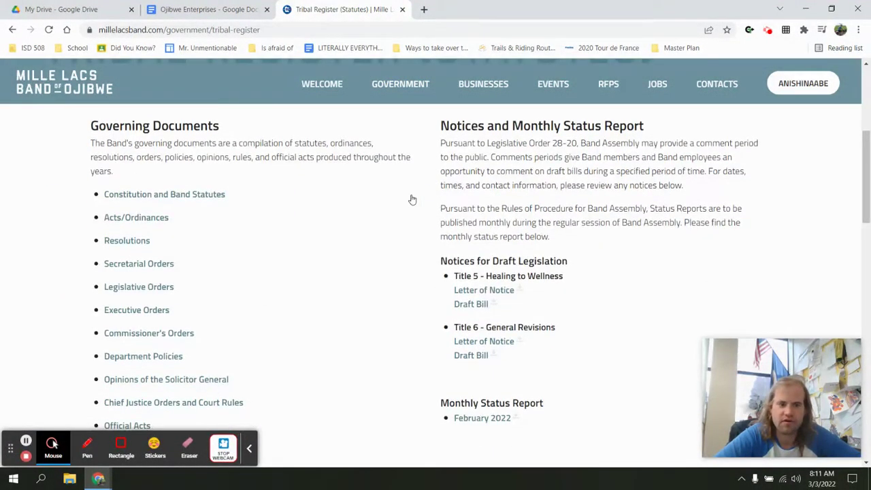
scroll(191, 287, "down", 1)
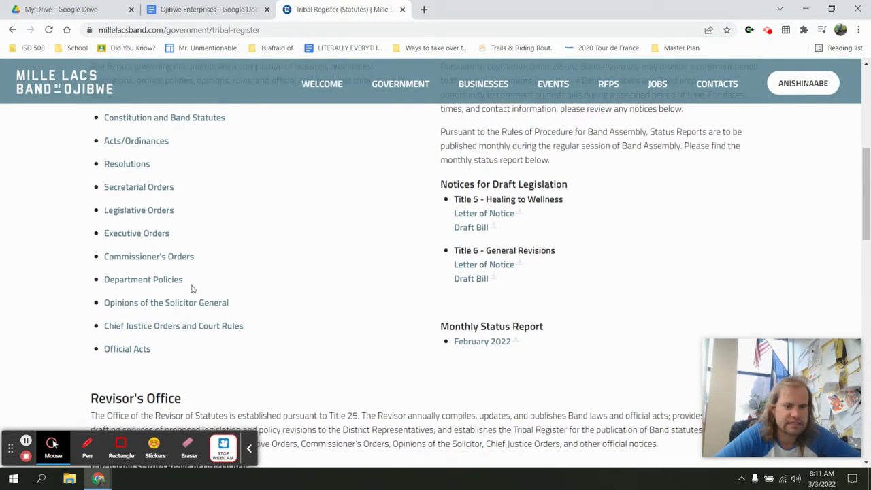
scroll(191, 289, "down", 3)
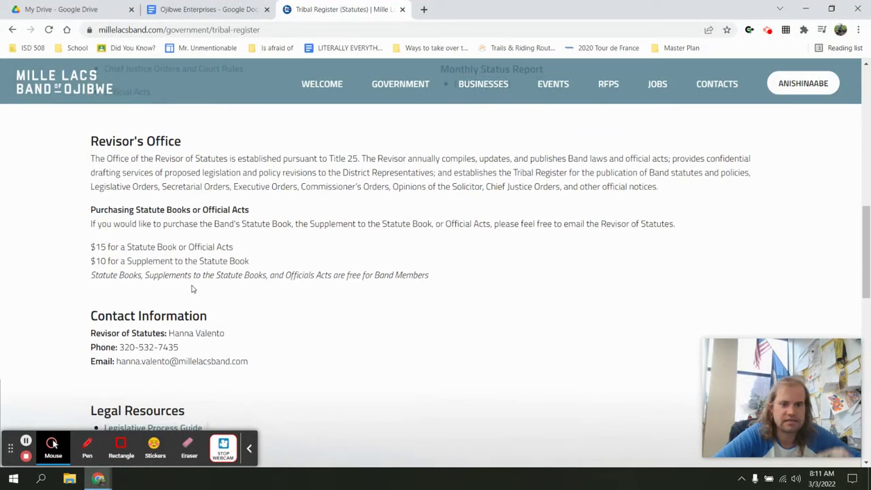
scroll(191, 288, "down", 3)
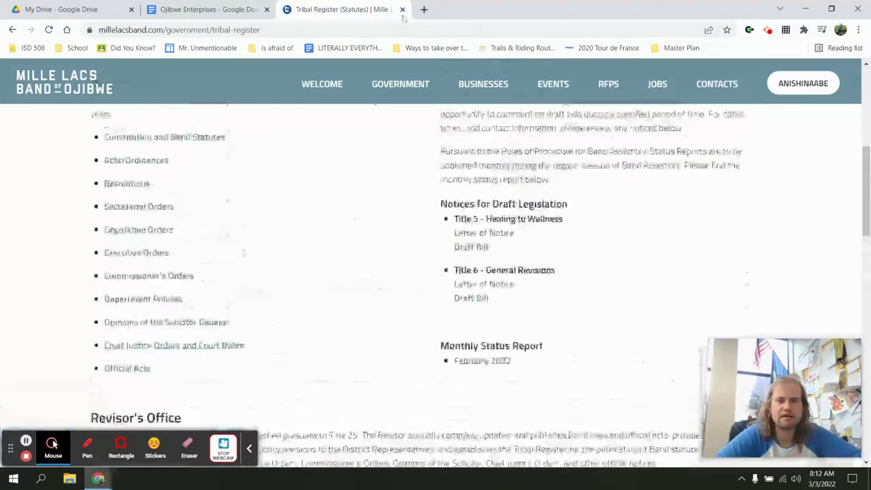
scroll(193, 284, "up", 7)
Step: Open the State of the Band address and highlight the passage on American Indians serving in the Biden Administration
mouse_move(394, 91)
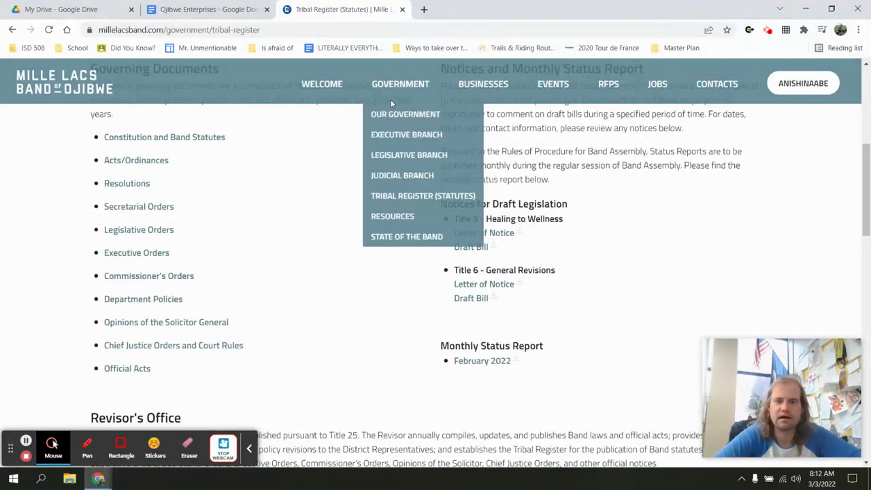
left_click(398, 236)
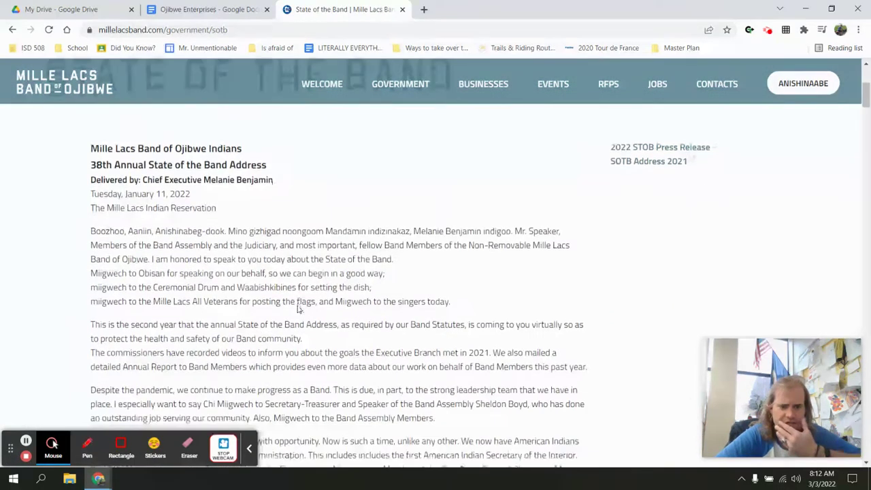
scroll(297, 306, "down", 4)
scroll(297, 305, "down", 1)
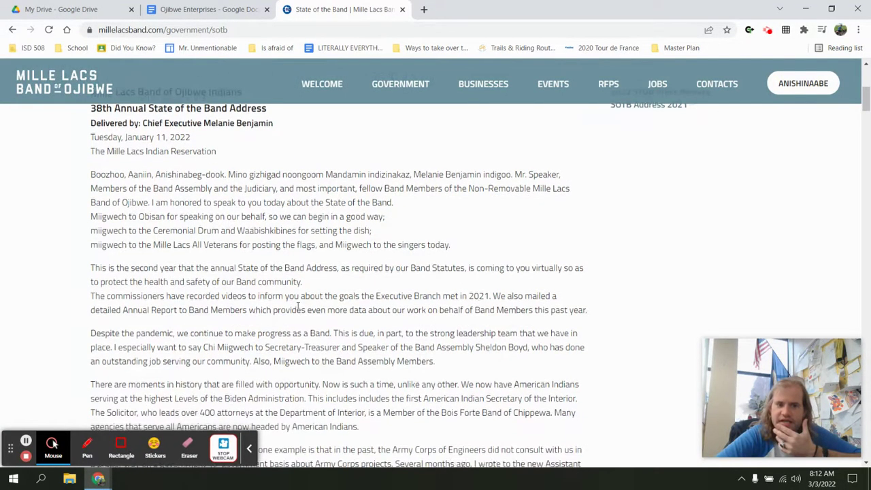
scroll(239, 341, "down", 3)
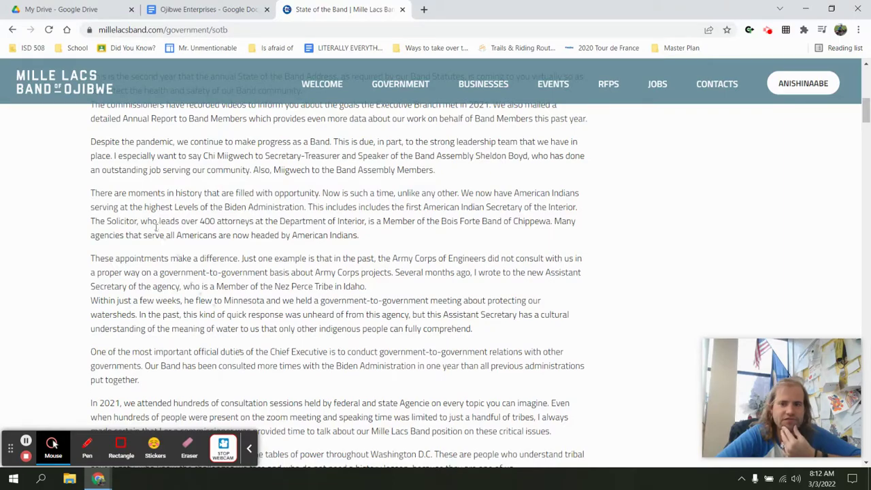
left_click_drag(138, 207, 331, 235)
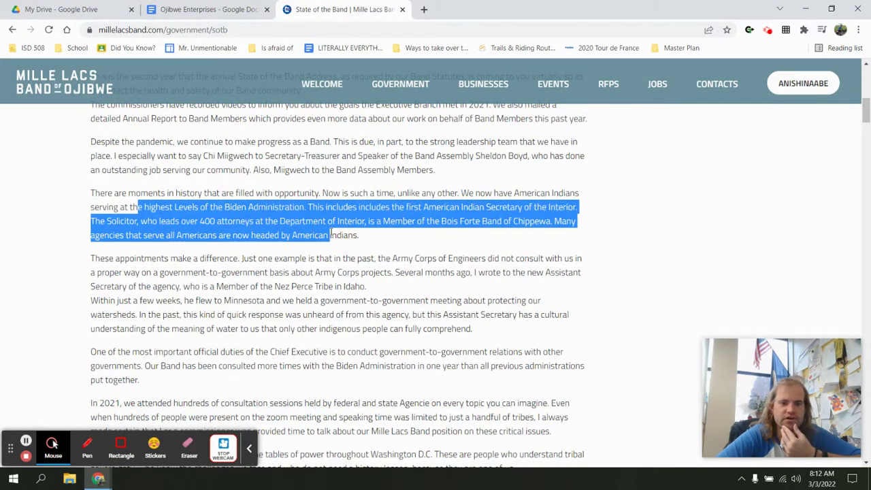
Step: Read further in the State of the Band address and highlight the passages on the economy, casino profits and Corporate Commission wages
scroll(332, 235, "down", 2)
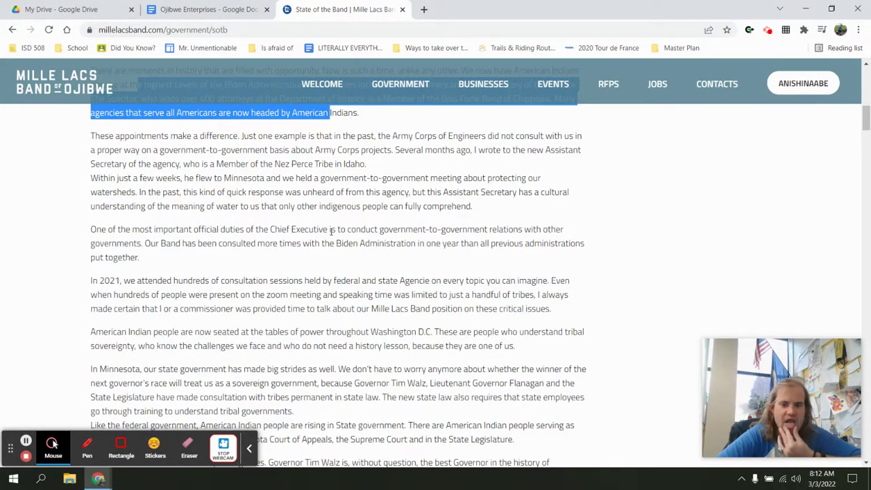
scroll(331, 231, "down", 3)
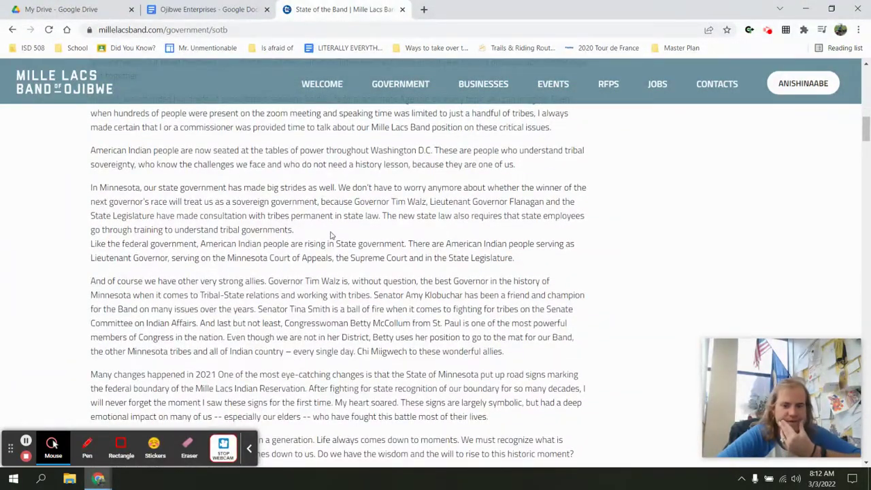
scroll(332, 235, "down", 7)
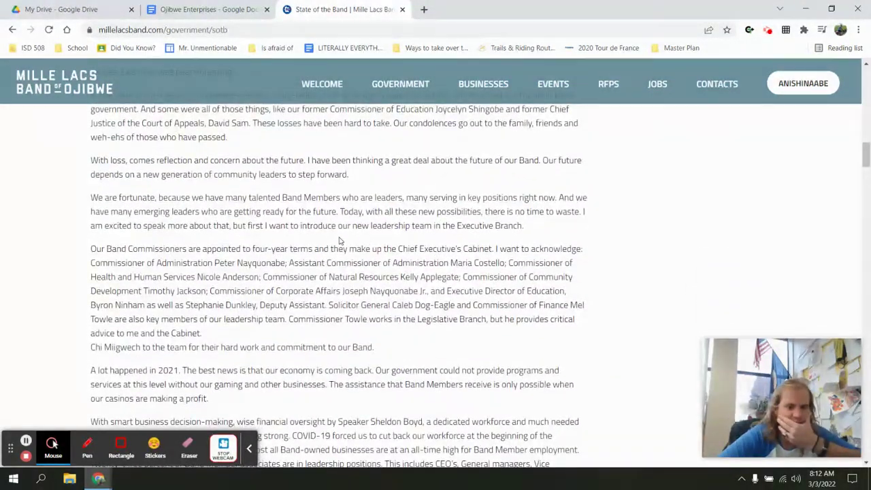
scroll(340, 240, "down", 3)
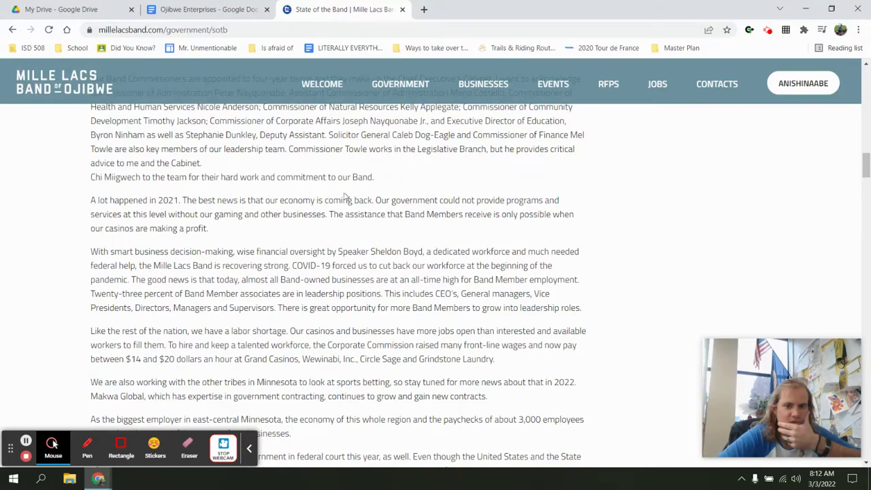
left_click_drag(329, 200, 150, 200)
scroll(151, 200, "down", 1)
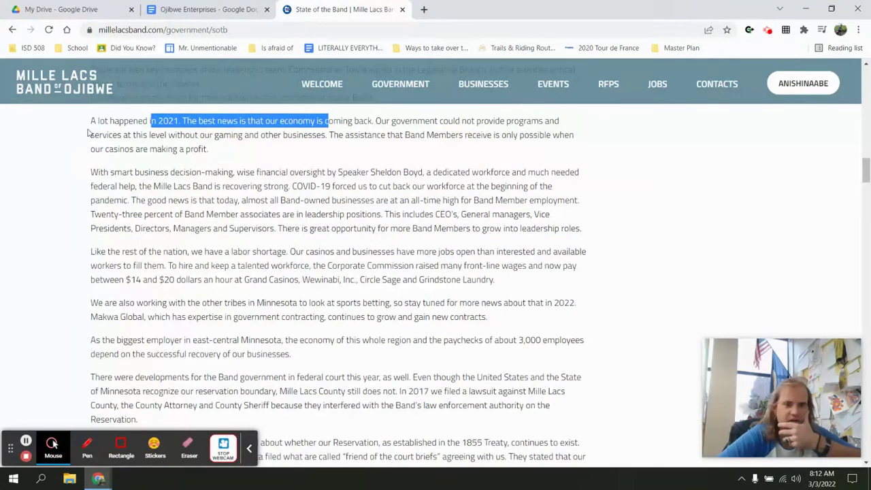
left_click_drag(87, 133, 209, 151)
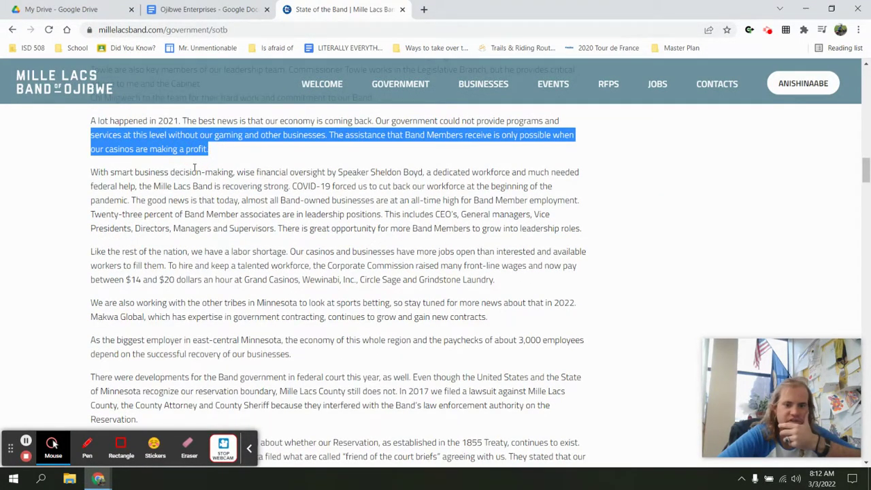
left_click_drag(123, 265, 249, 303)
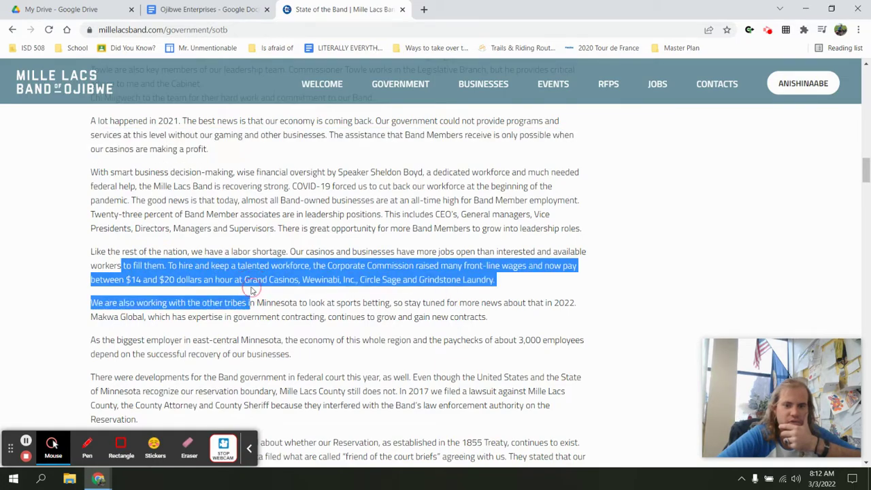
Step: Read on in the State of the Band address about the reservation lawsuit, county partnerships, Health and Human Services and vaccinations
scroll(252, 288, "down", 2)
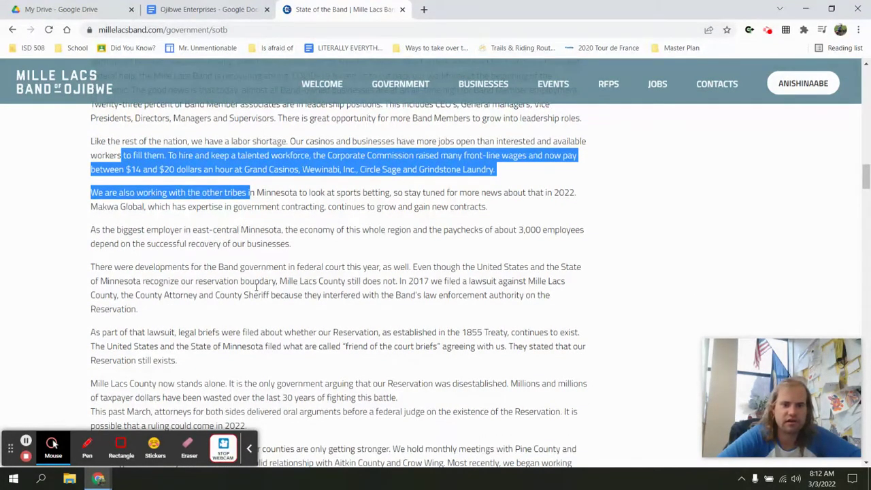
scroll(256, 287, "down", 1)
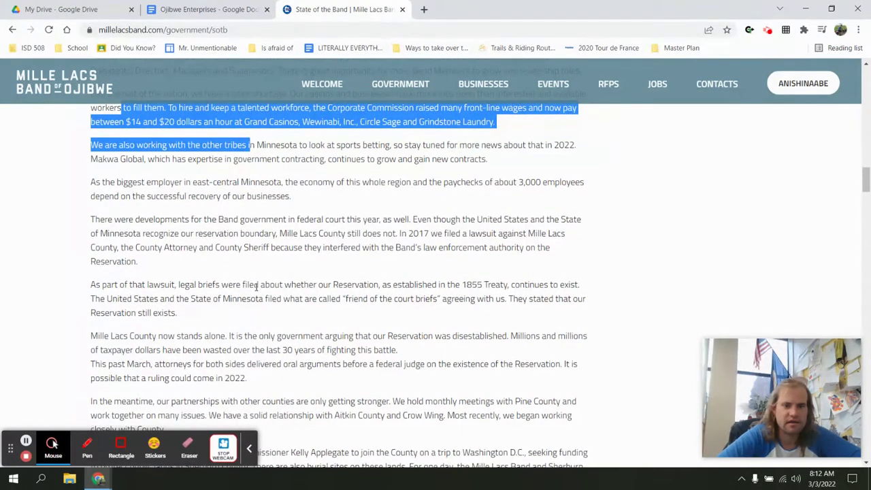
scroll(256, 287, "down", 2)
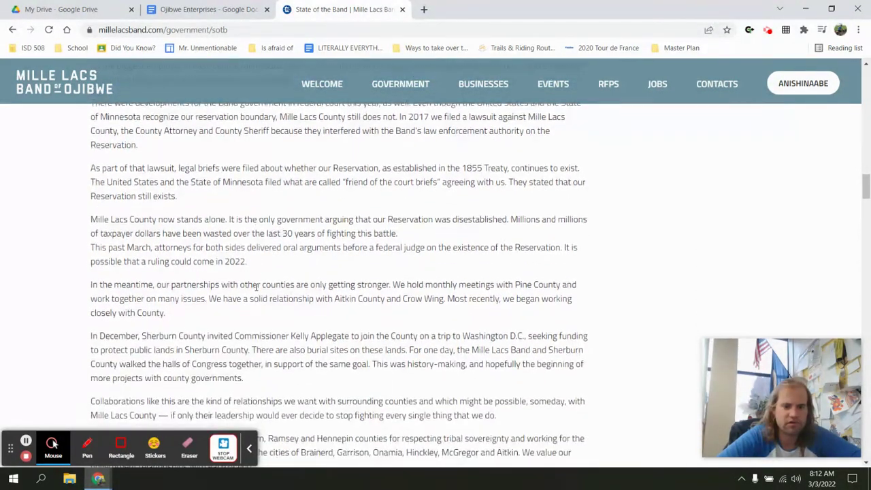
scroll(256, 287, "down", 10)
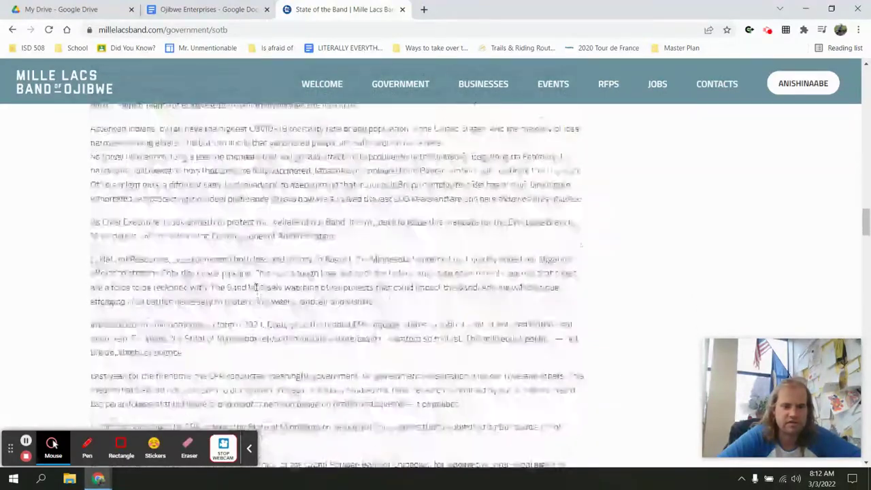
scroll(256, 288, "up", 6)
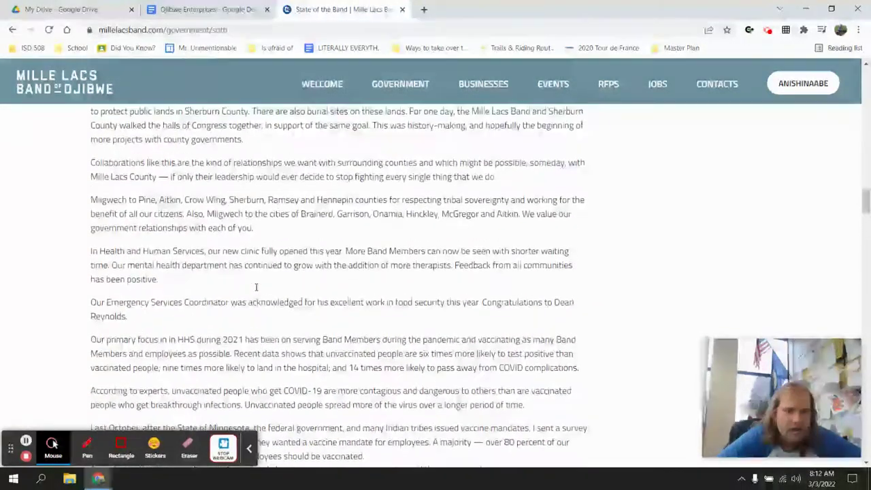
scroll(256, 290, "up", 3)
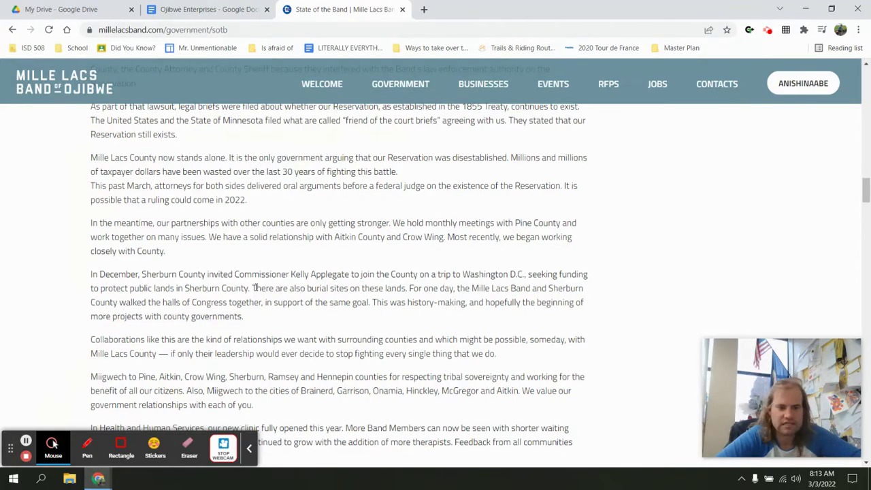
scroll(256, 287, "down", 4)
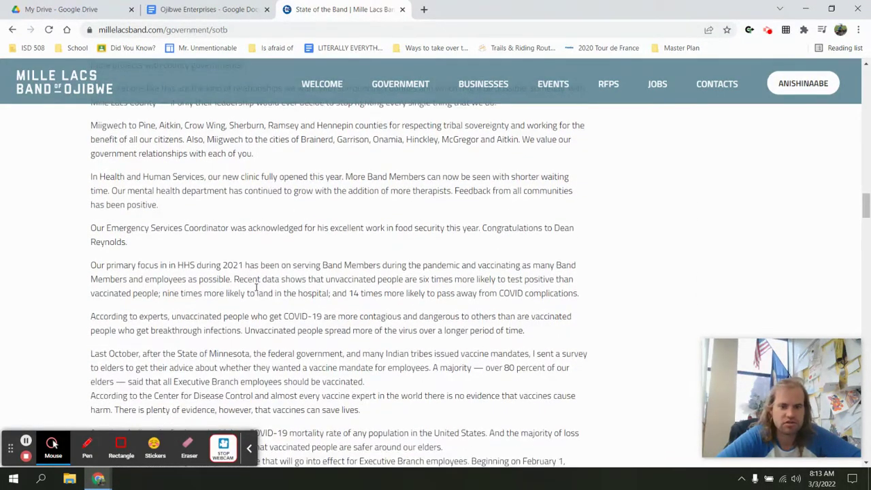
scroll(255, 287, "down", 1)
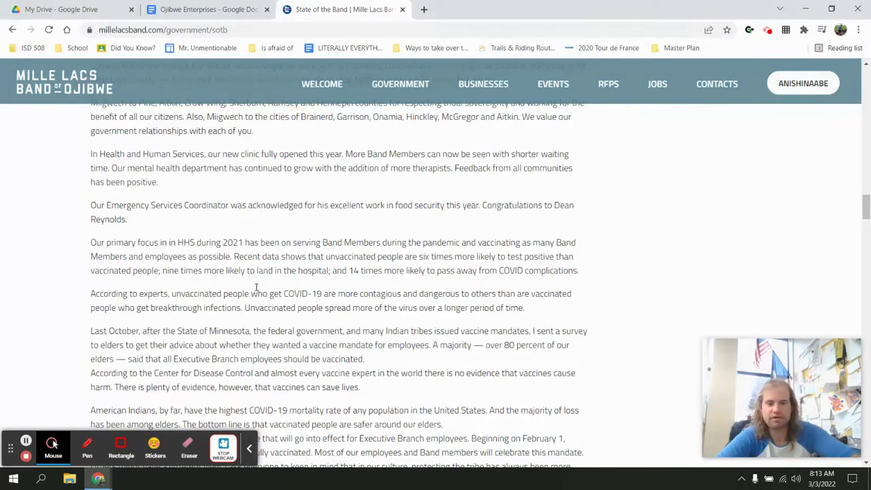
Step: Highlight the address's Natural Resources passages on Enbridge Line 3 and polluted wild rice waters, and read on through the education and Administration paragraphs
scroll(256, 287, "down", 3)
scroll(257, 289, "down", 3)
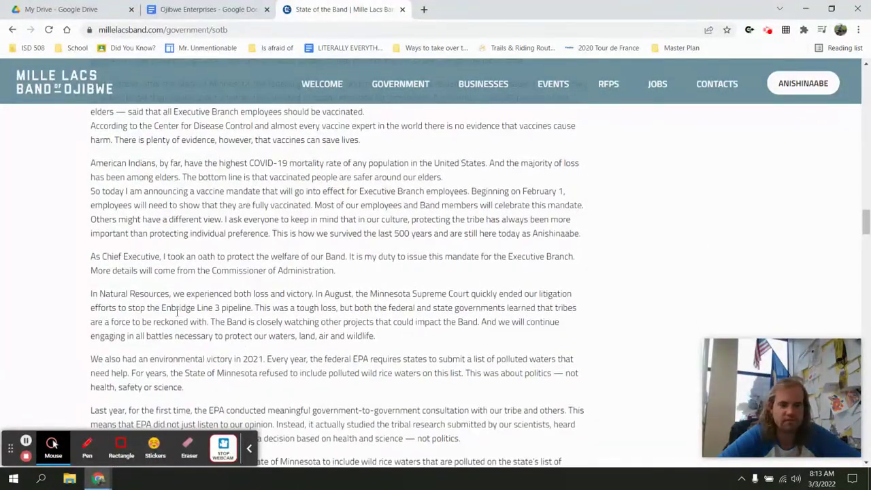
left_click_drag(117, 310, 295, 324)
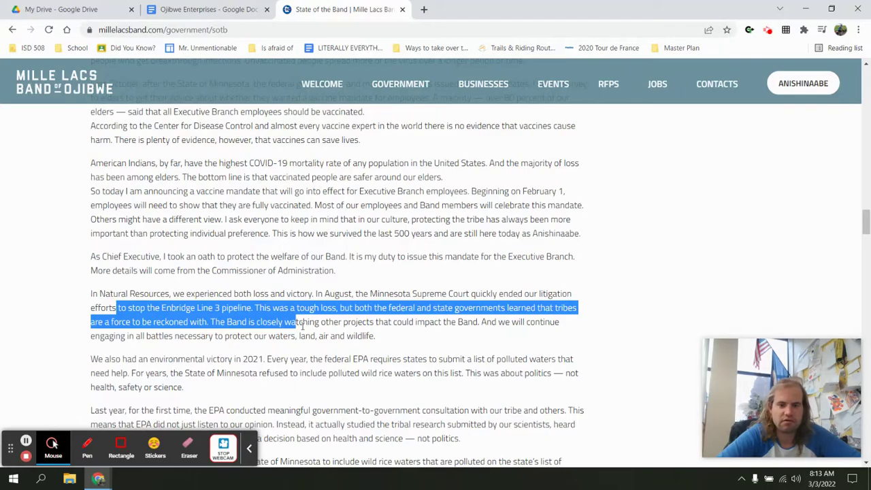
scroll(303, 327, "down", 2)
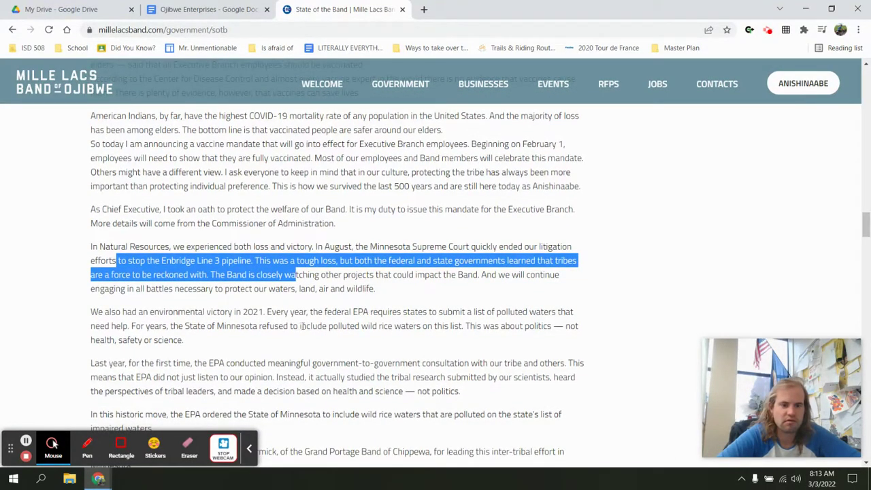
left_click_drag(302, 327, 121, 287)
scroll(121, 289, "down", 3)
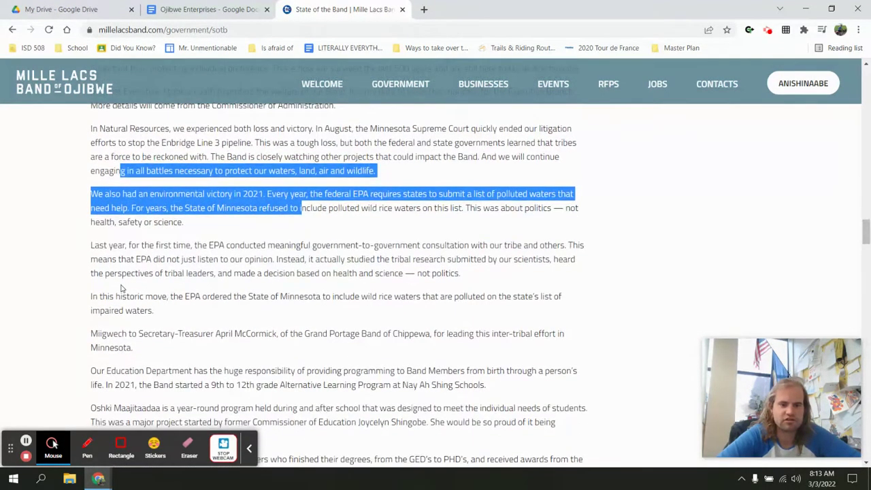
scroll(121, 288, "down", 3)
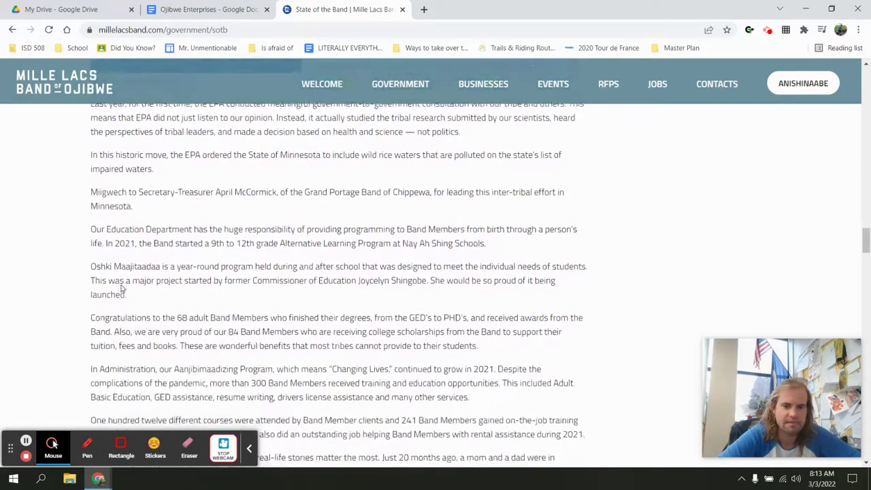
scroll(121, 285, "down", 2)
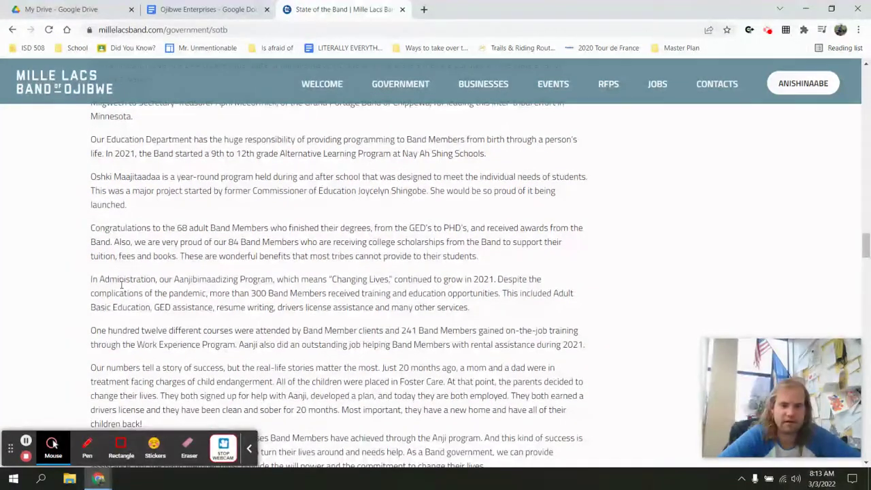
Step: In the Ojibwe Enterprises worksheet, answer question 3 with "They have a casino and laundry. The money spent here would go to benefit the tribe."
left_click(190, 9)
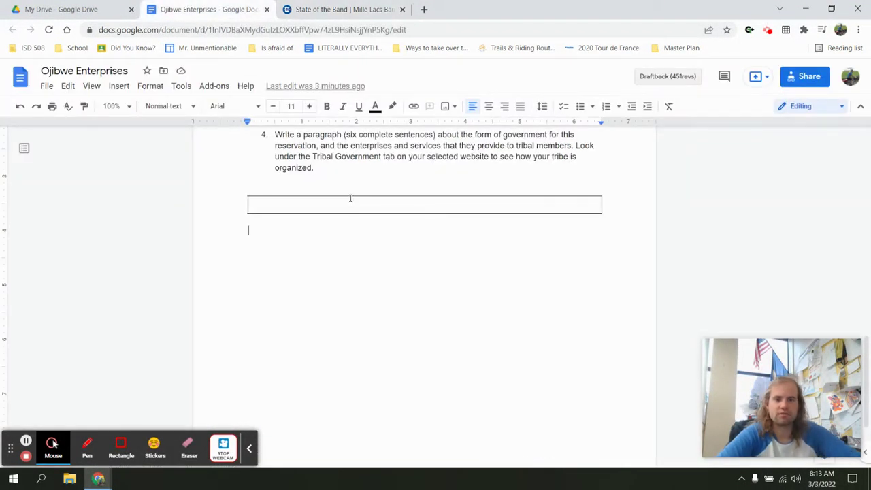
scroll(350, 197, "up", 5)
left_click(310, 271)
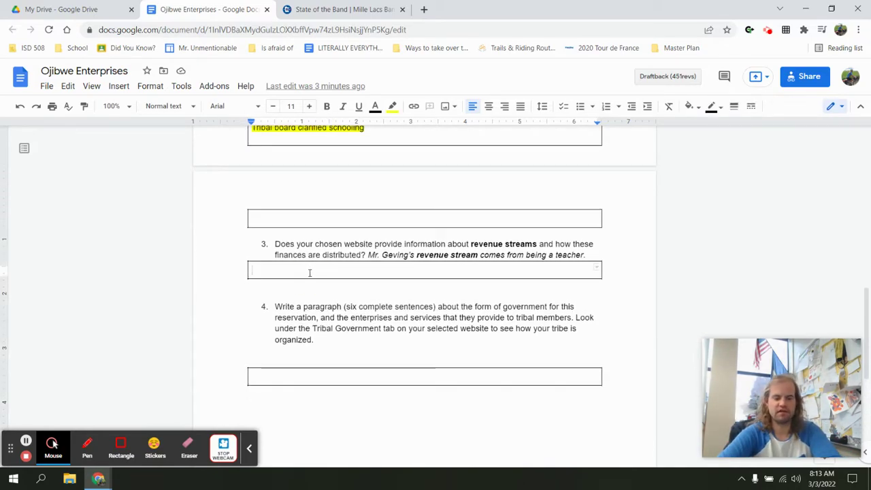
type("They have a ca")
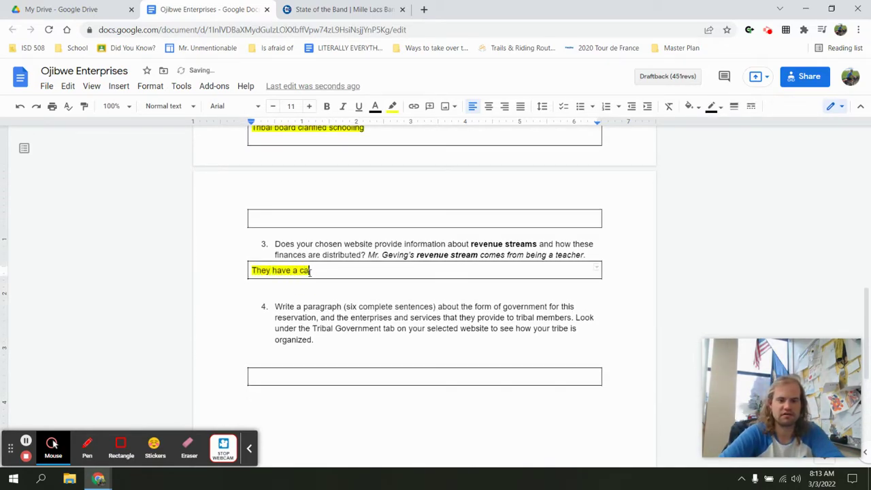
type("sino an")
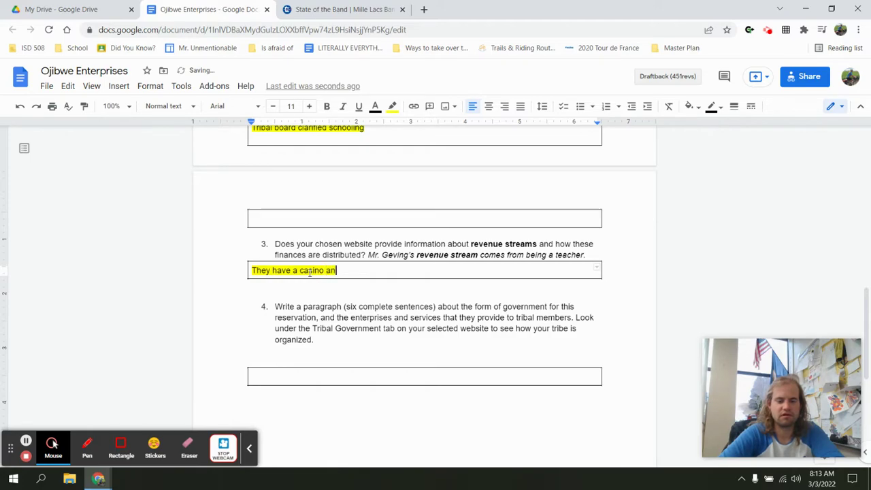
type("d laundry ")
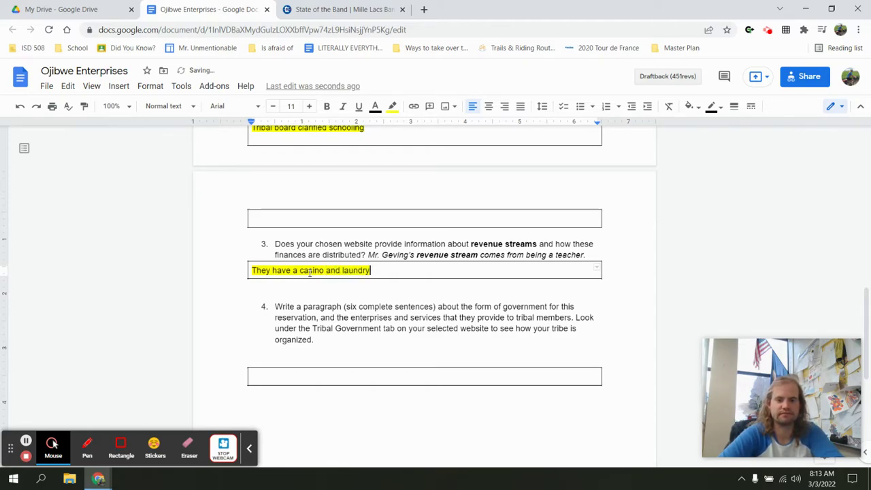
type(". The money spe")
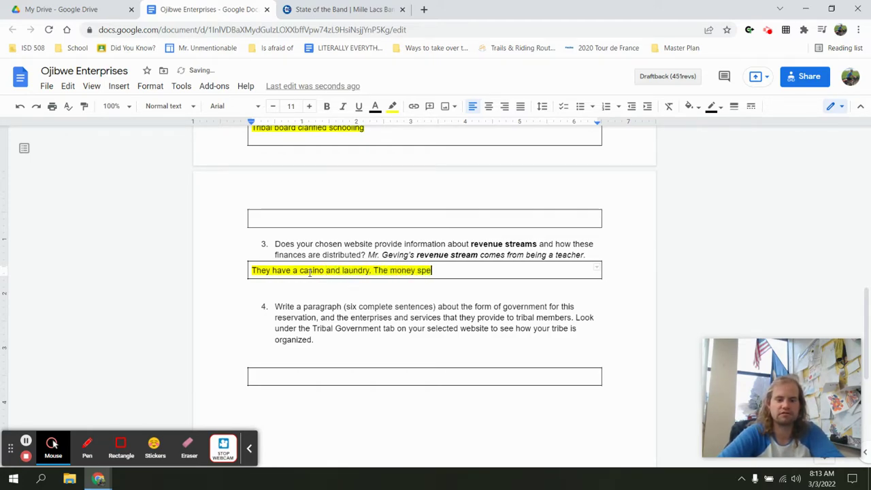
type("nt here would g")
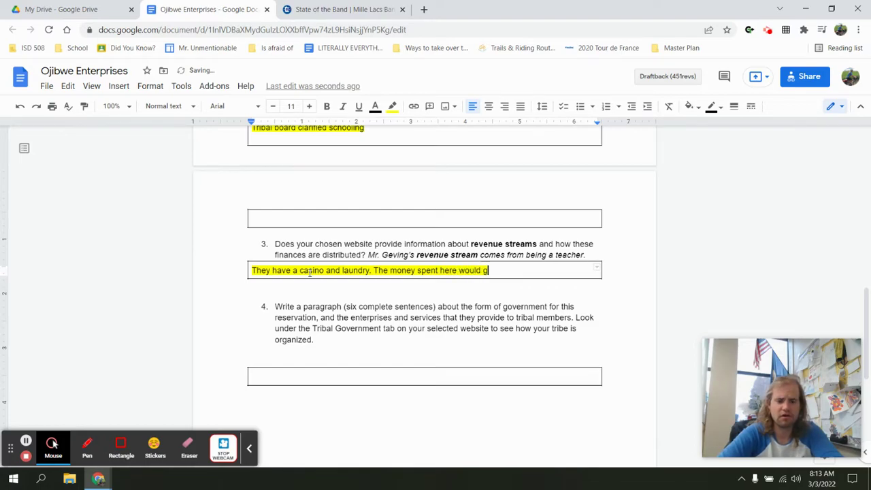
type("o to benefit the tribe.")
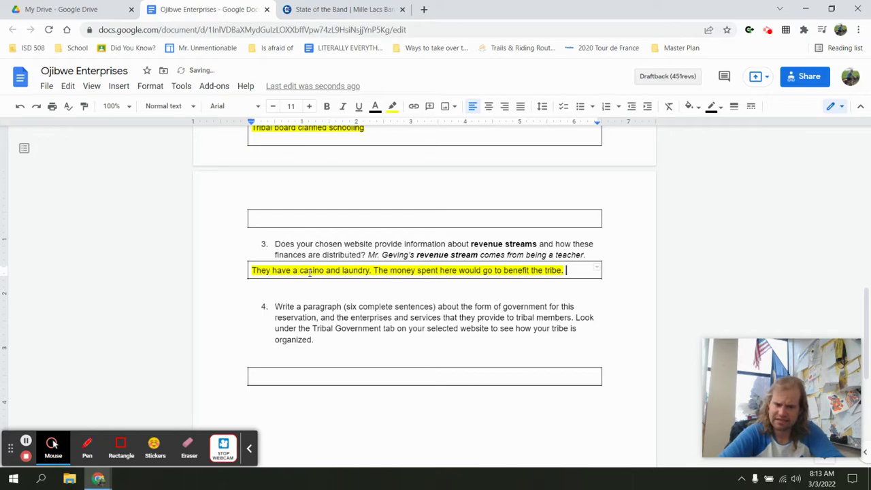
Step: Open the Band website's Businesses page for a look and return to the worksheet's answer box for question 4
left_click(355, 4)
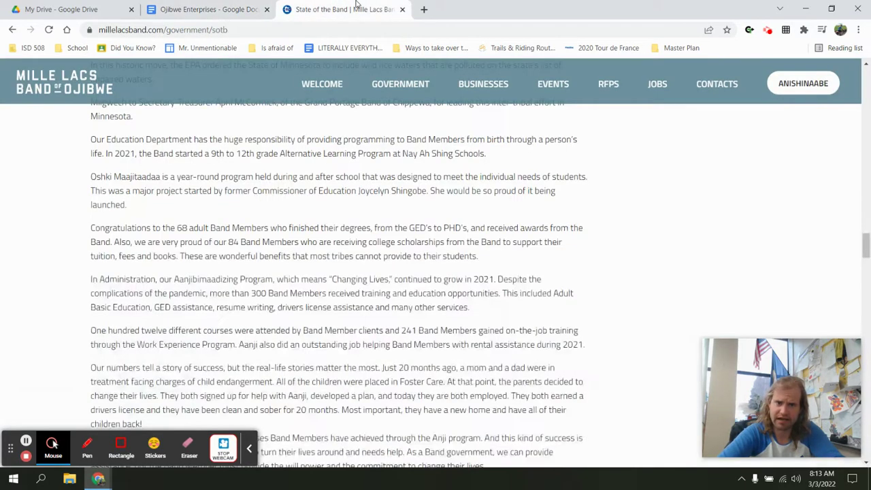
left_click(484, 84)
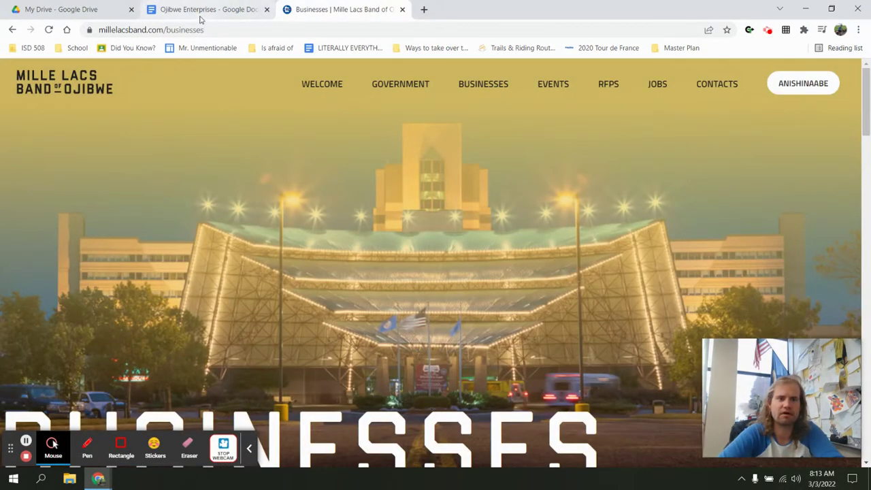
left_click(202, 14)
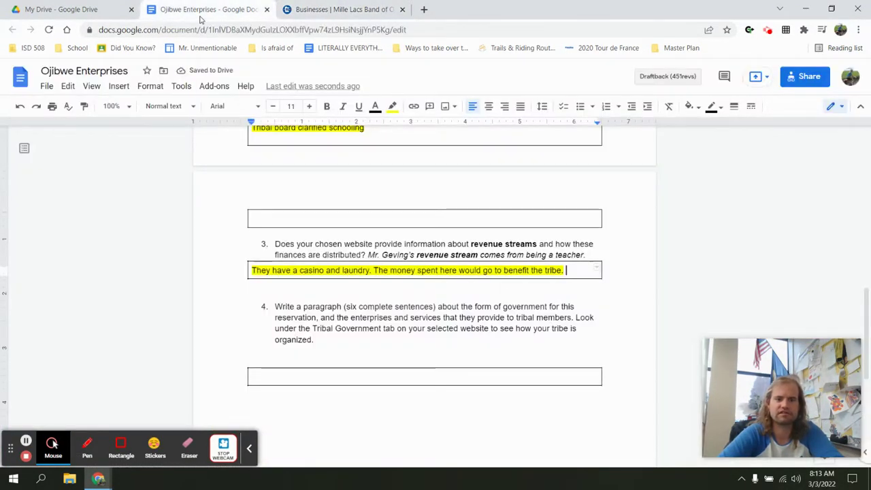
left_click(375, 374)
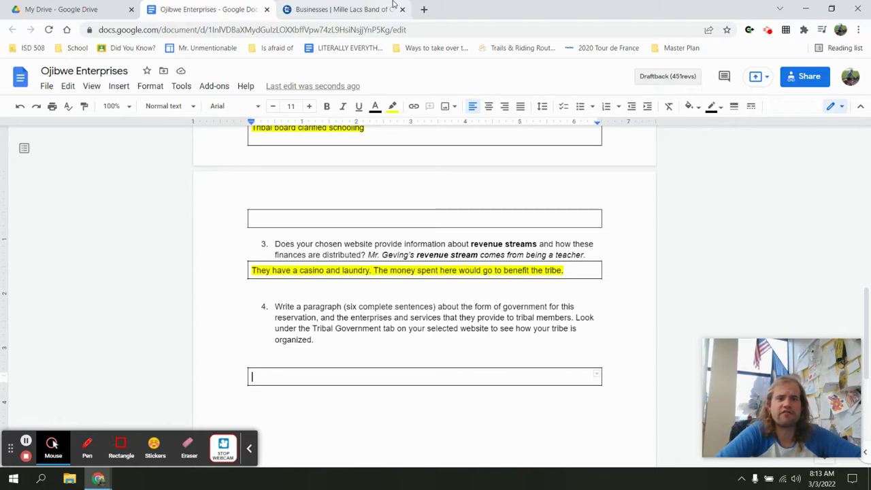
Step: Open the website's Our Government page and read through its description of the three-branch system and the Corporate Commission
left_click(364, 9)
mouse_move(410, 99)
left_click(407, 114)
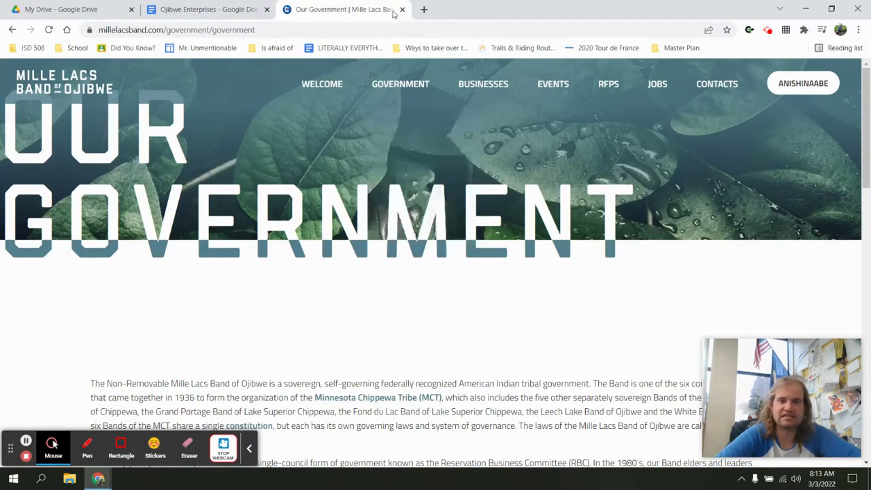
mouse_move(408, 85)
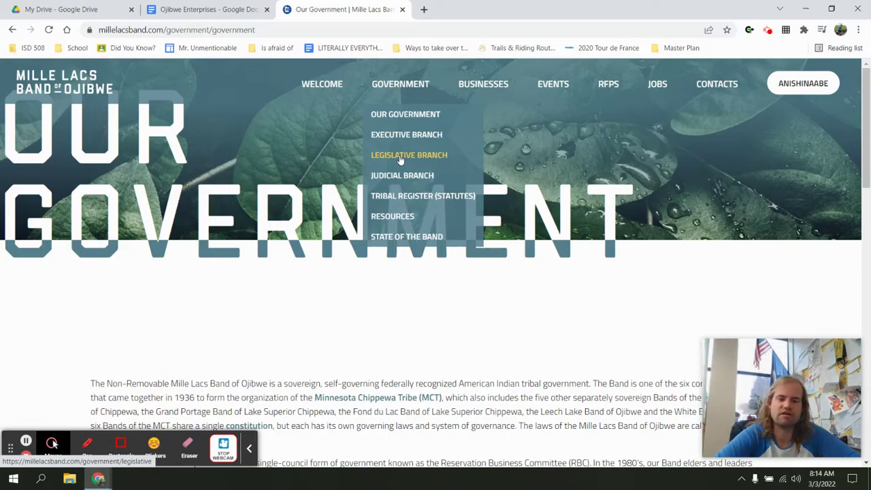
scroll(400, 158, "down", 3)
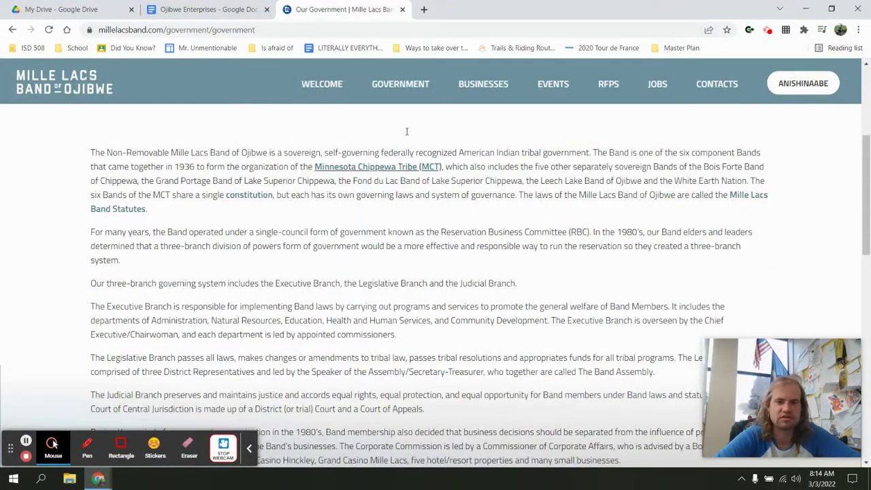
scroll(326, 252, "down", 4)
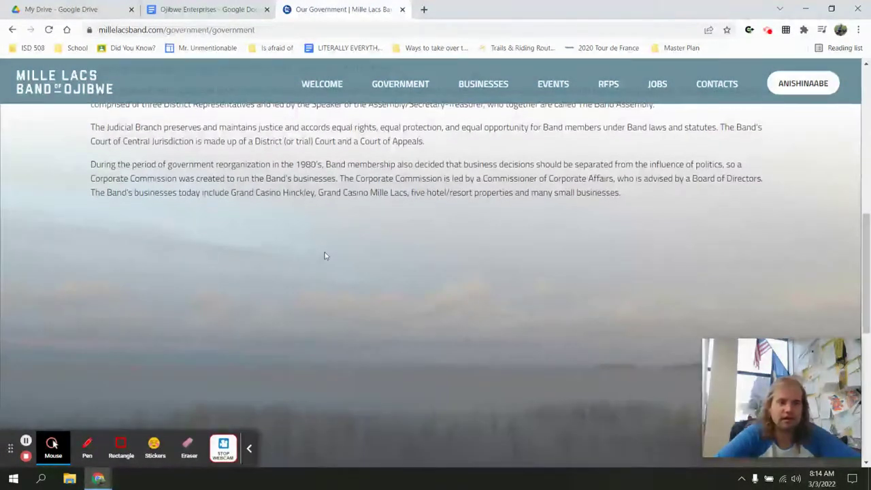
Step: Highlight the Judicial Branch and Executive Branch passages on the page, and return to the worksheet's question 4 answer box
scroll(325, 252, "up", 2)
left_click_drag(150, 163, 577, 355)
left_click(571, 263)
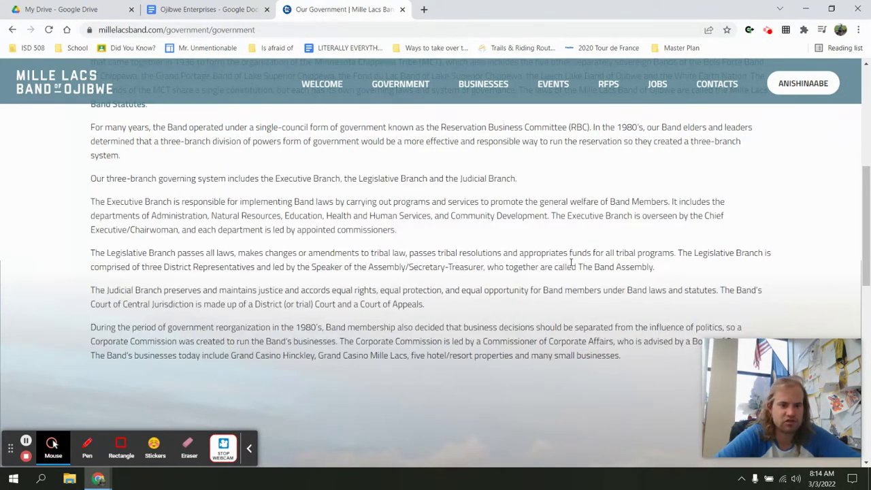
left_click_drag(325, 304, 104, 290)
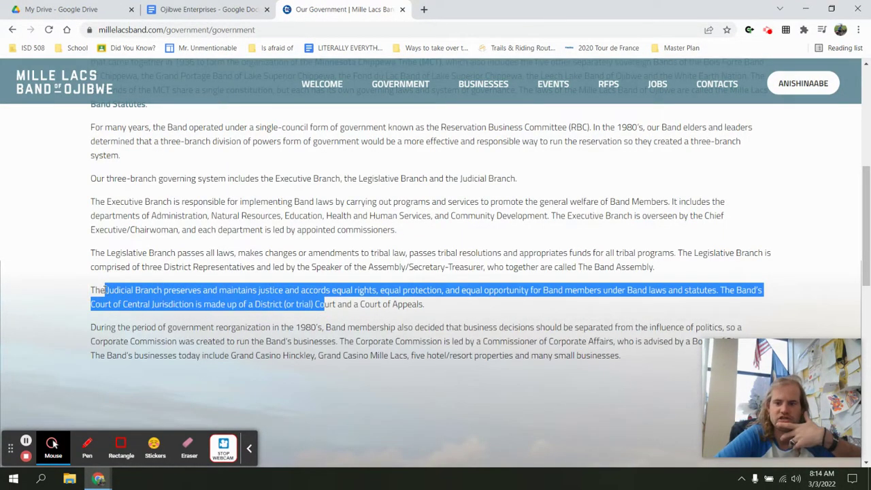
left_click(373, 292)
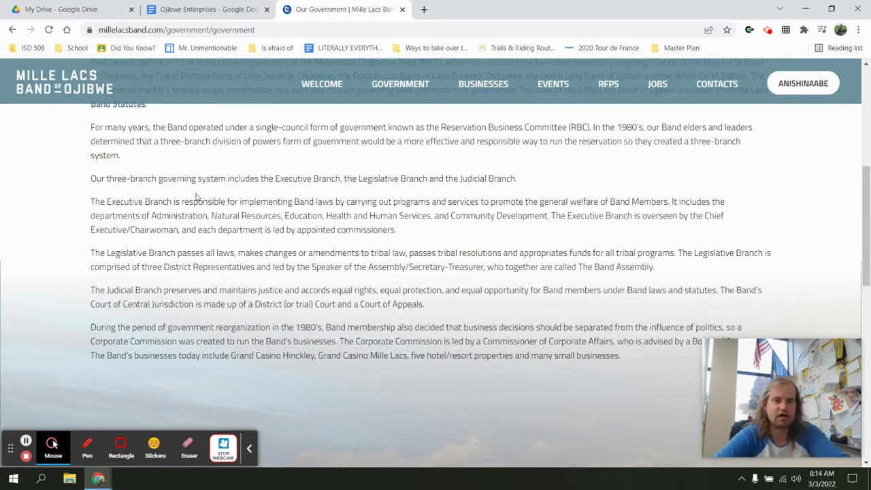
left_click_drag(190, 201, 555, 229)
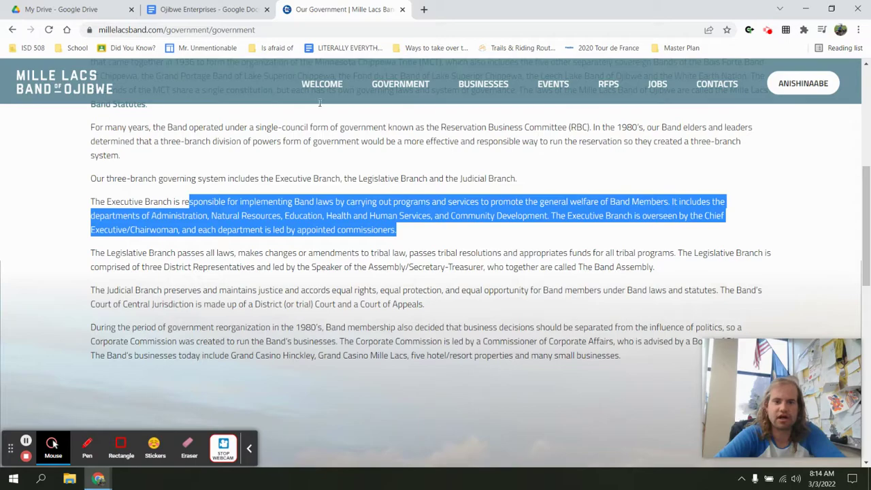
left_click(157, 6)
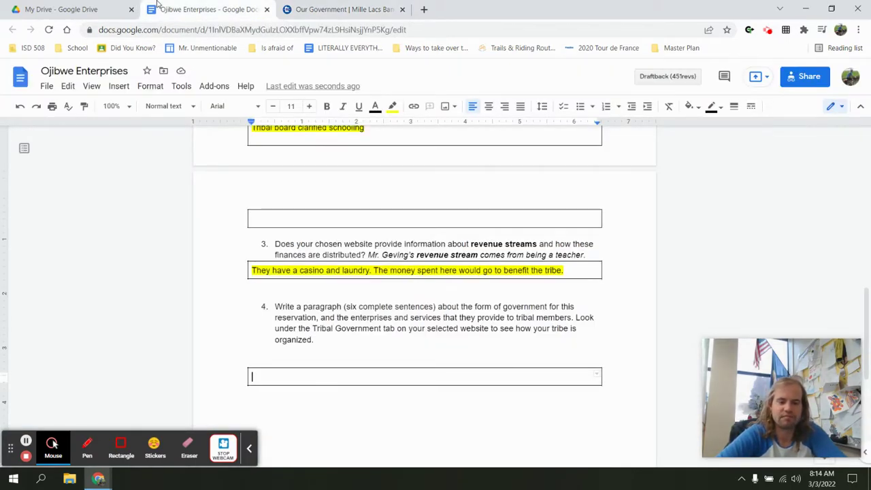
Step: Start the question 4 answer with "E- in charge of all the services and overseeing tribal programs" and begin a second line with "J-"
type("E- in")
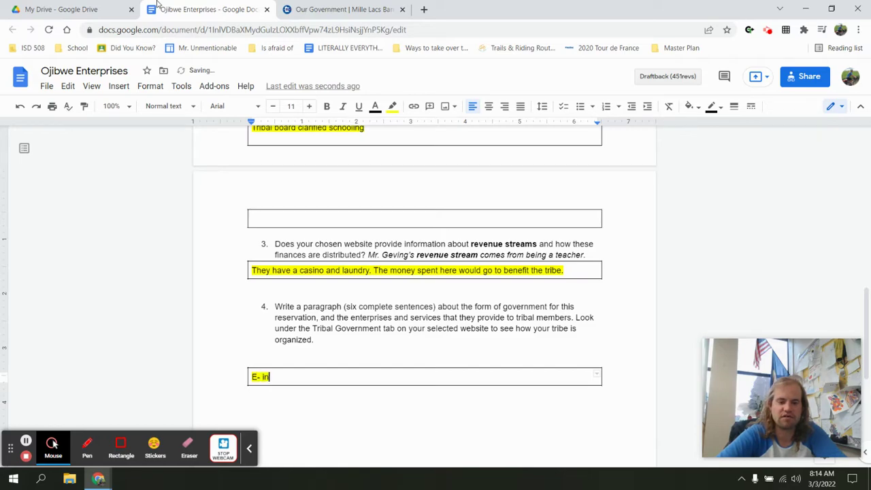
type(" charge of all t")
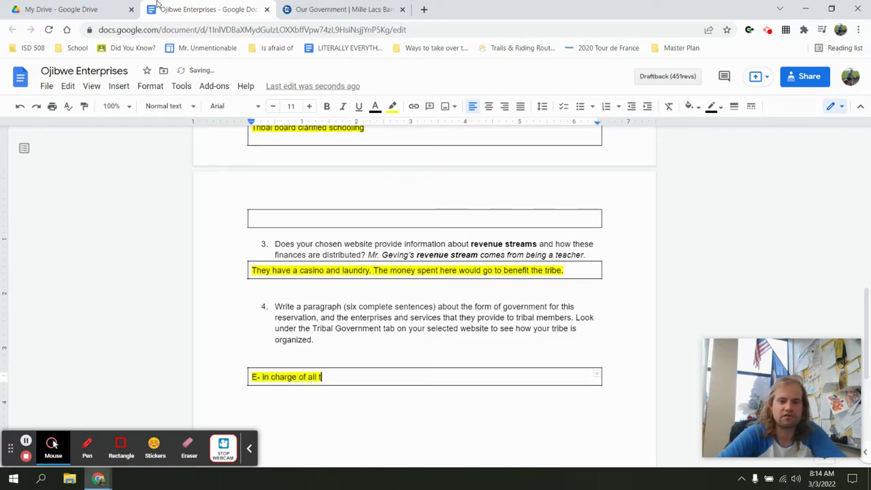
type("he services an")
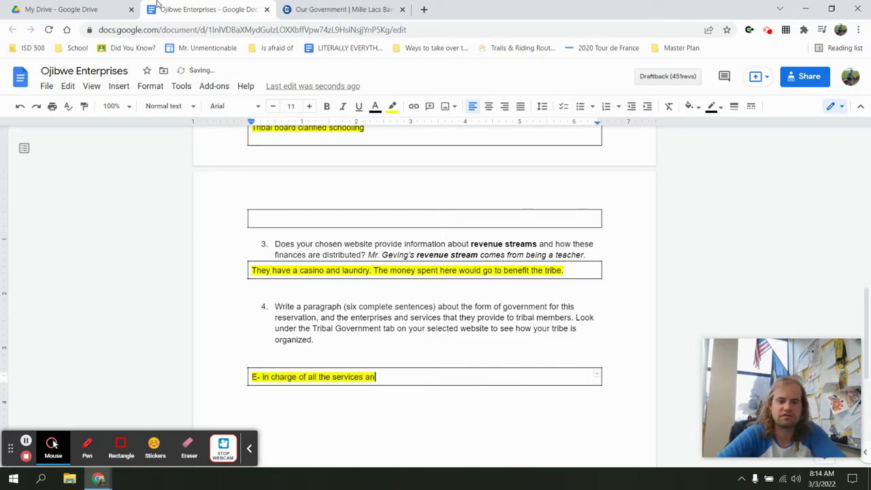
type("d overse")
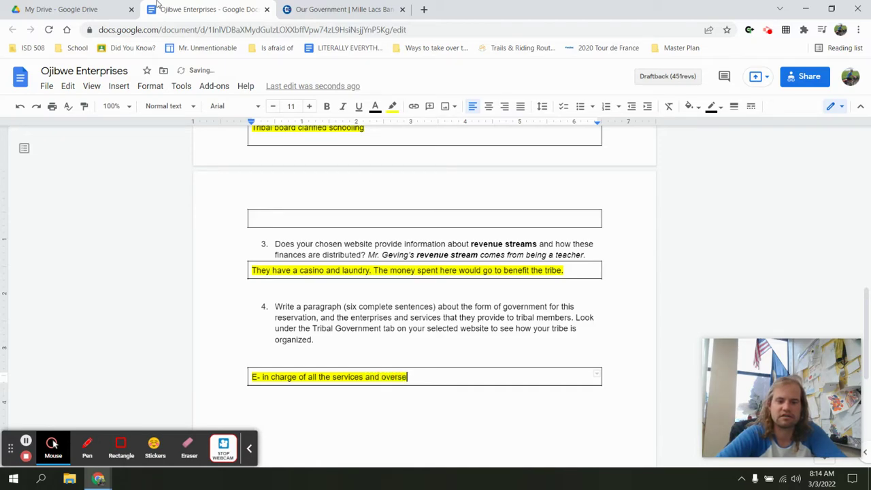
type("eing")
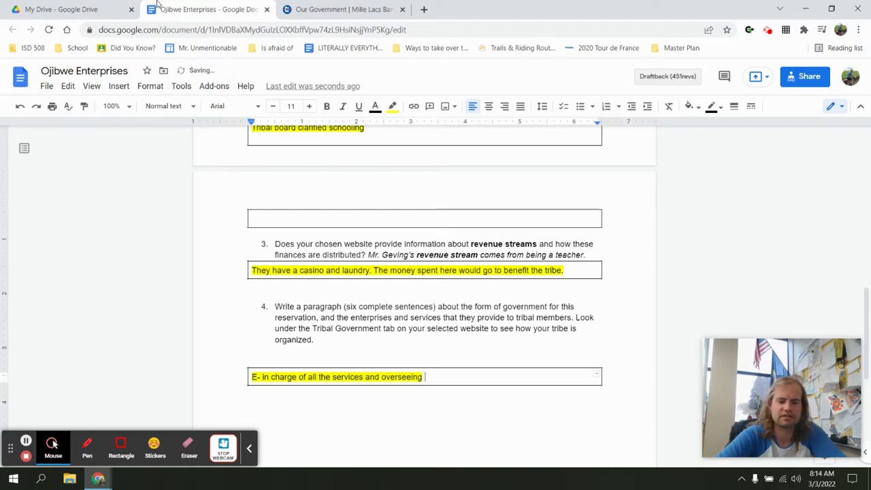
type(" tribal programs")
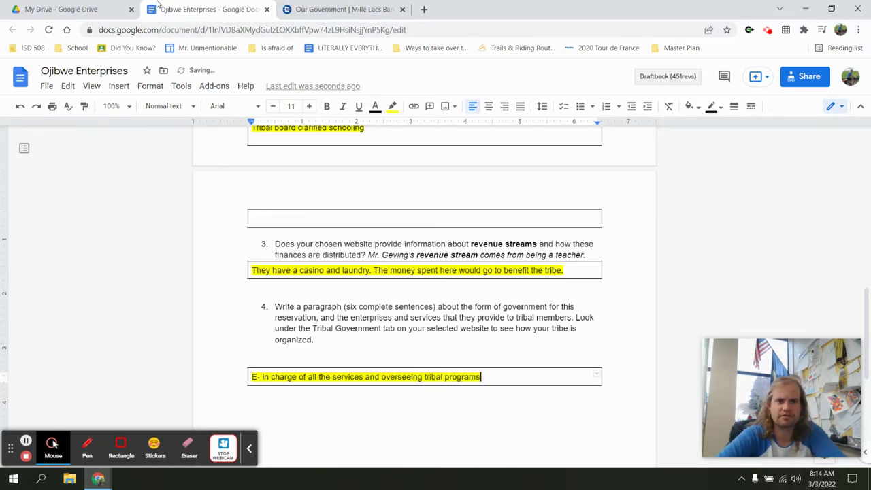
key("Return")
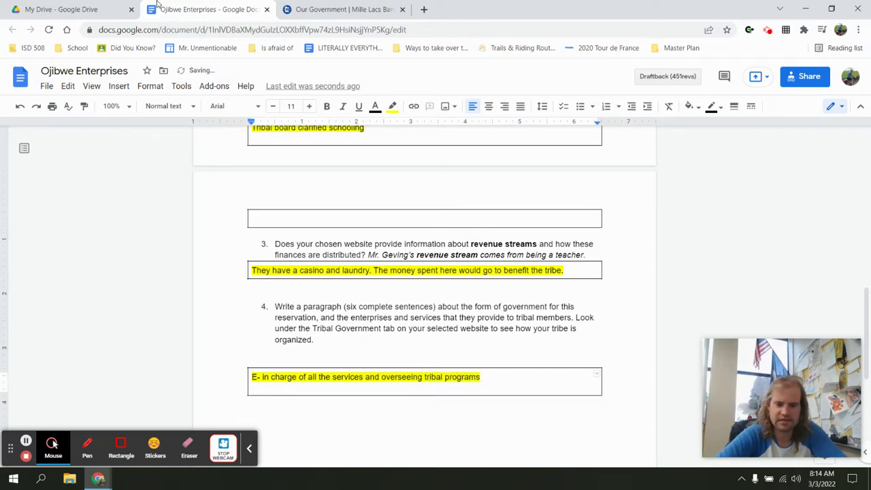
type("J-")
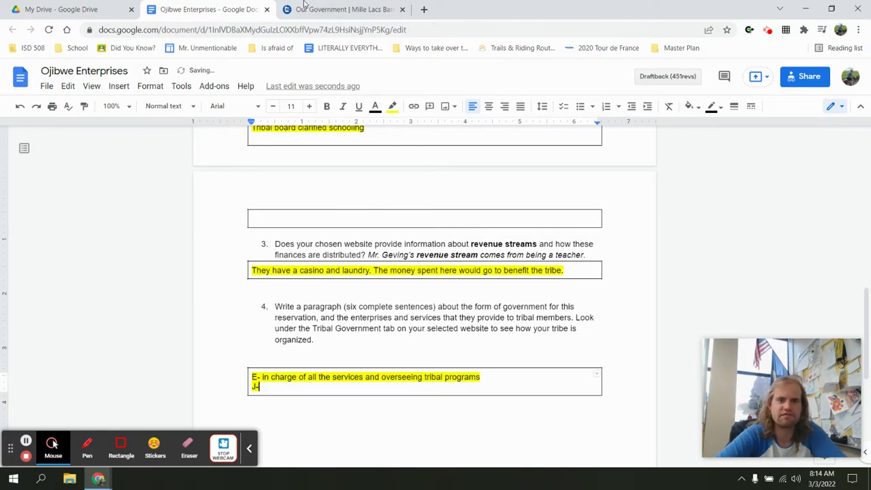
Step: On the website's Our Government page, highlight the Judicial Branch, Legislative Branch and Corporate Commission passages for reading
left_click(304, 5)
triple_click(236, 290)
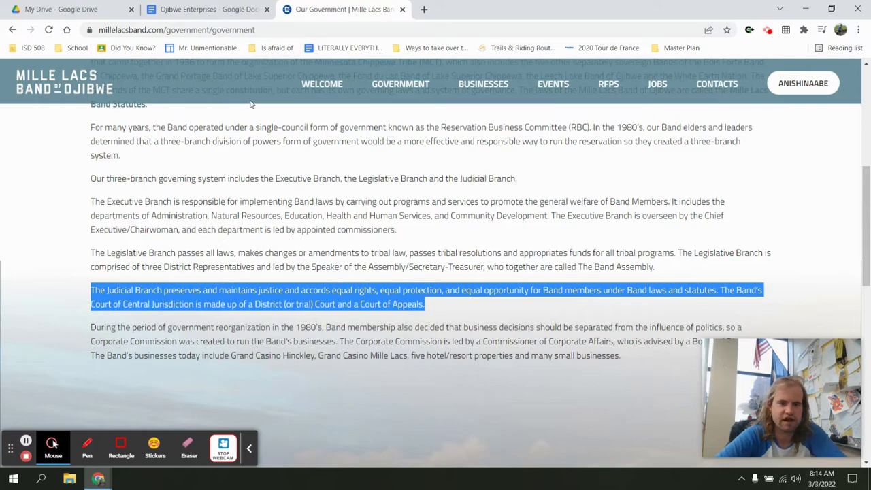
triple_click(220, 252)
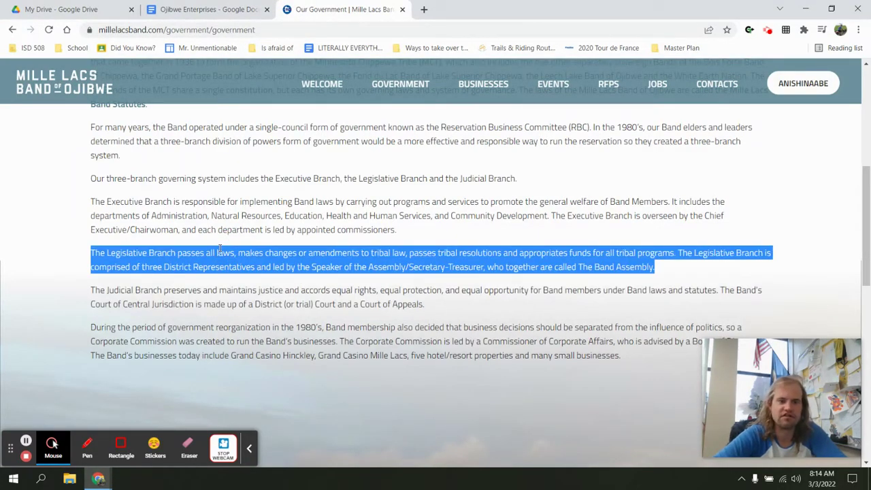
left_click_drag(292, 329, 482, 369)
Step: Show the website's list of government pages, and return to the worksheet to look back at question 1 and its yes/no table
scroll(483, 370, "up", 2)
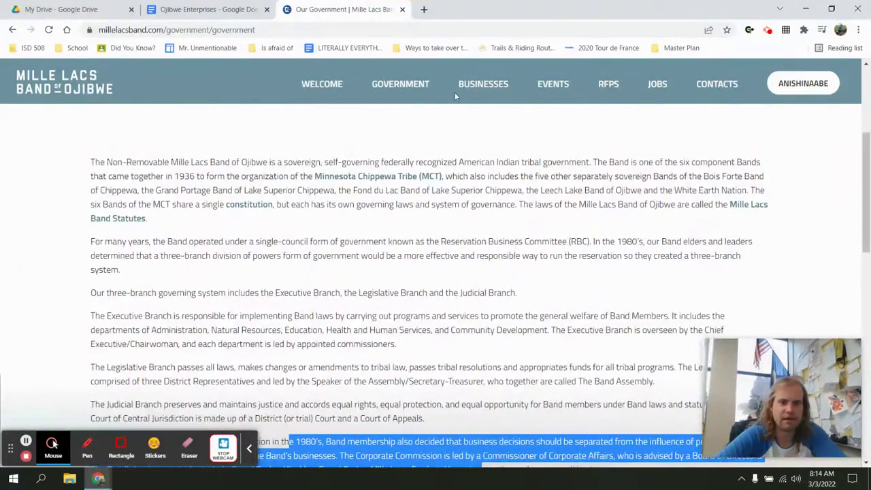
mouse_move(356, 73)
mouse_move(396, 87)
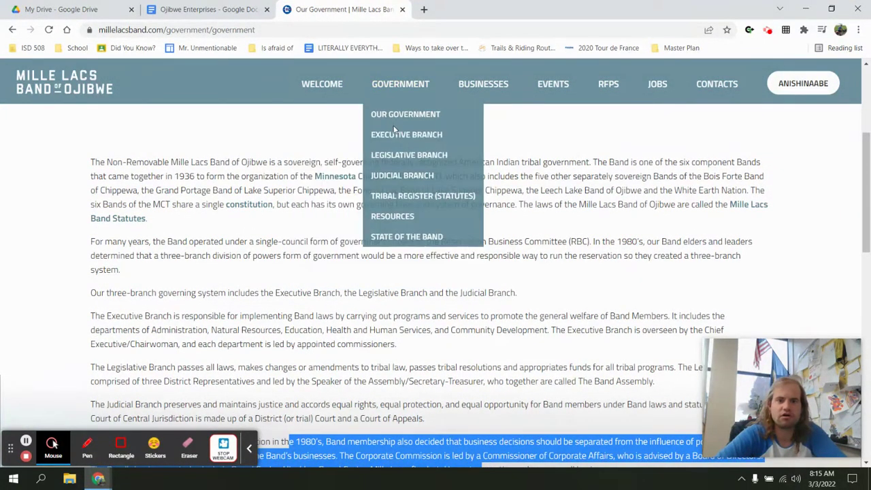
right_click(235, 8)
left_click(235, 9)
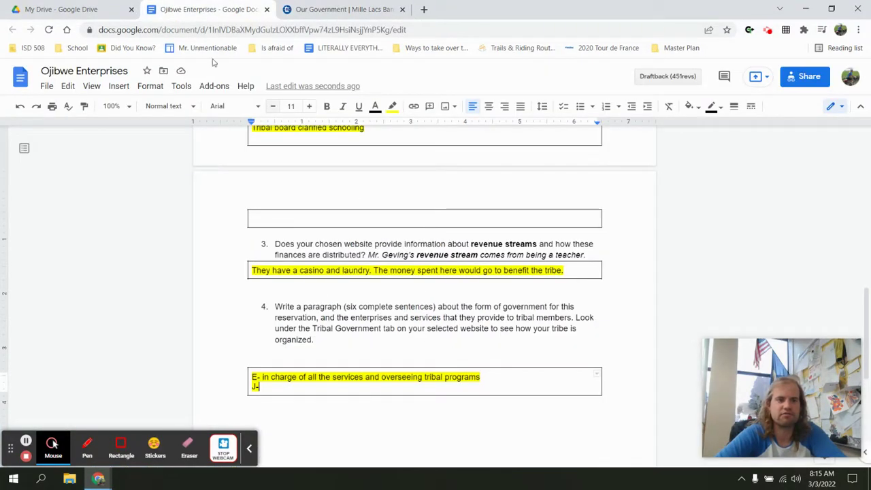
scroll(387, 238, "up", 15)
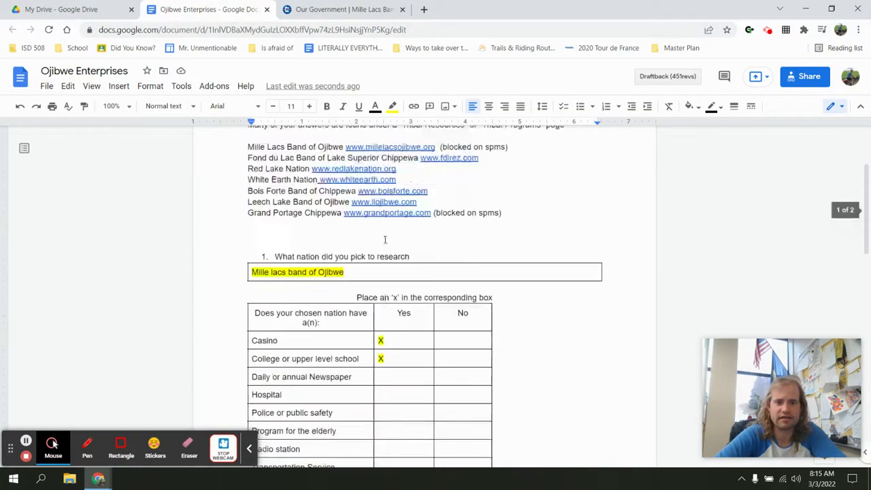